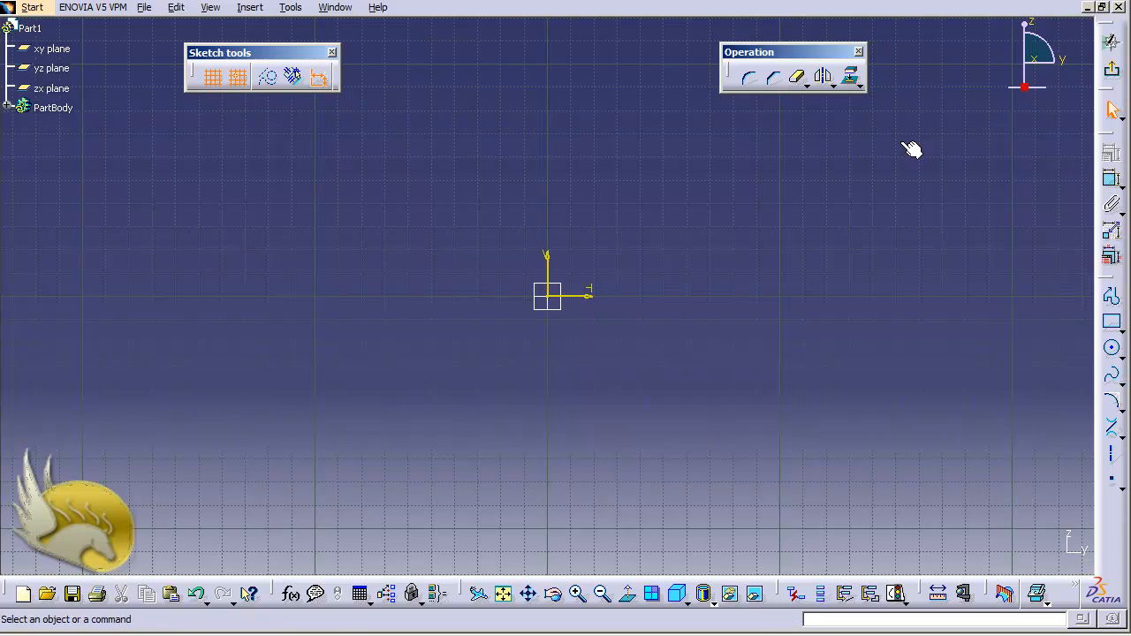
Step: Sketch the top edge and stepped right side of a profile, starting at H -20 mm, V 70 mm and ending at its lower-right corner
click(250, 8)
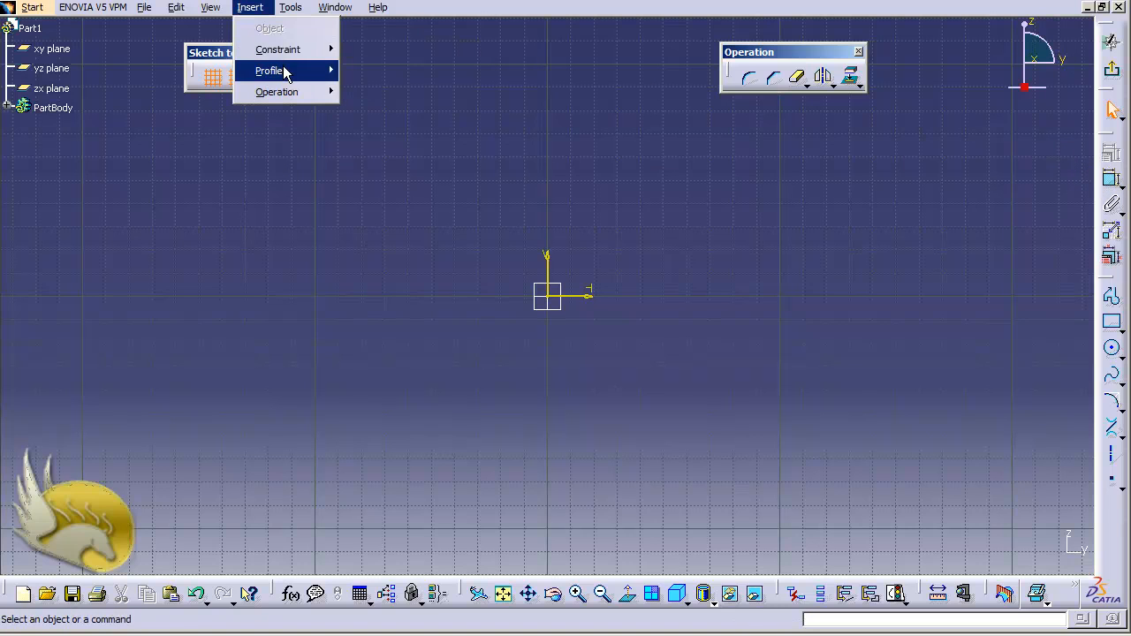
mouse_move(284, 73)
click(372, 70)
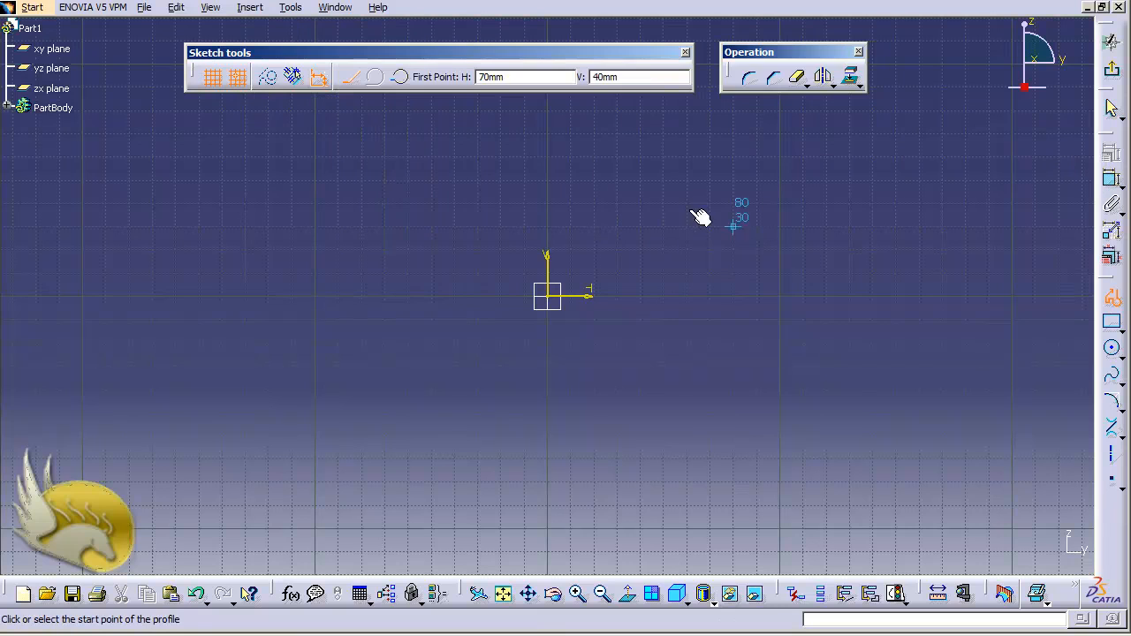
click(500, 133)
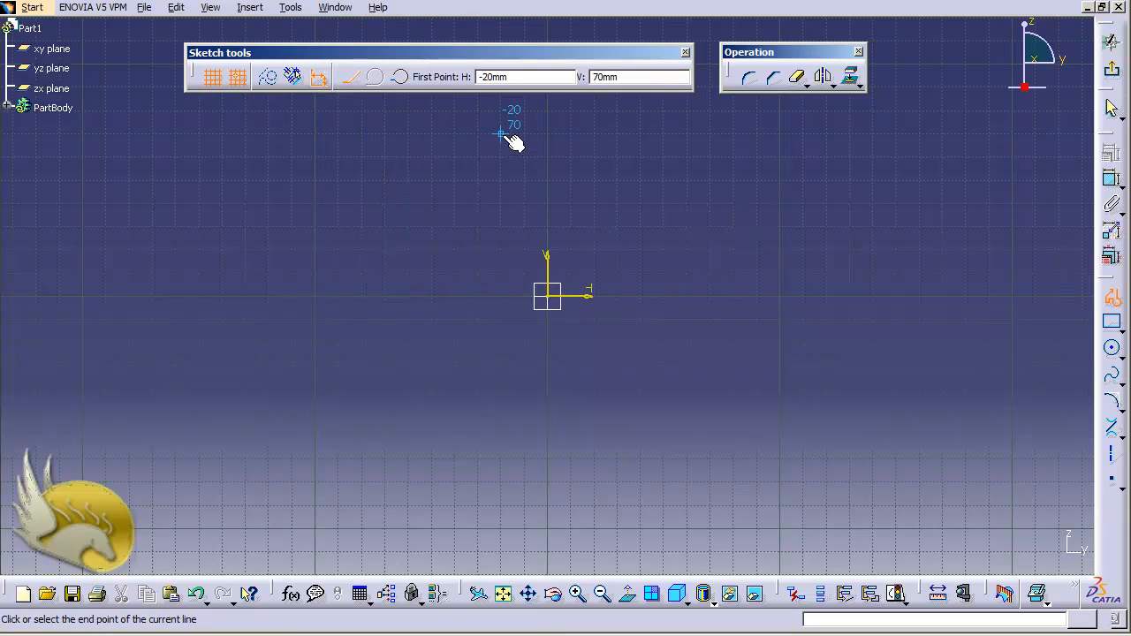
click(616, 134)
click(639, 228)
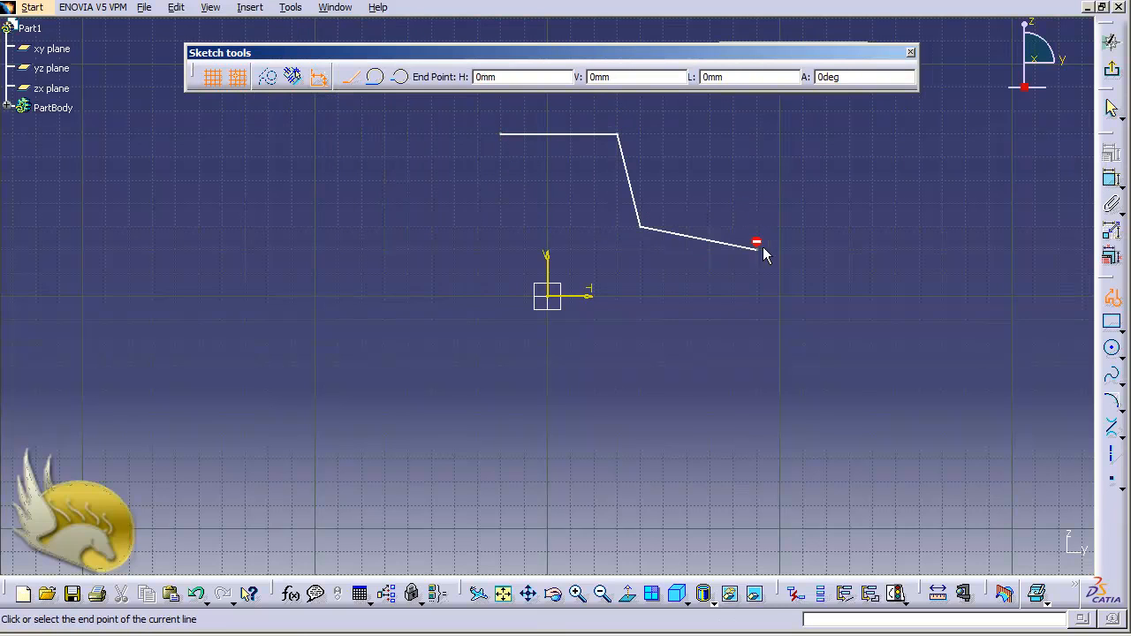
click(760, 249)
click(780, 342)
click(895, 342)
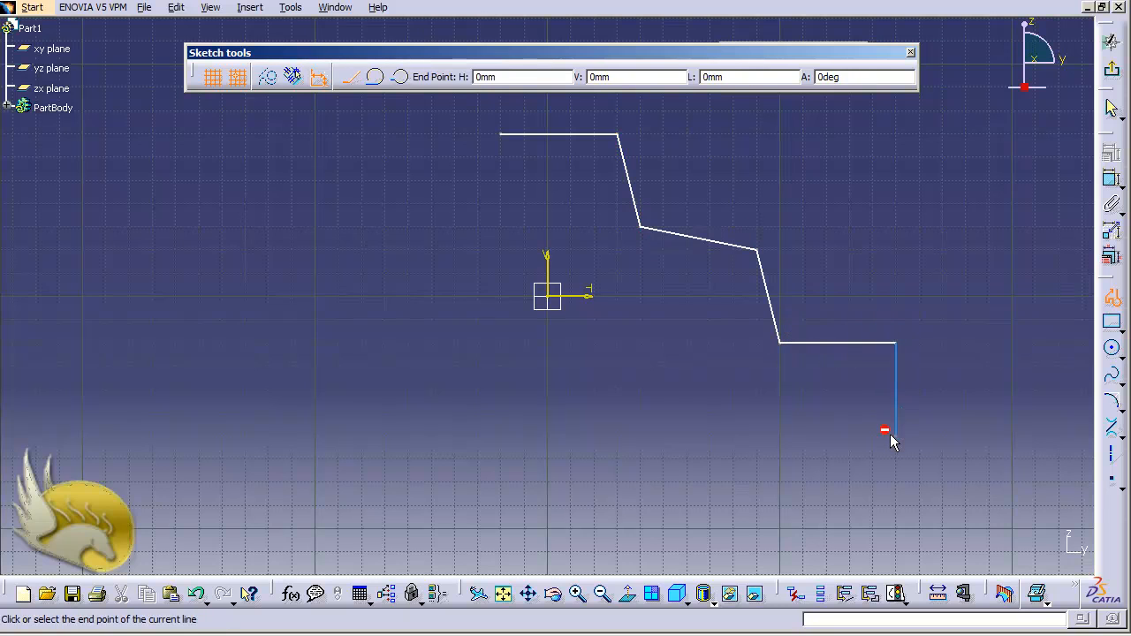
click(891, 434)
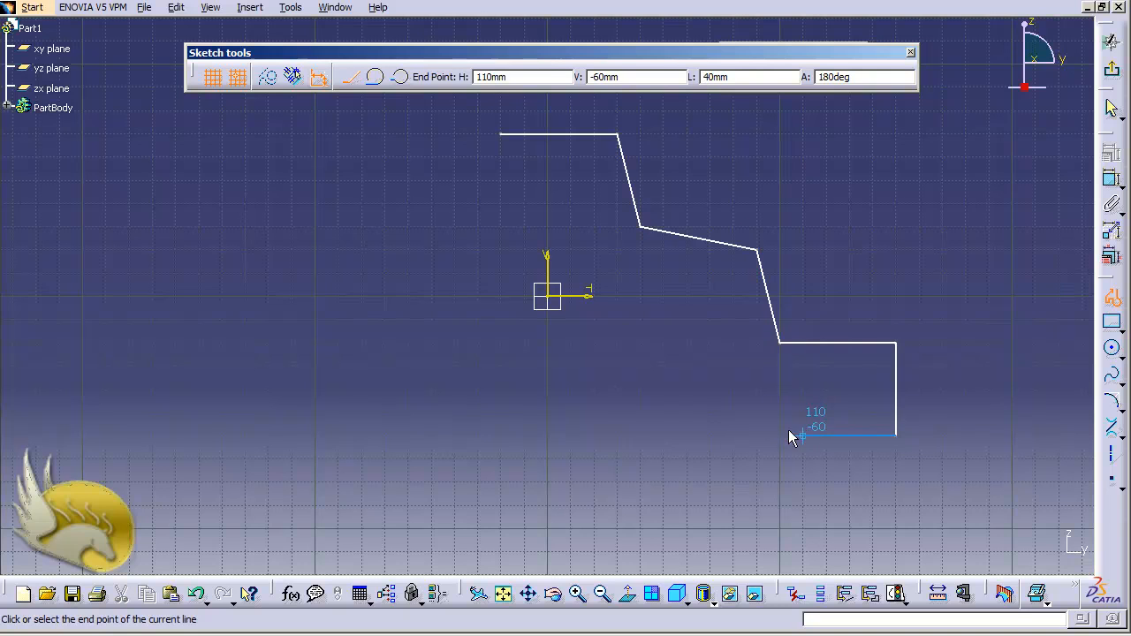
Step: Complete the closed profile with a horizontal baseline to H -90 mm and a stepped left side back to the start point
click(339, 433)
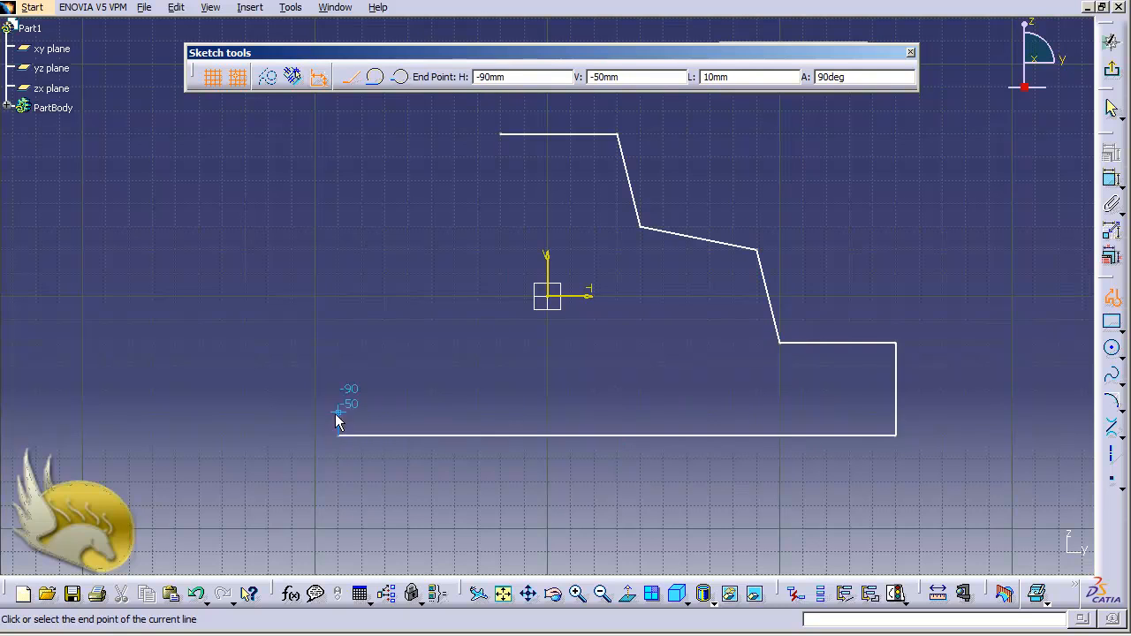
click(361, 366)
click(454, 365)
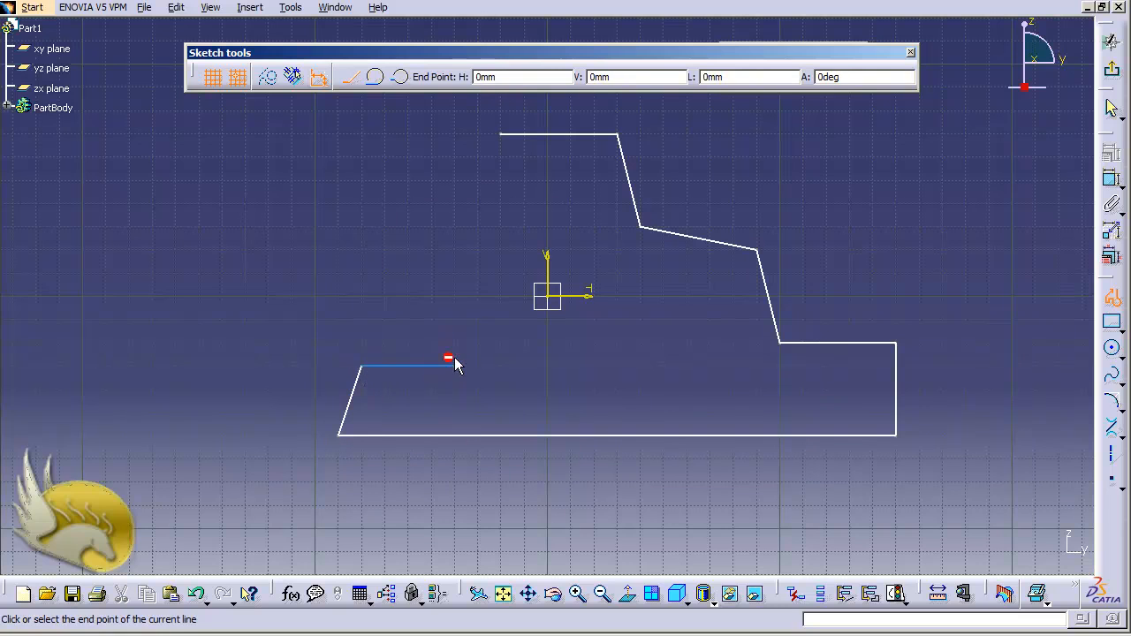
click(432, 266)
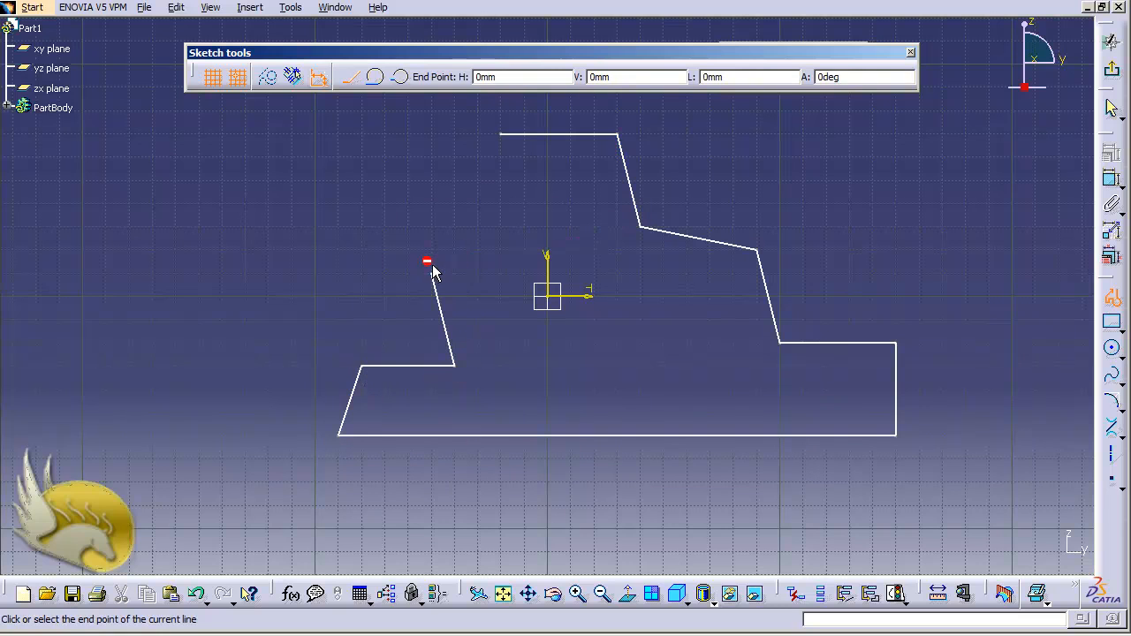
click(500, 227)
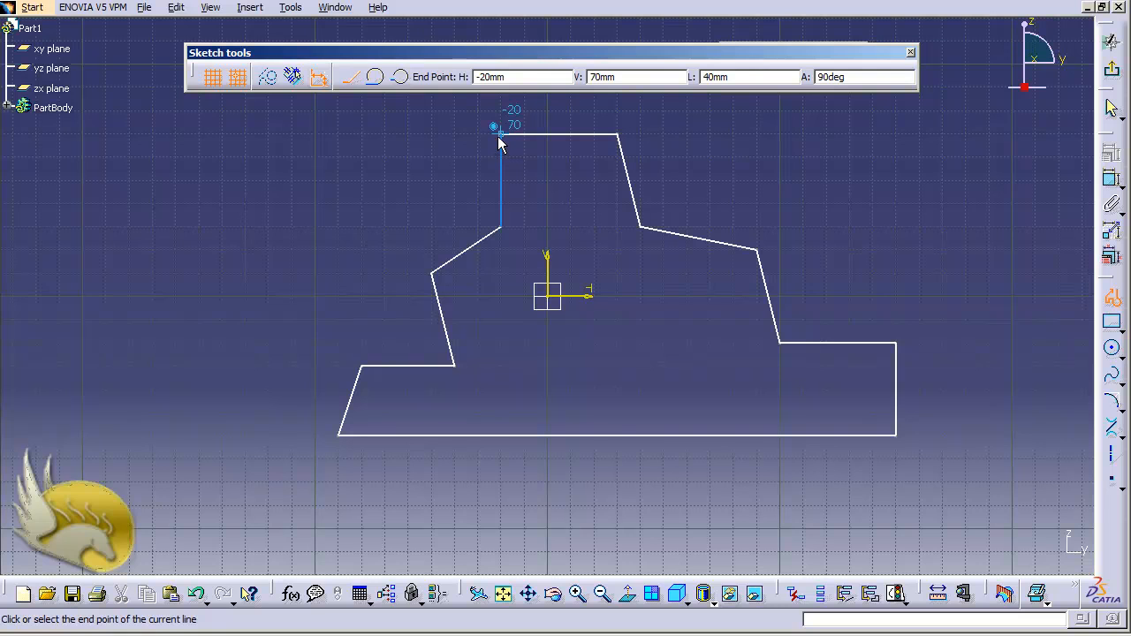
click(498, 135)
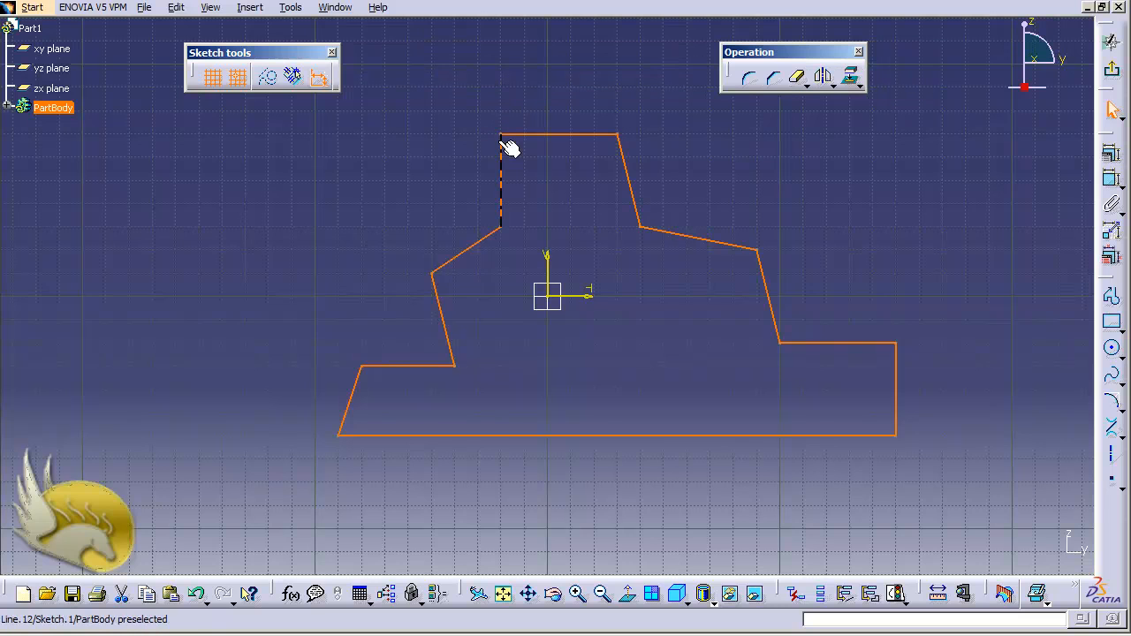
click(664, 311)
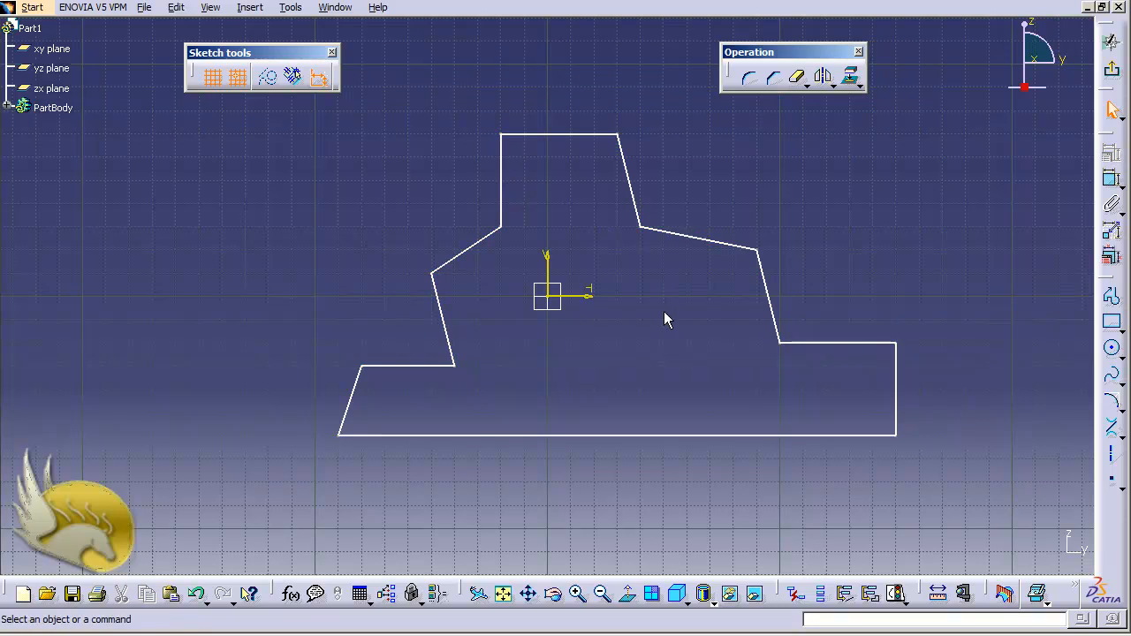
Step: Sketch a rectangle straddling the profile's baseline, with its first corner at H -30 mm, V -50 mm
click(1111, 325)
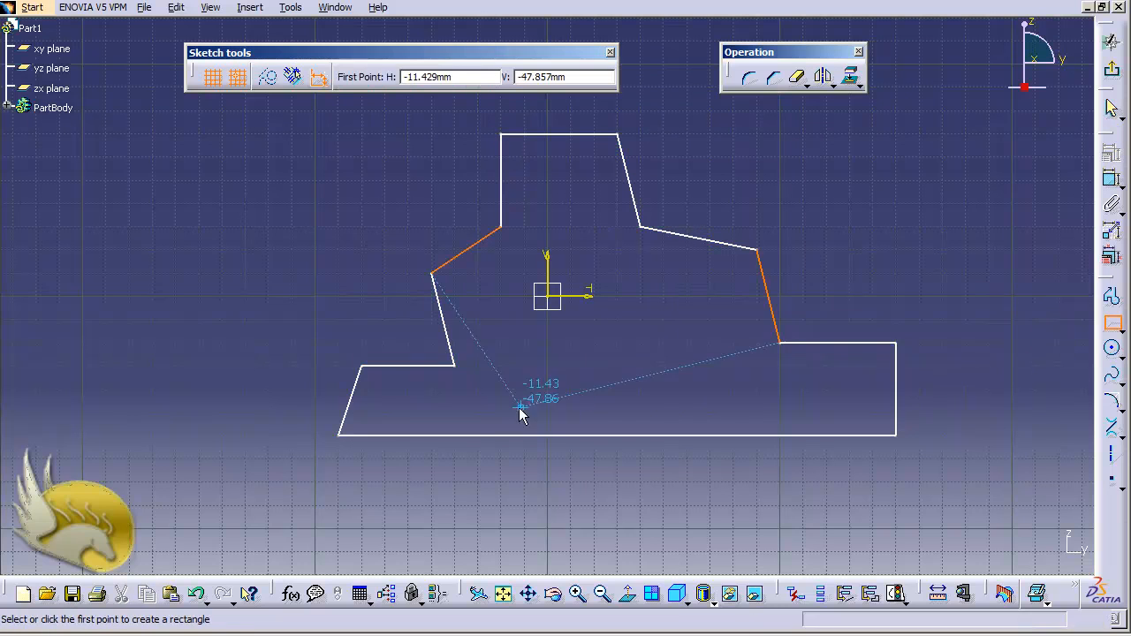
click(477, 412)
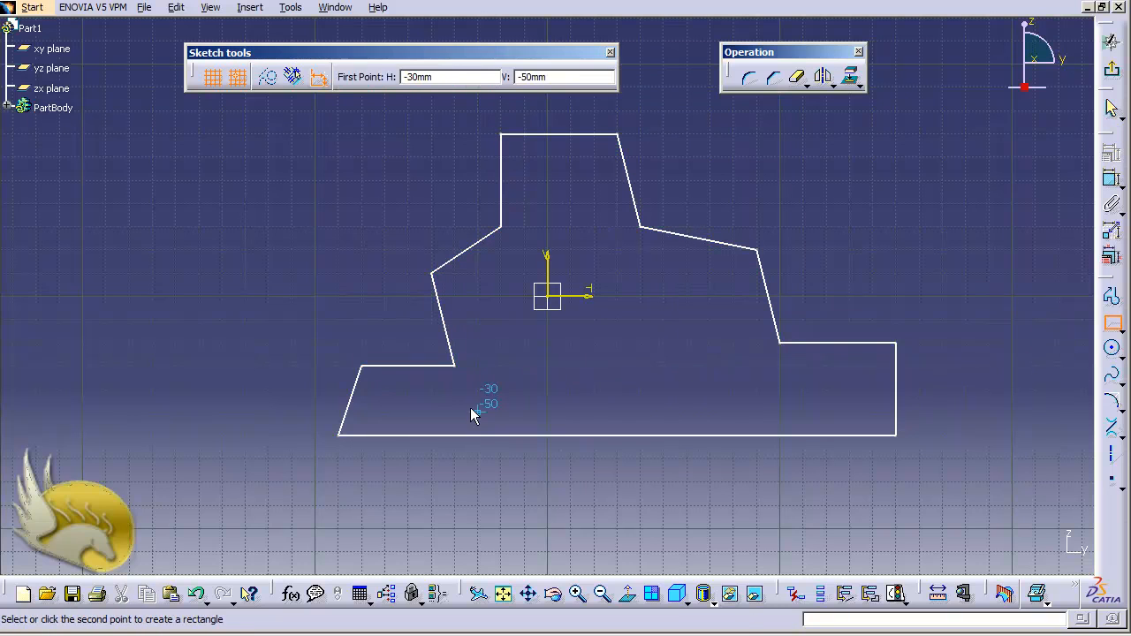
click(593, 458)
Step: Sketch a circle crossing the baseline near its right end, and shrink and shift it slightly left so it clears the step above
click(1111, 348)
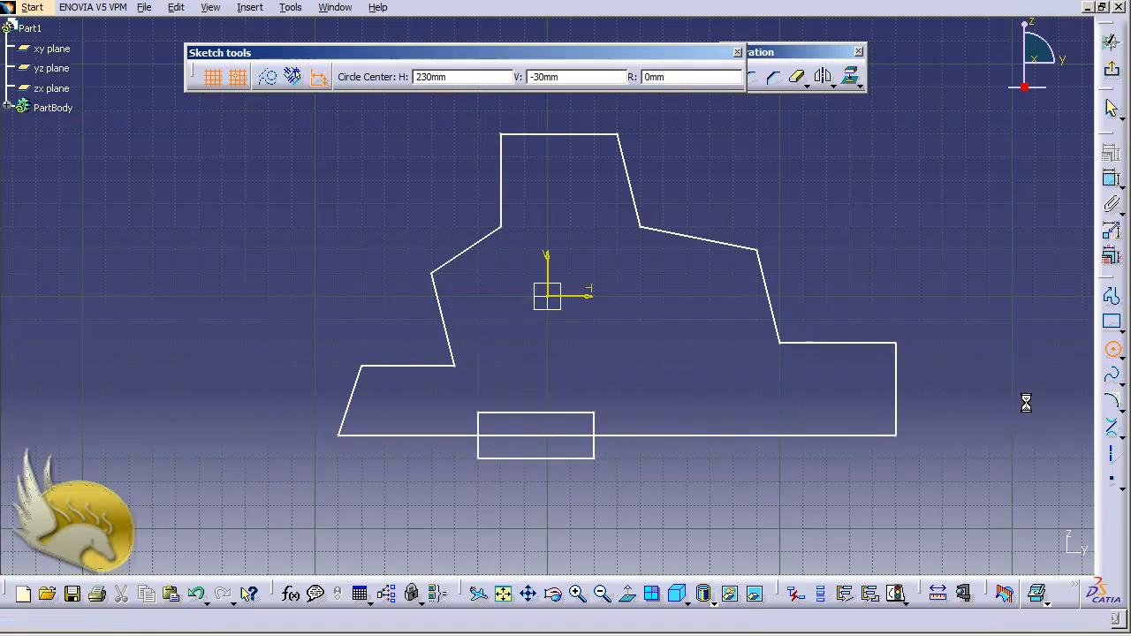
click(784, 422)
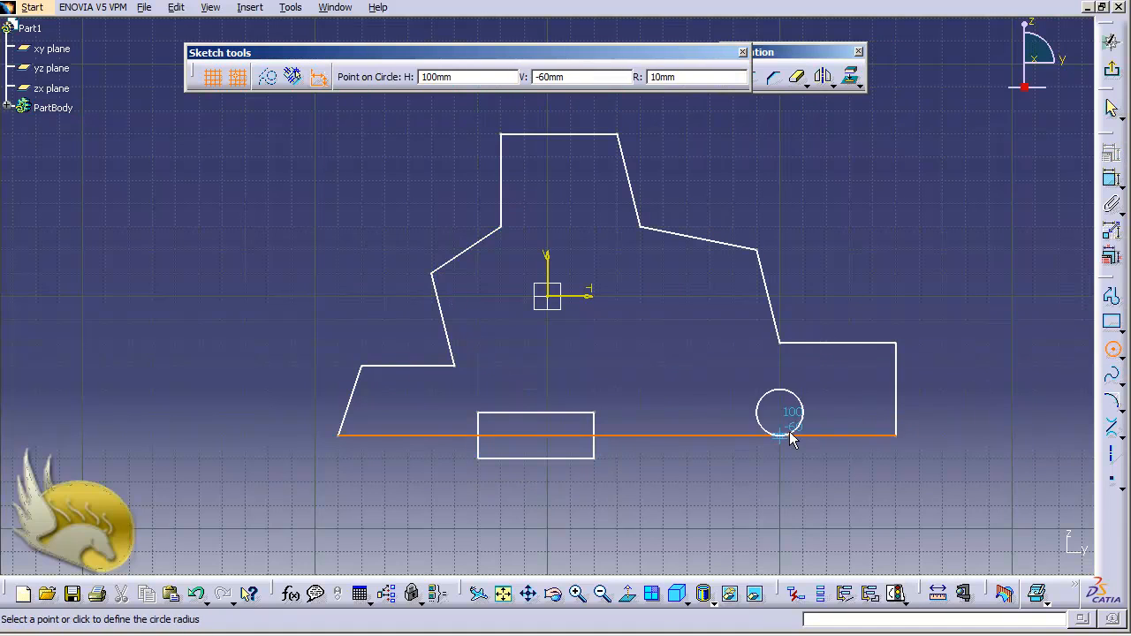
click(817, 470)
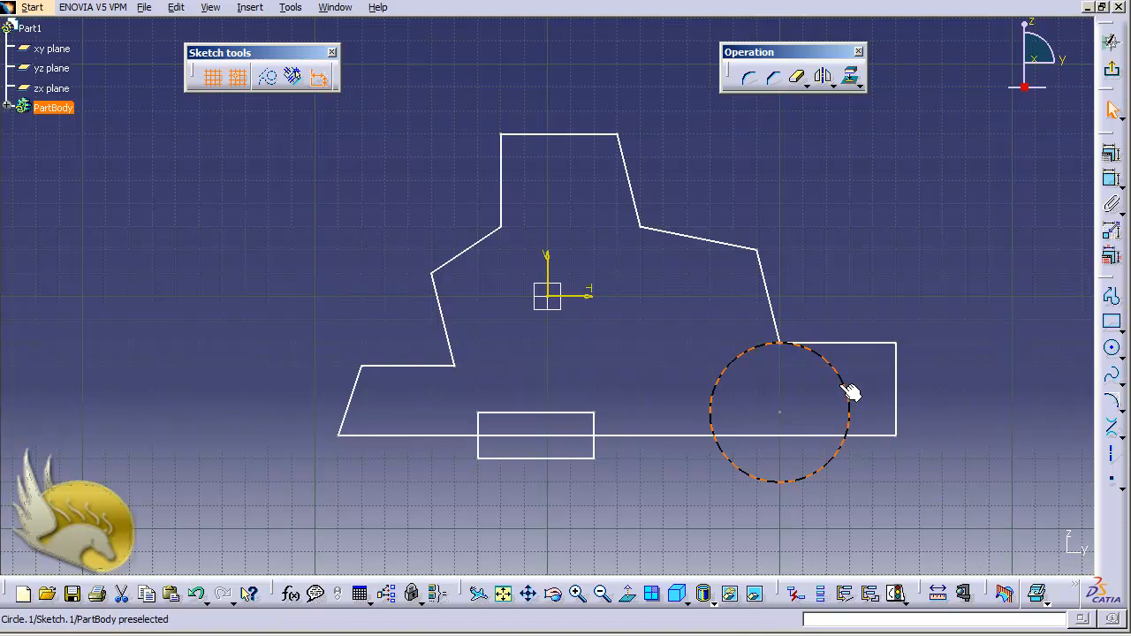
drag(843, 387, 835, 403)
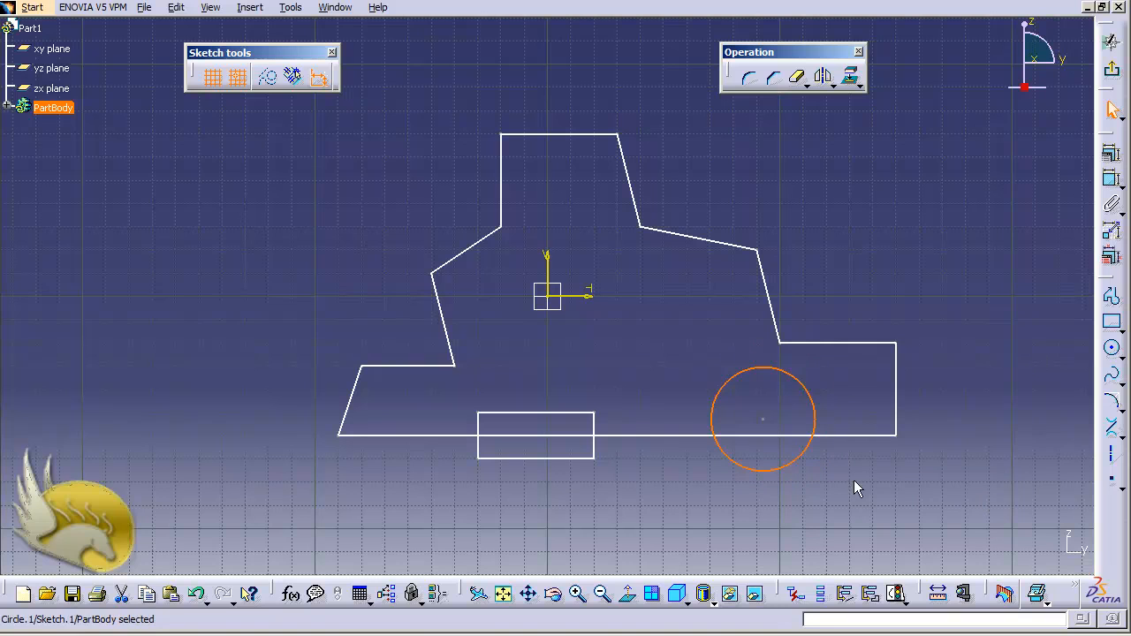
click(956, 495)
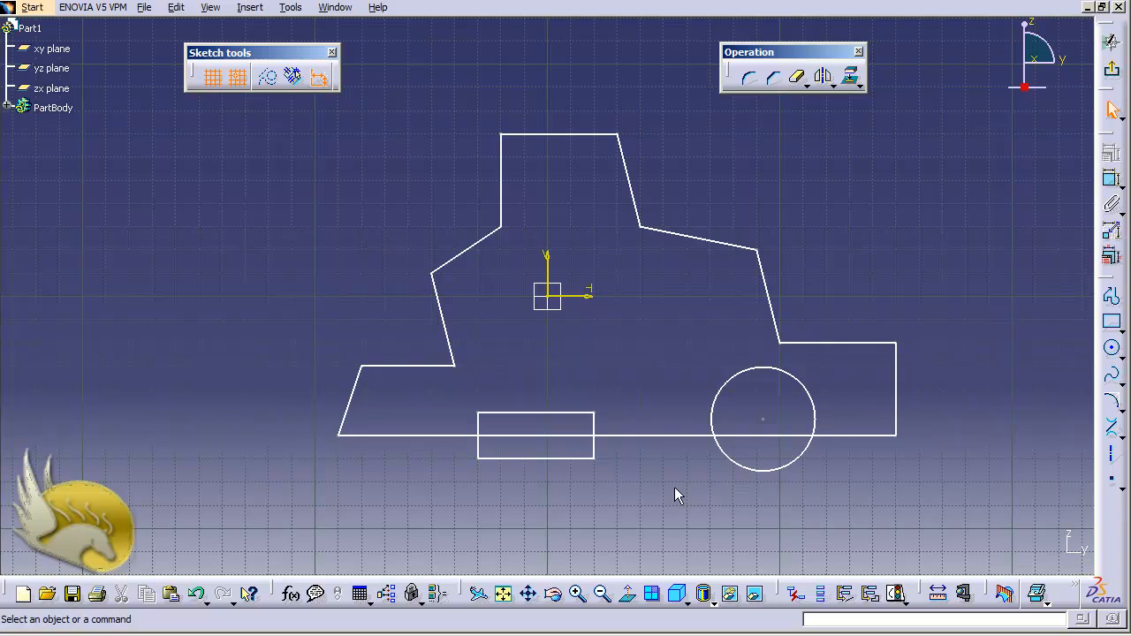
Step: Delete the rectangle's bottom line below the baseline
click(527, 458)
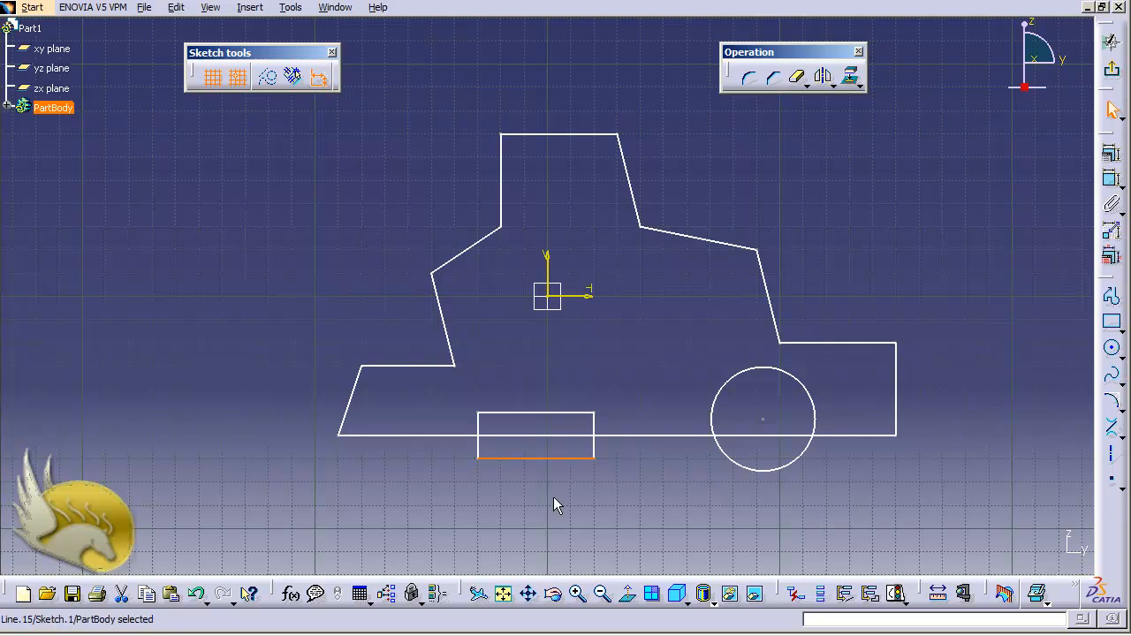
key(Delete)
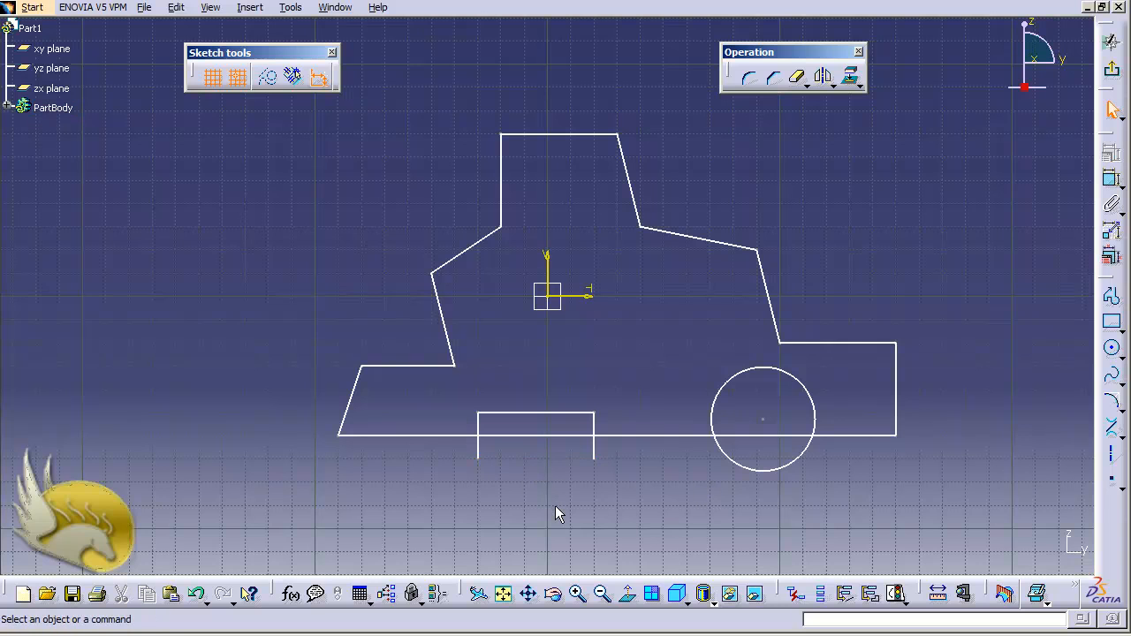
Step: Try deleting the rectangle's whole right side line, and undo that deletion
click(594, 452)
key(Delete)
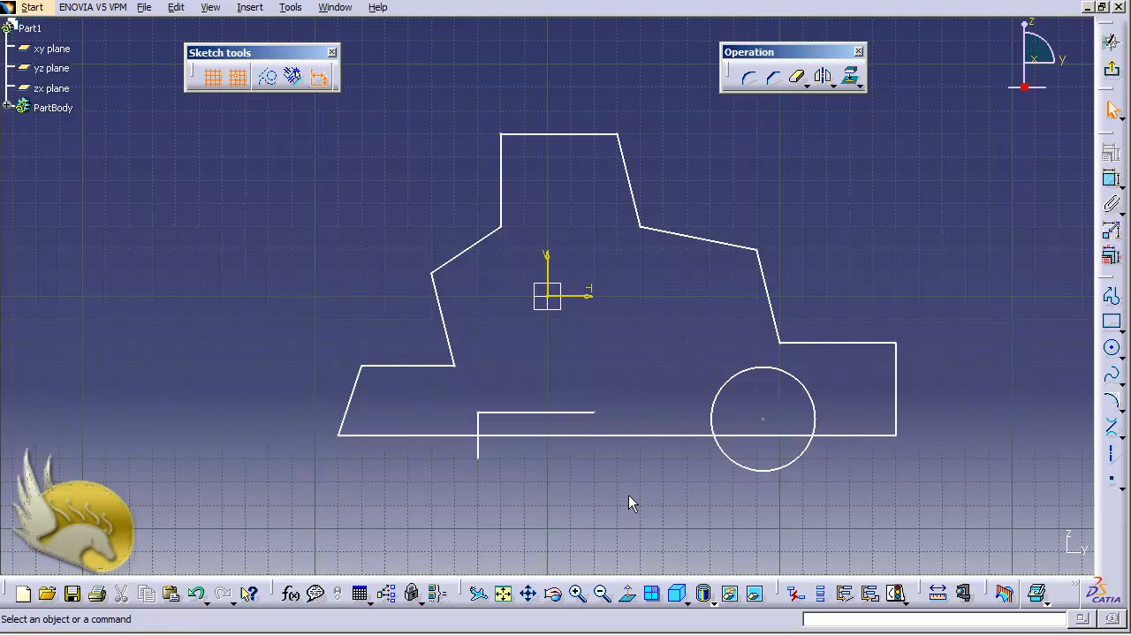
key(ctrl+z)
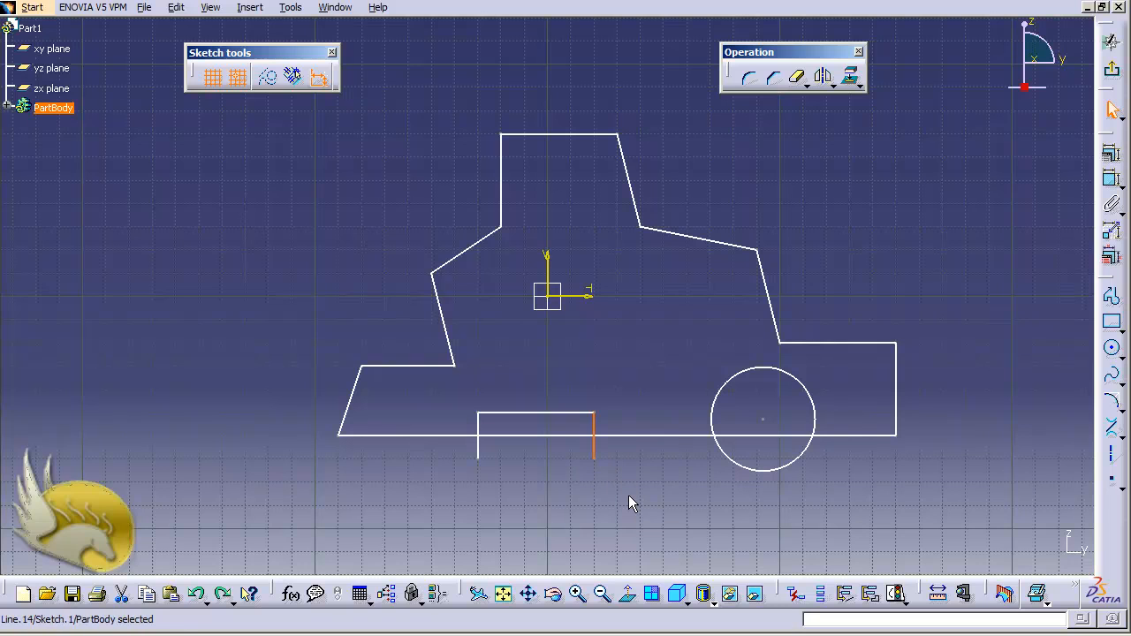
click(629, 497)
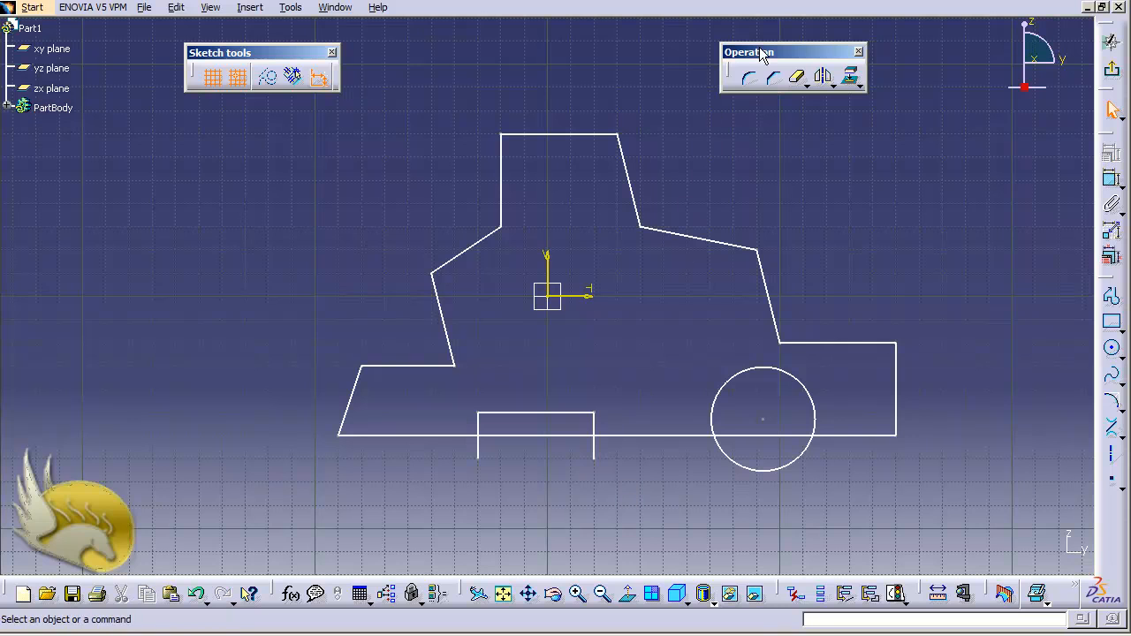
Step: Quick Trim the part of the rectangle's right side that extends below the baseline
click(806, 85)
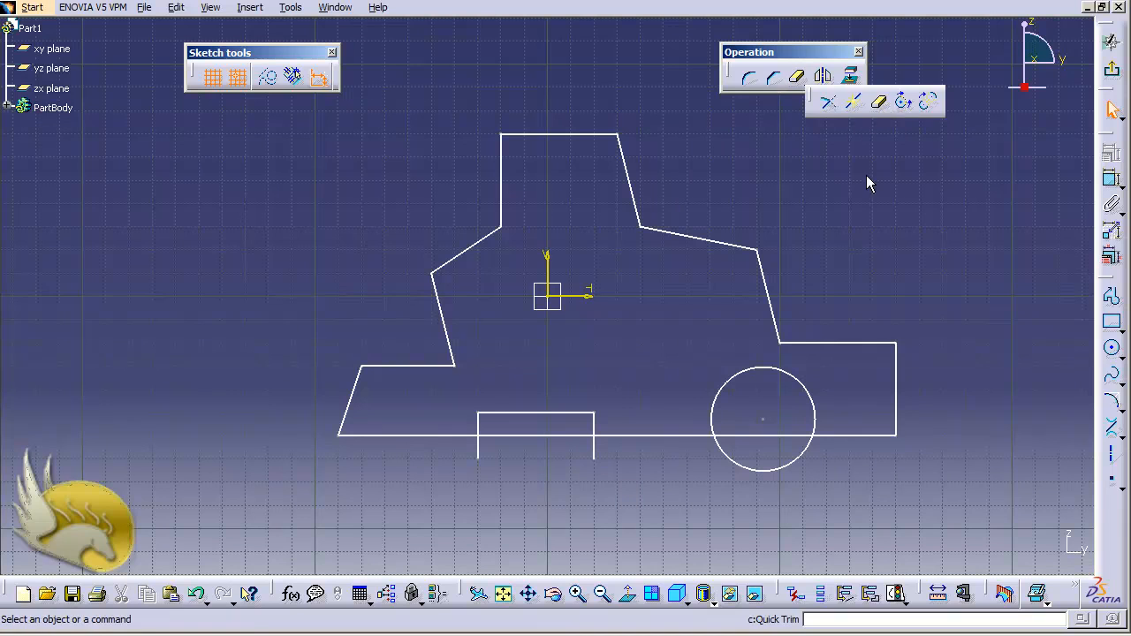
click(248, 9)
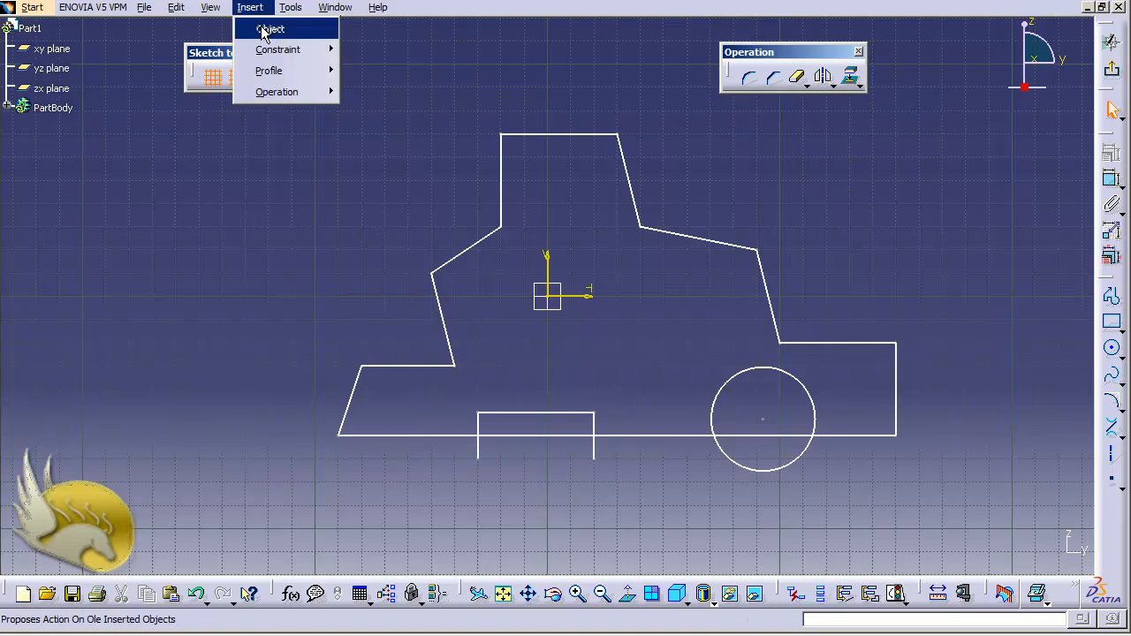
mouse_move(327, 99)
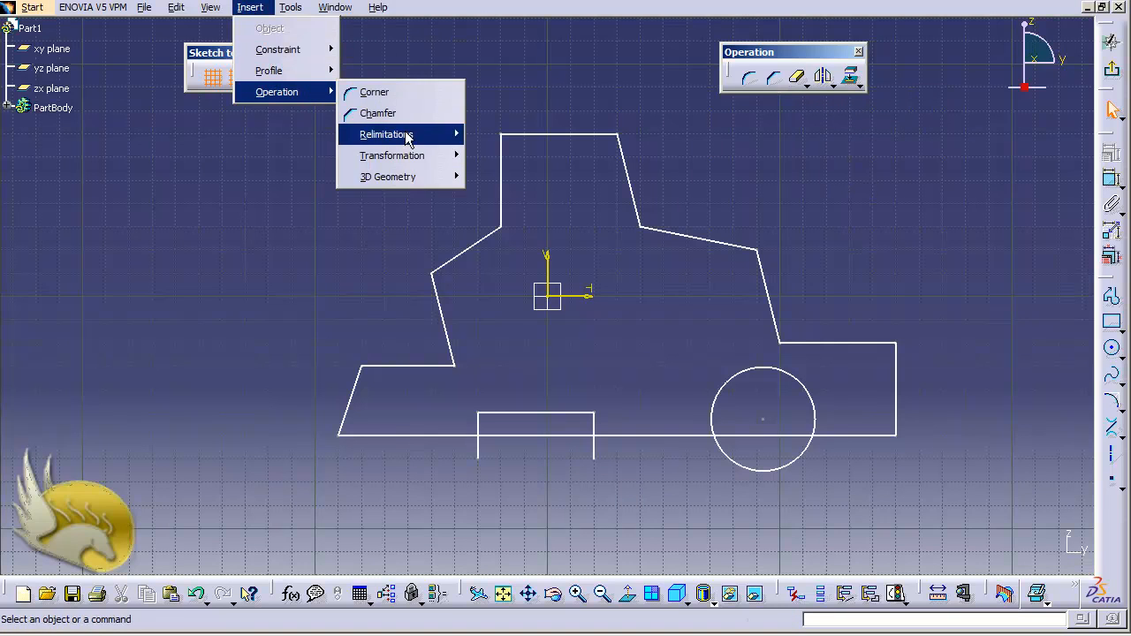
mouse_move(428, 161)
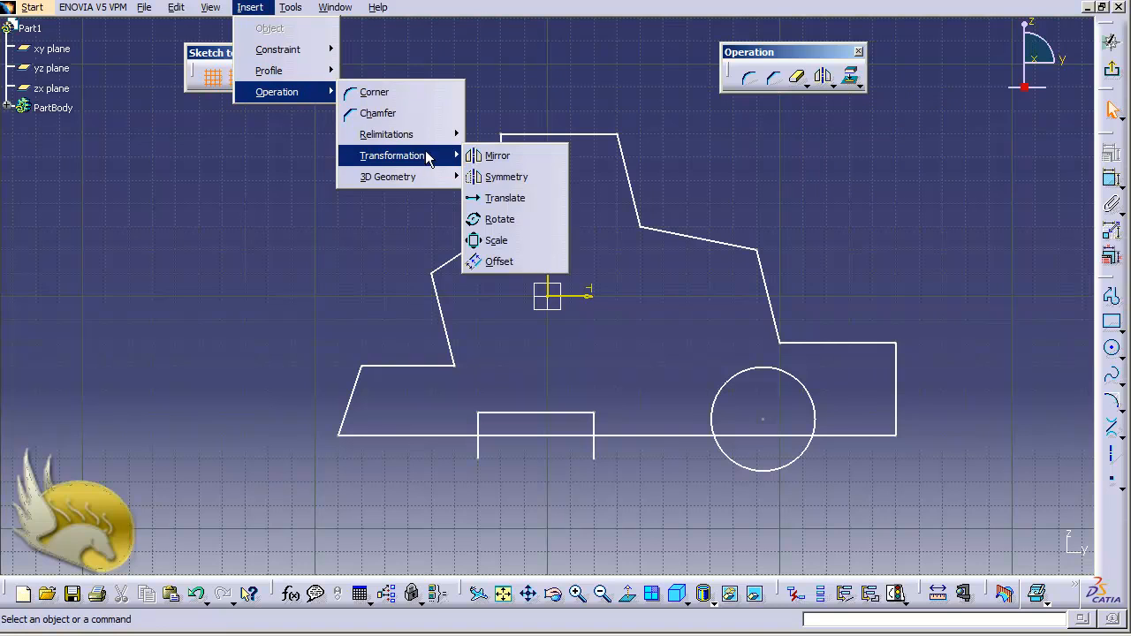
mouse_move(442, 136)
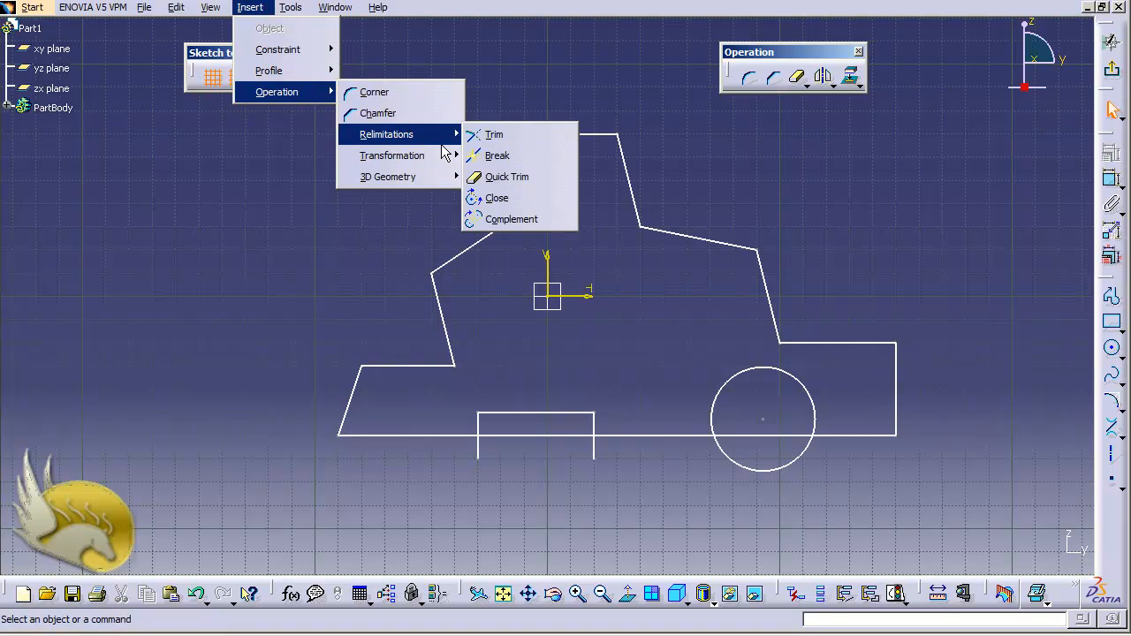
click(504, 180)
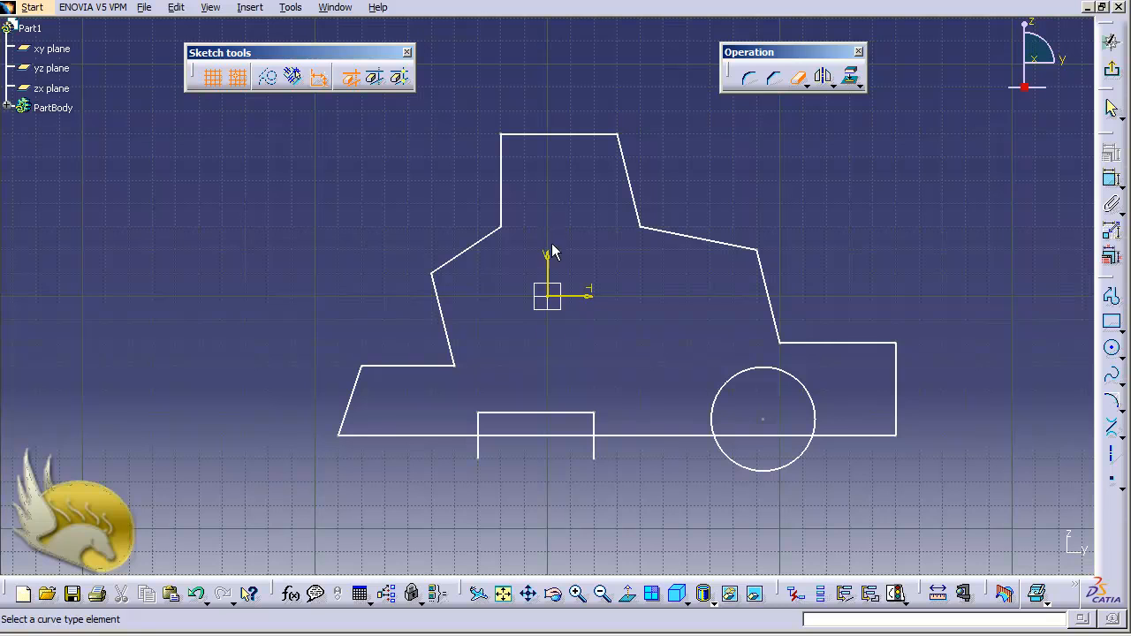
click(595, 452)
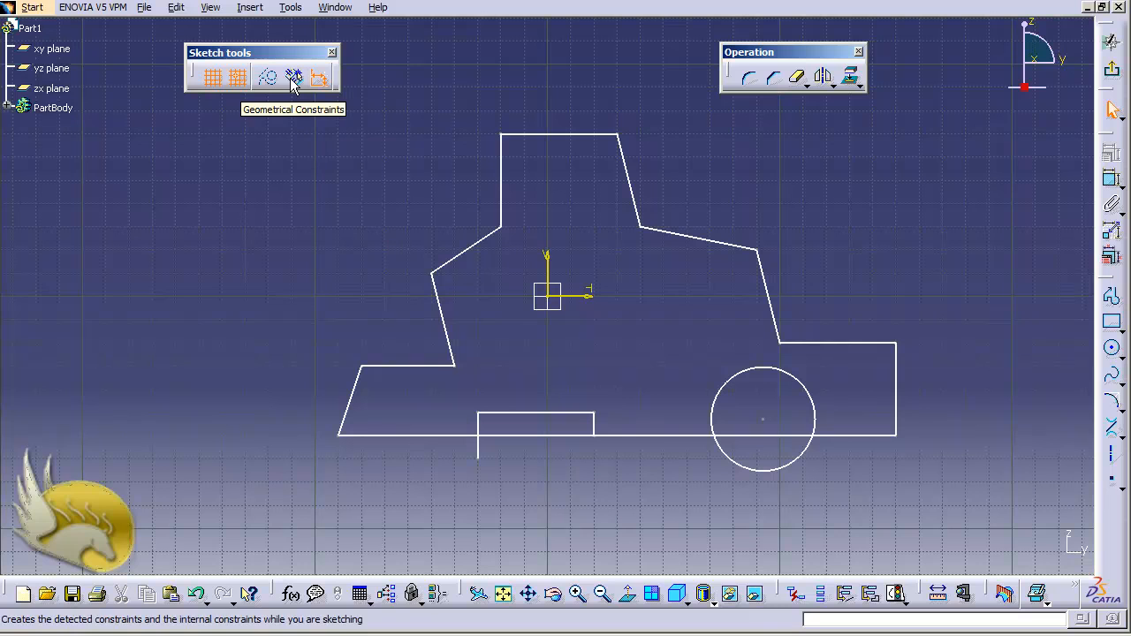
Step: With Geometrical Constraints on, Quick Trim the part of the rectangle's left side that extends below the baseline
click(797, 80)
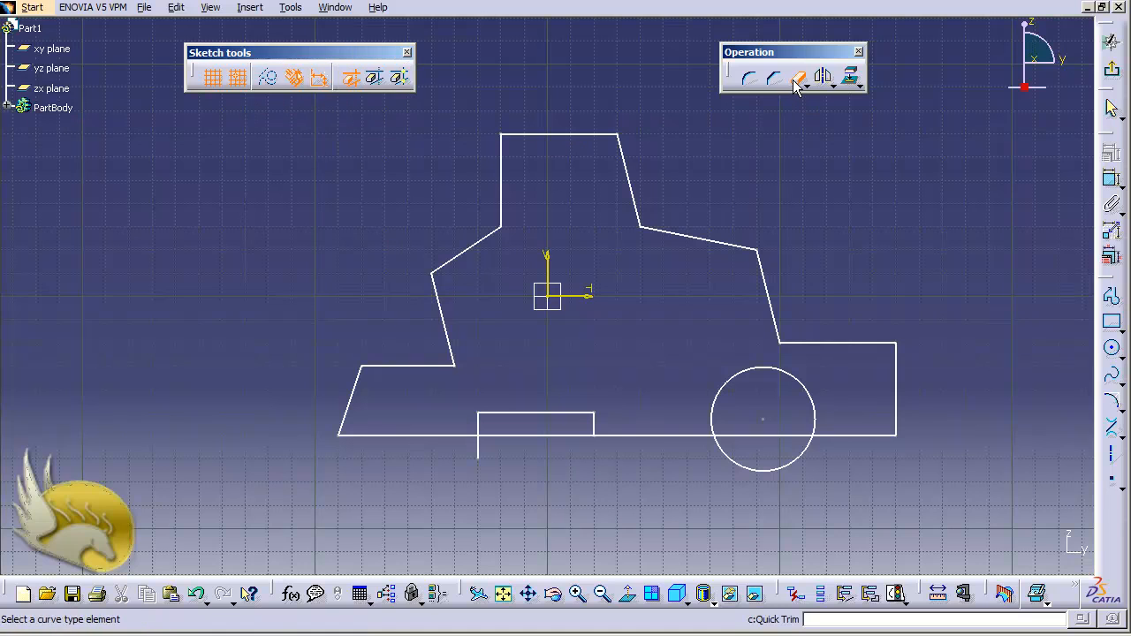
click(477, 440)
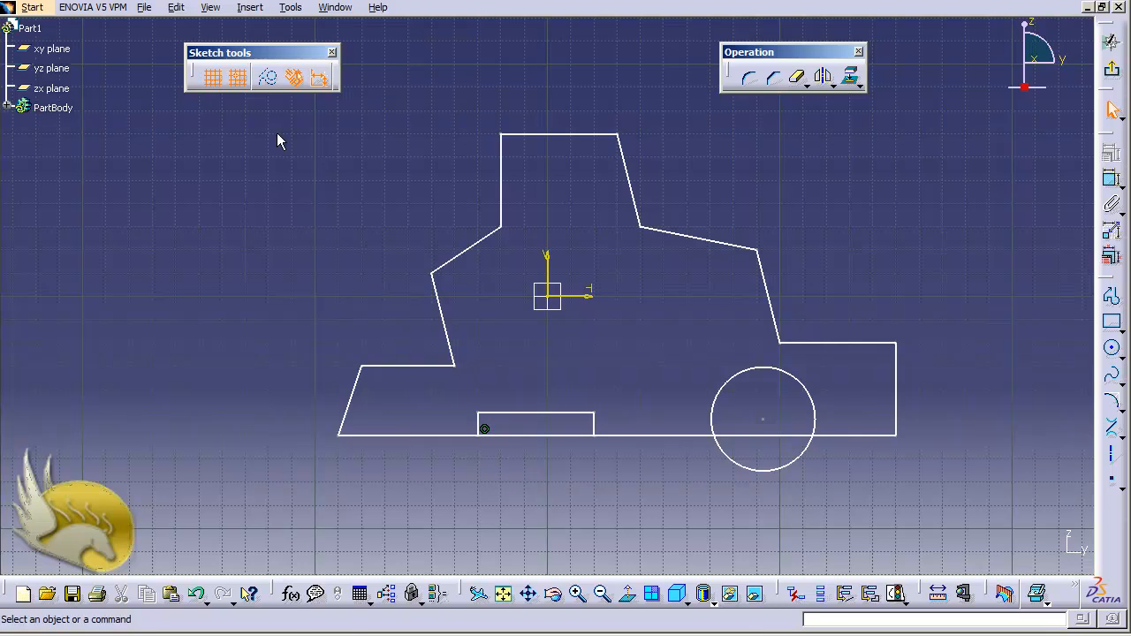
Step: Turn off Geometrical Constraints and Quick Trim the baseline segment between the rectangle's two sides to open a notch
click(295, 78)
click(495, 463)
click(796, 76)
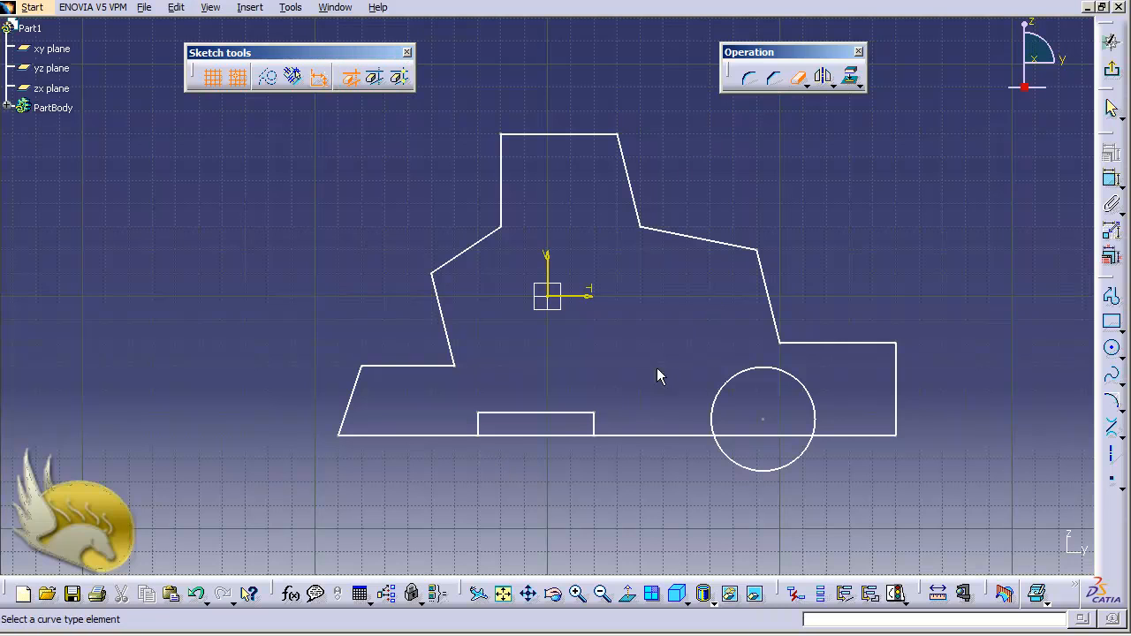
click(570, 436)
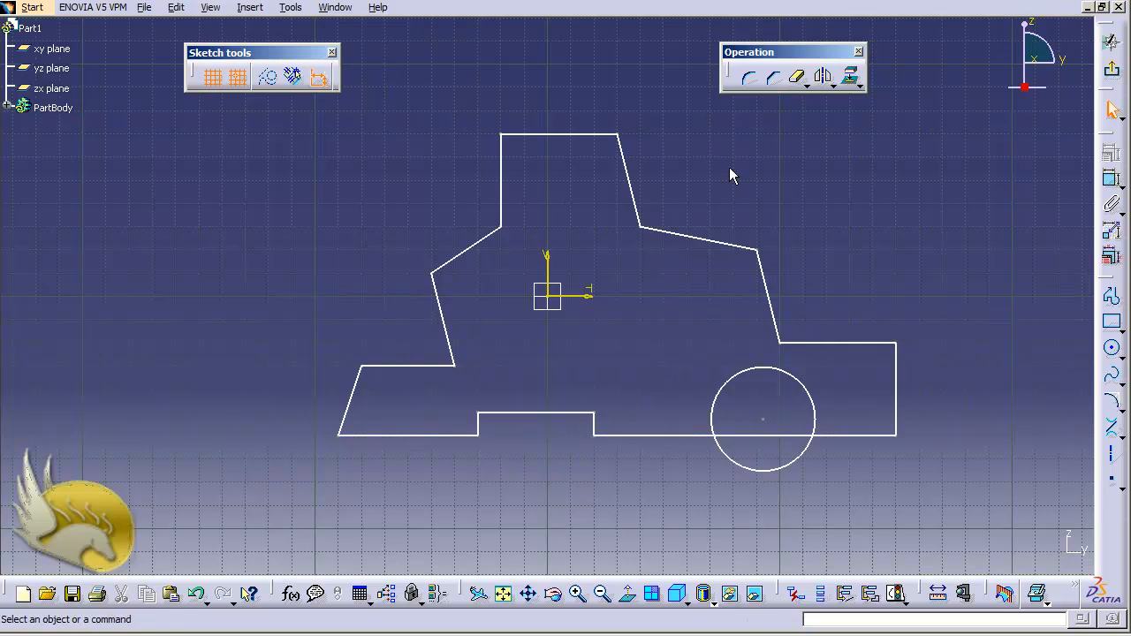
Step: Quick Trim the circle's arc below the baseline and the baseline segment inside the circle to open an arched cut-out
click(797, 78)
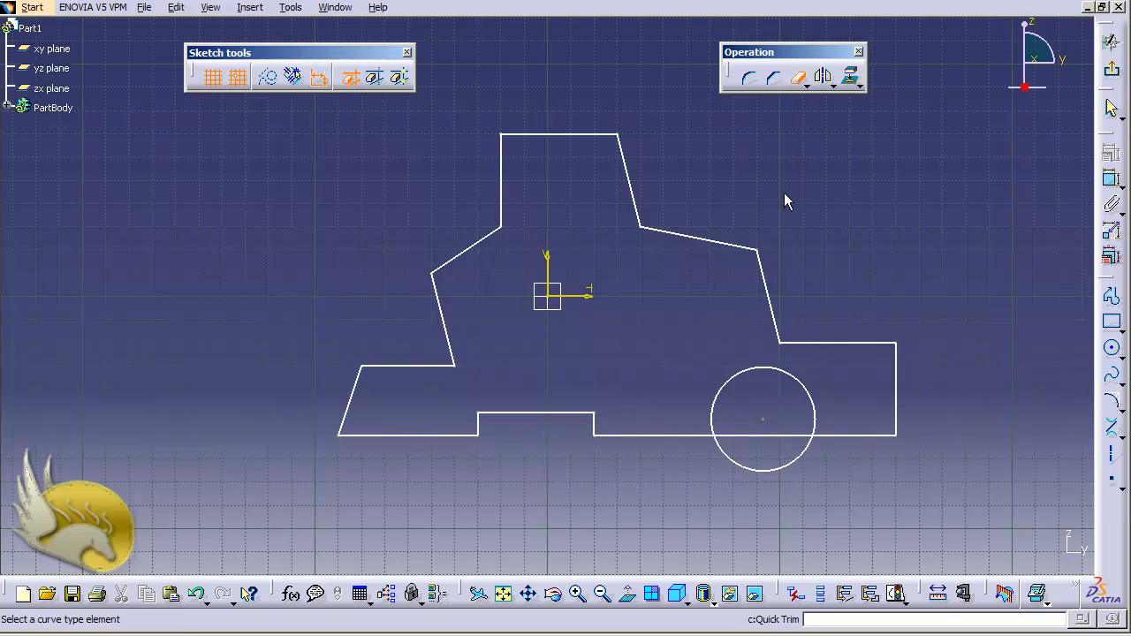
click(765, 470)
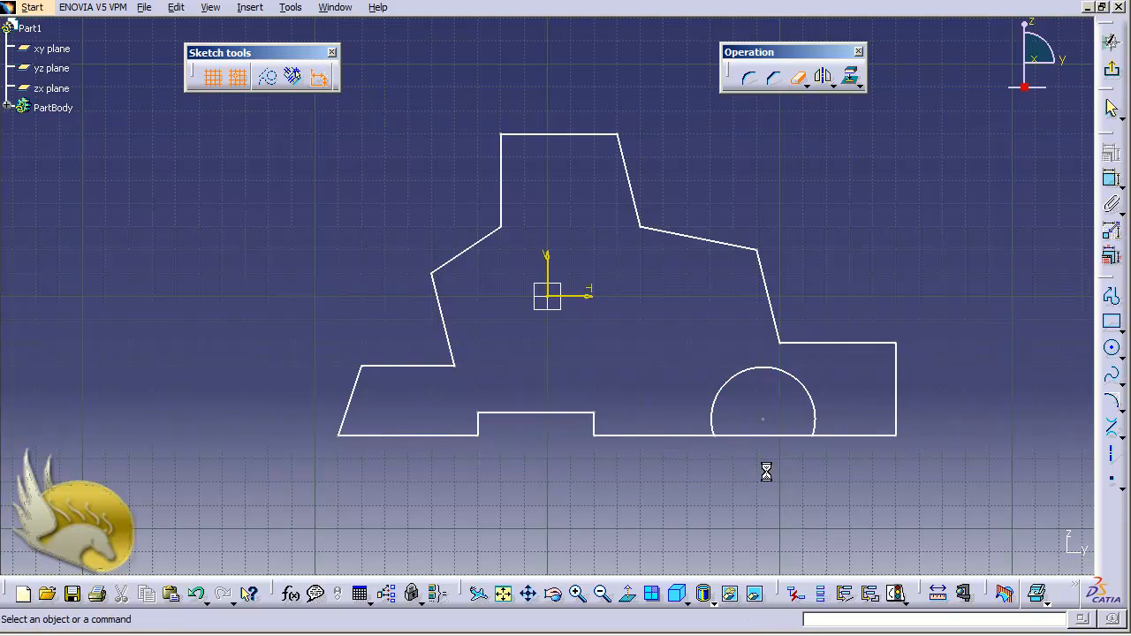
click(797, 78)
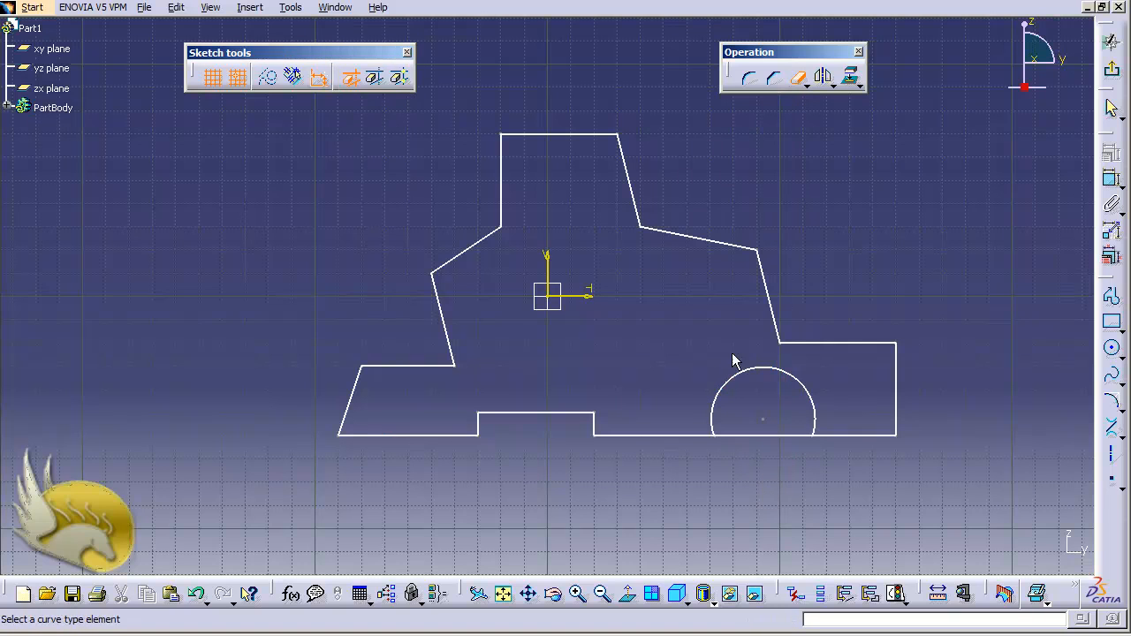
click(762, 437)
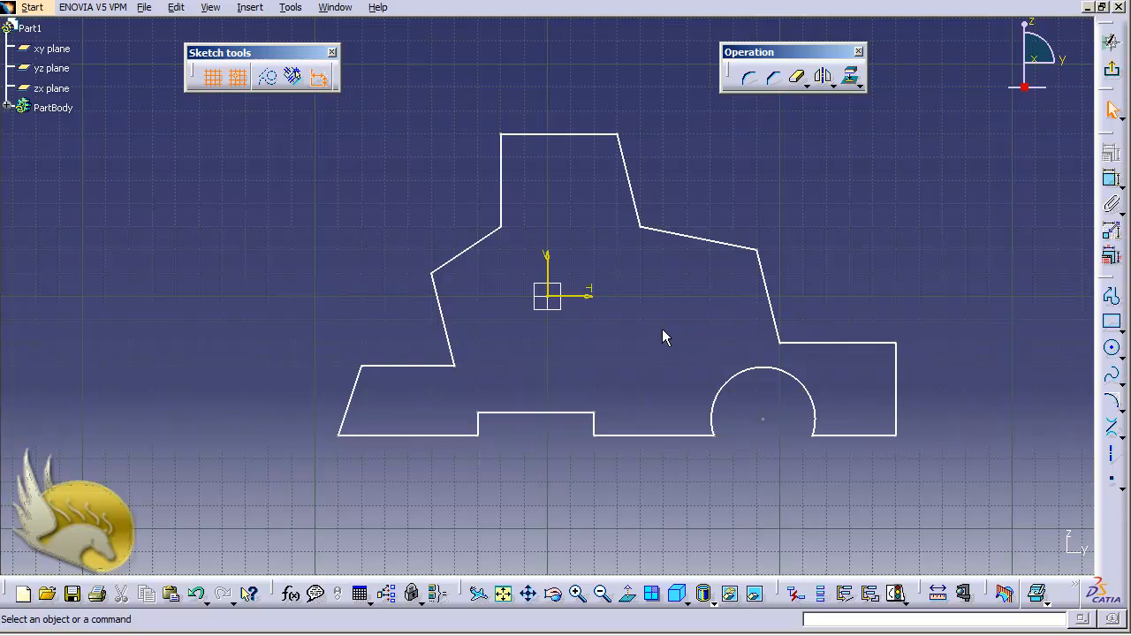
Step: With Geometrical Constraints off, try a Horizontal constraint on the sloped line at the upper block's lower-left corner, and cancel it
click(470, 249)
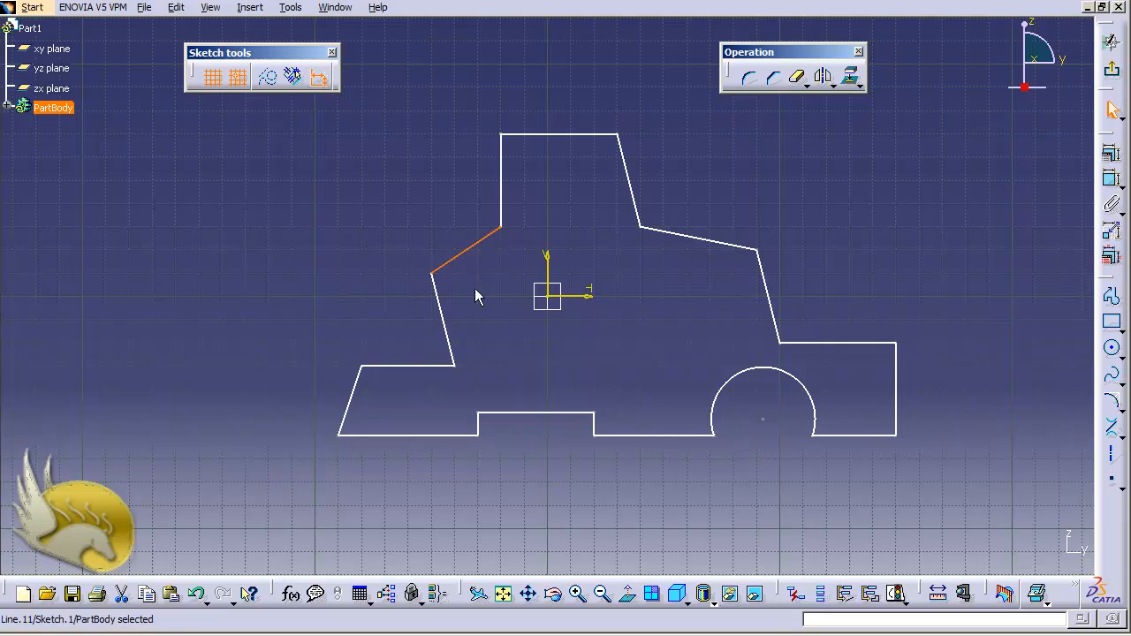
click(1111, 153)
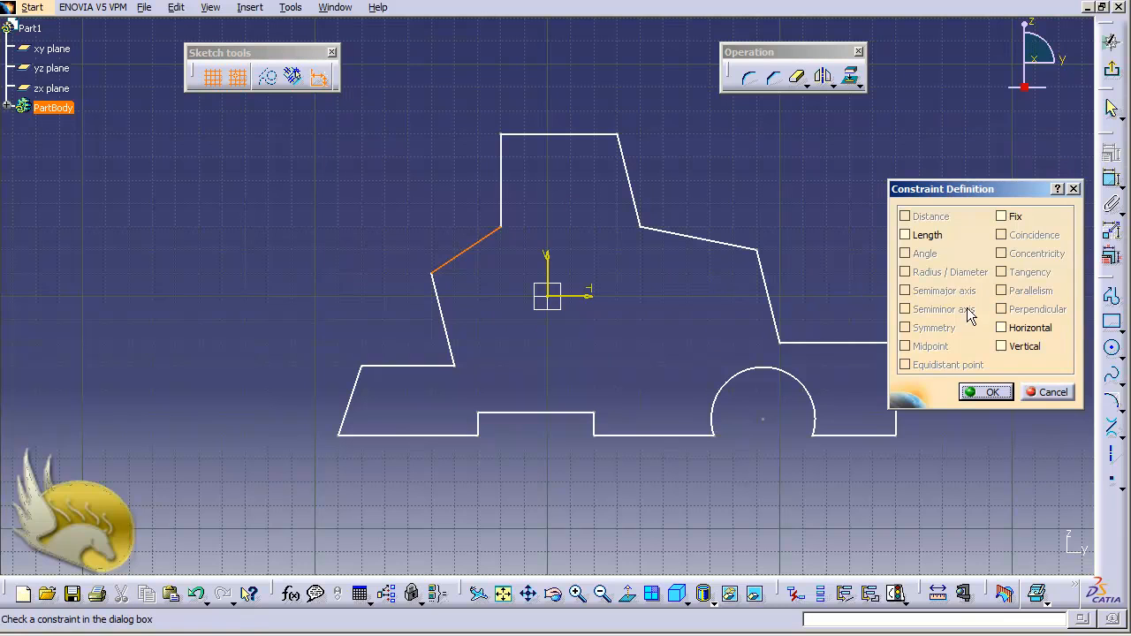
click(1001, 328)
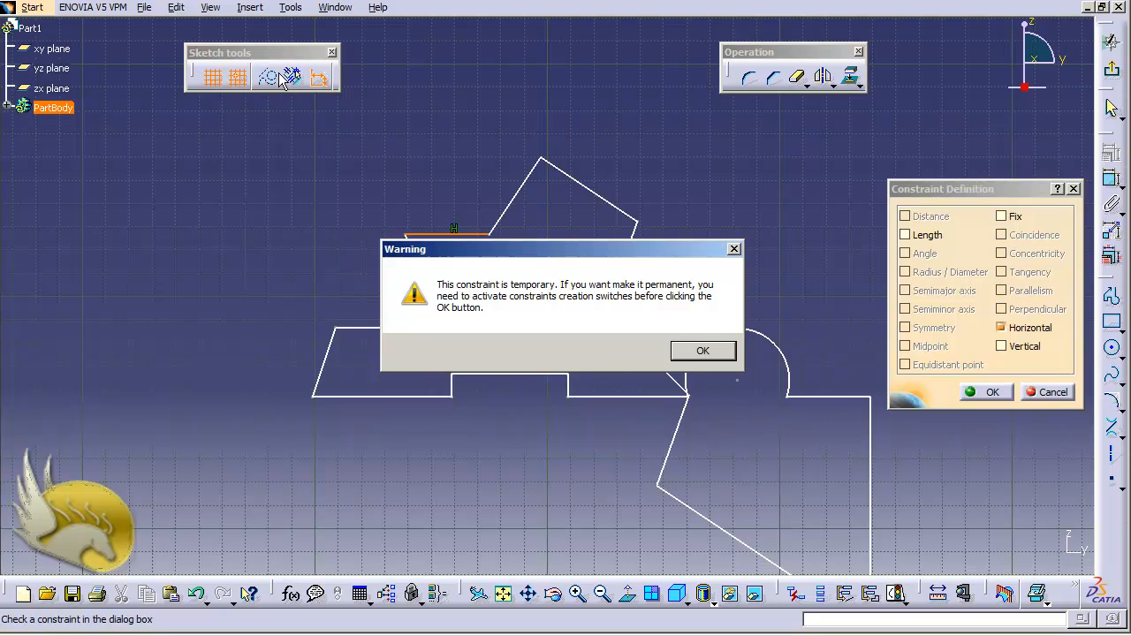
click(703, 352)
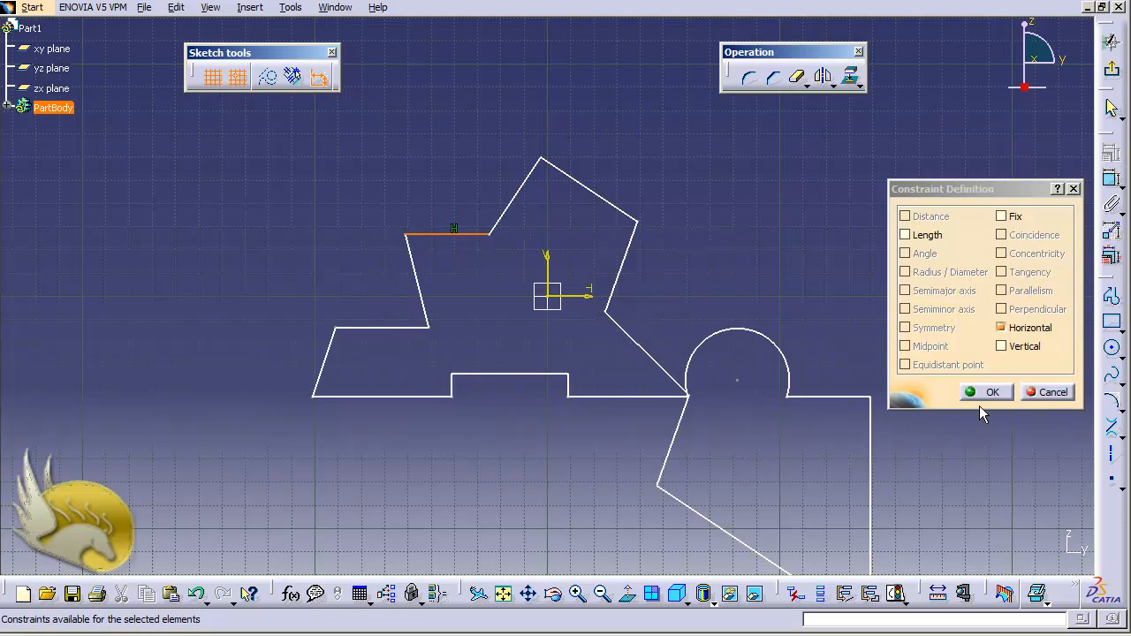
click(1043, 392)
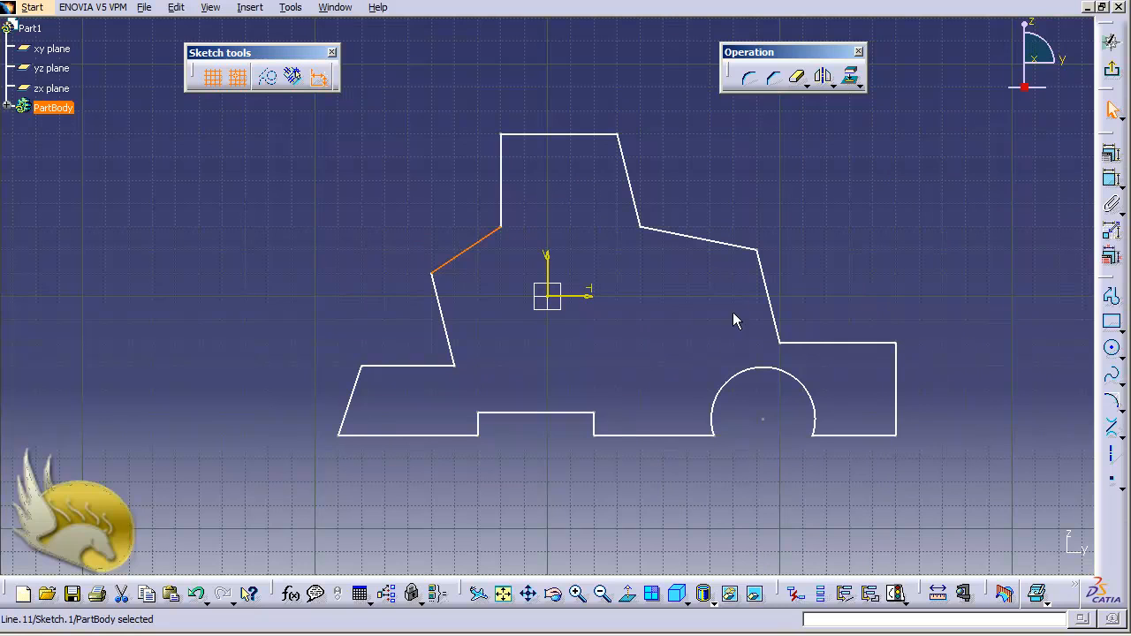
click(602, 340)
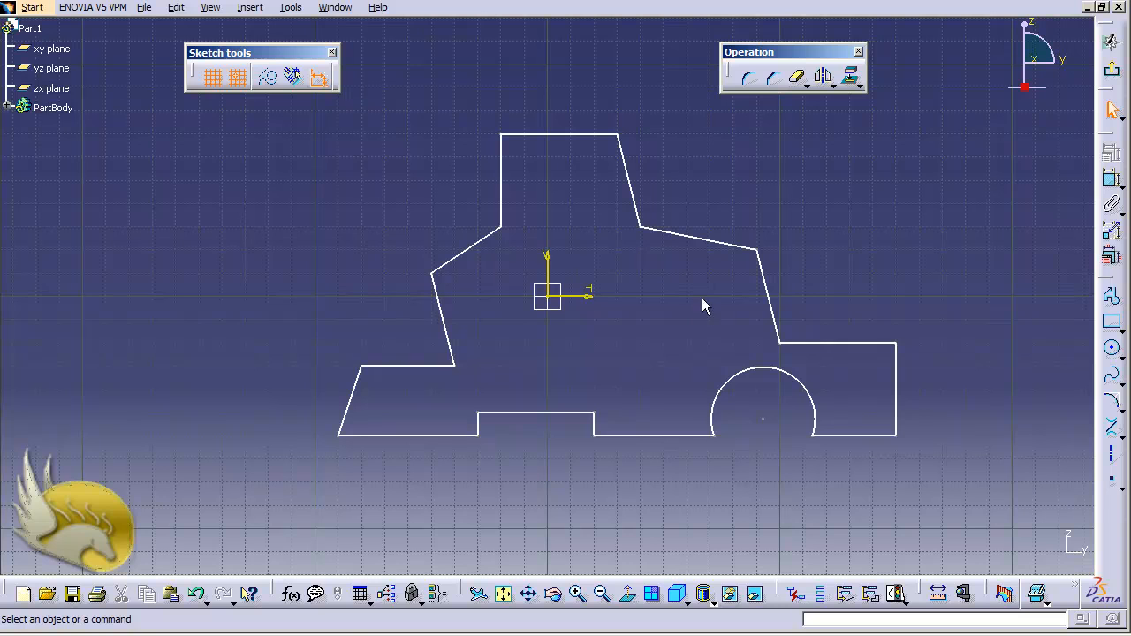
Step: Turn on Geometrical Constraints and apply a Horizontal constraint to the top line of the profile's left step
click(293, 78)
click(427, 368)
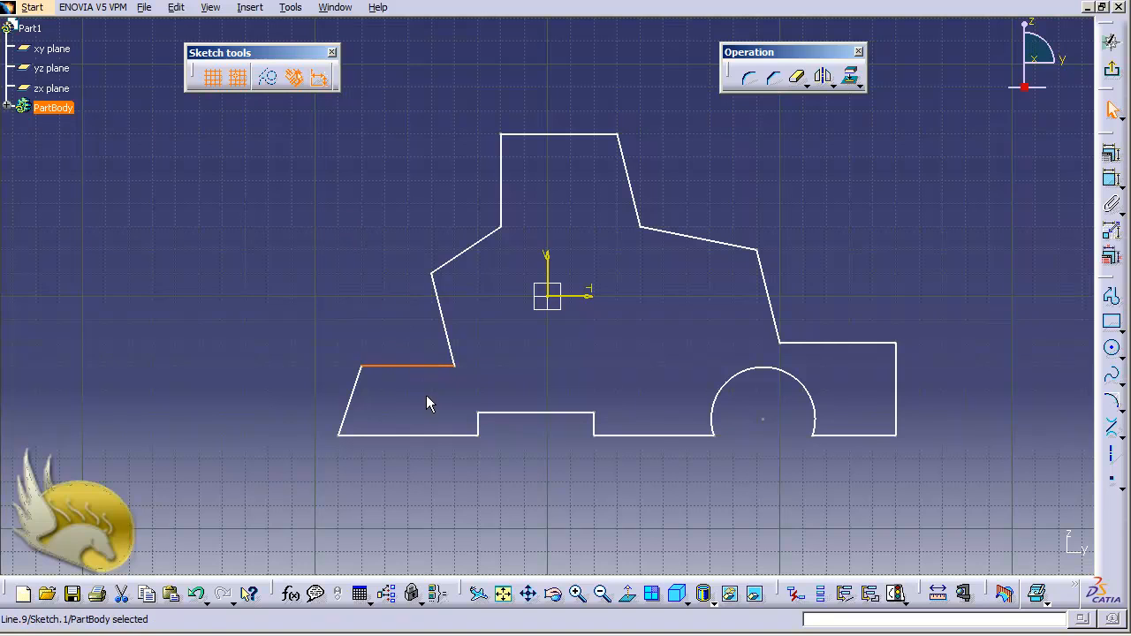
click(1113, 179)
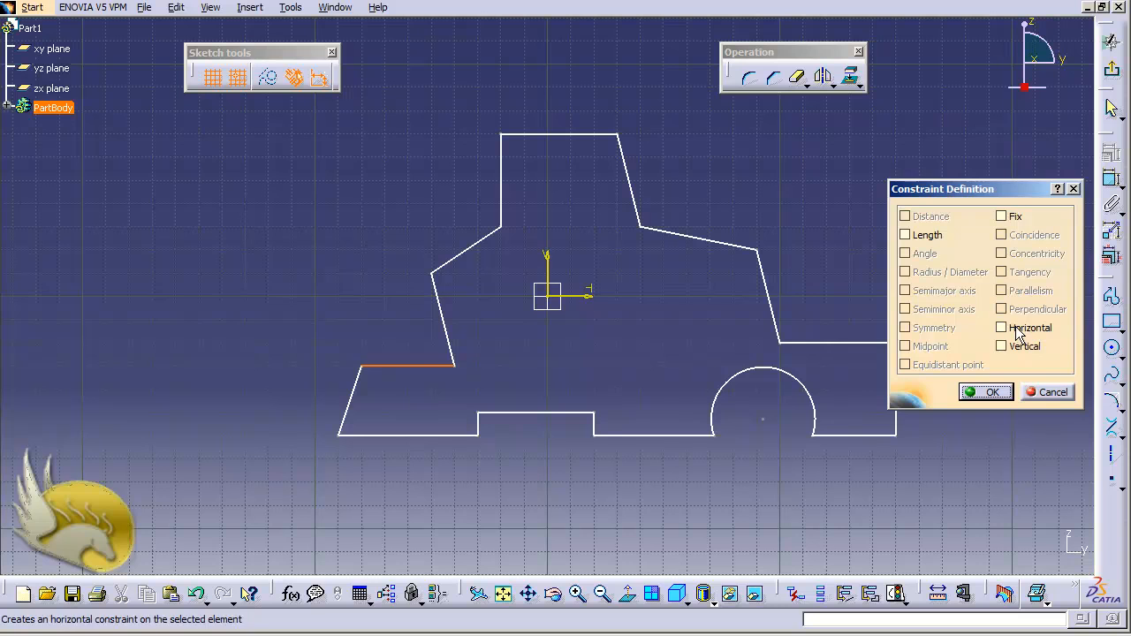
click(1001, 328)
click(990, 392)
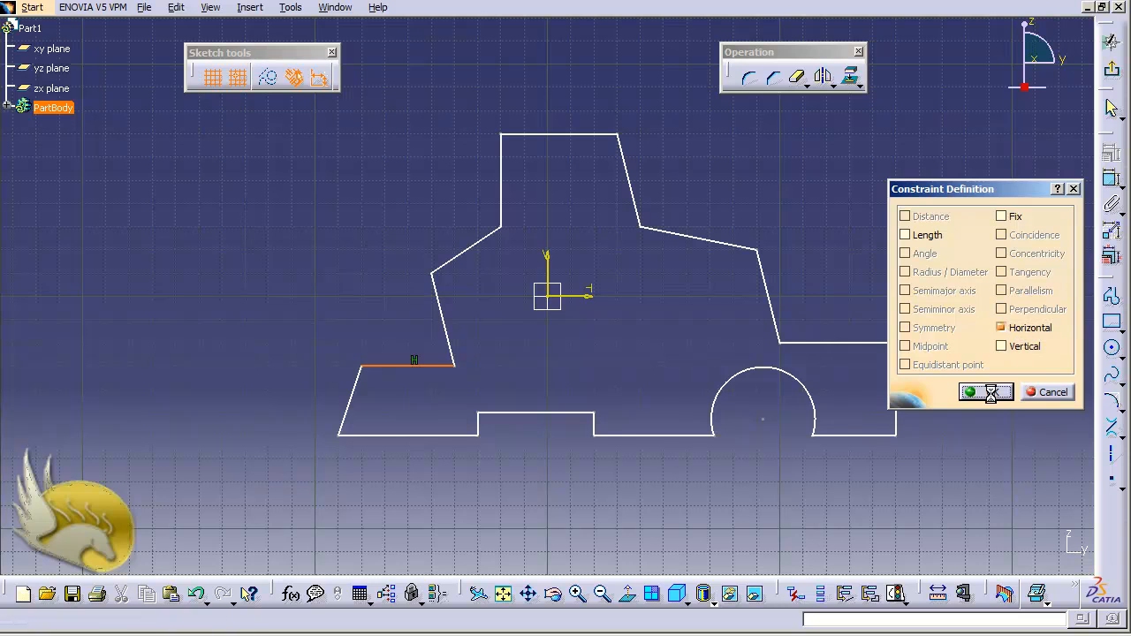
Step: Apply Horizontal constraints together to the right step's top line and the three remaining baseline segments
click(840, 343)
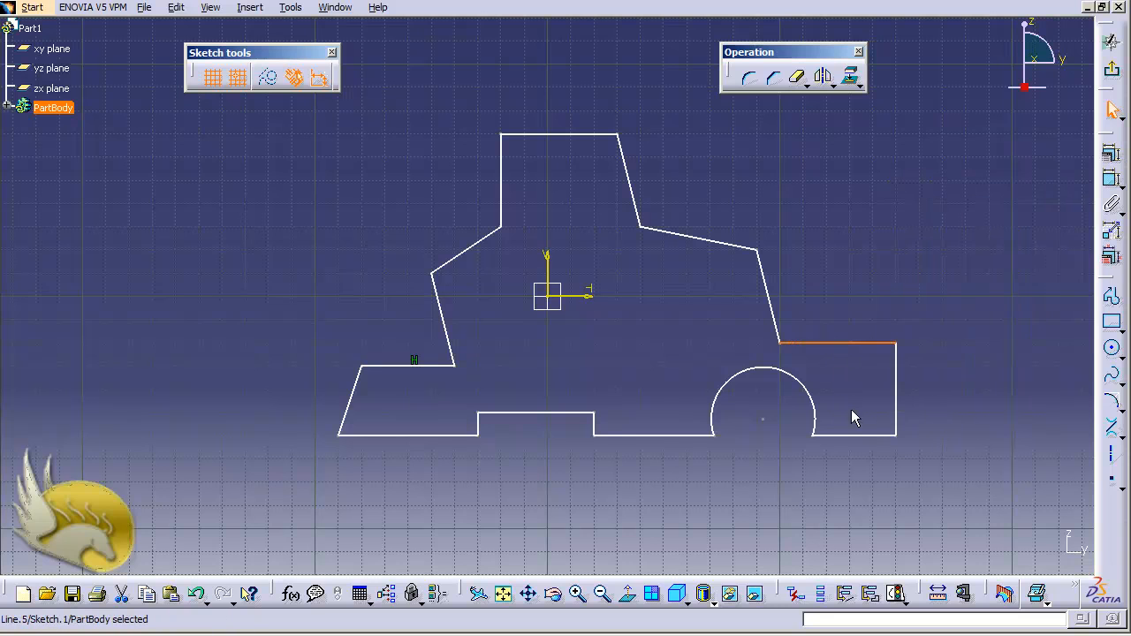
ctrl+click(865, 435)
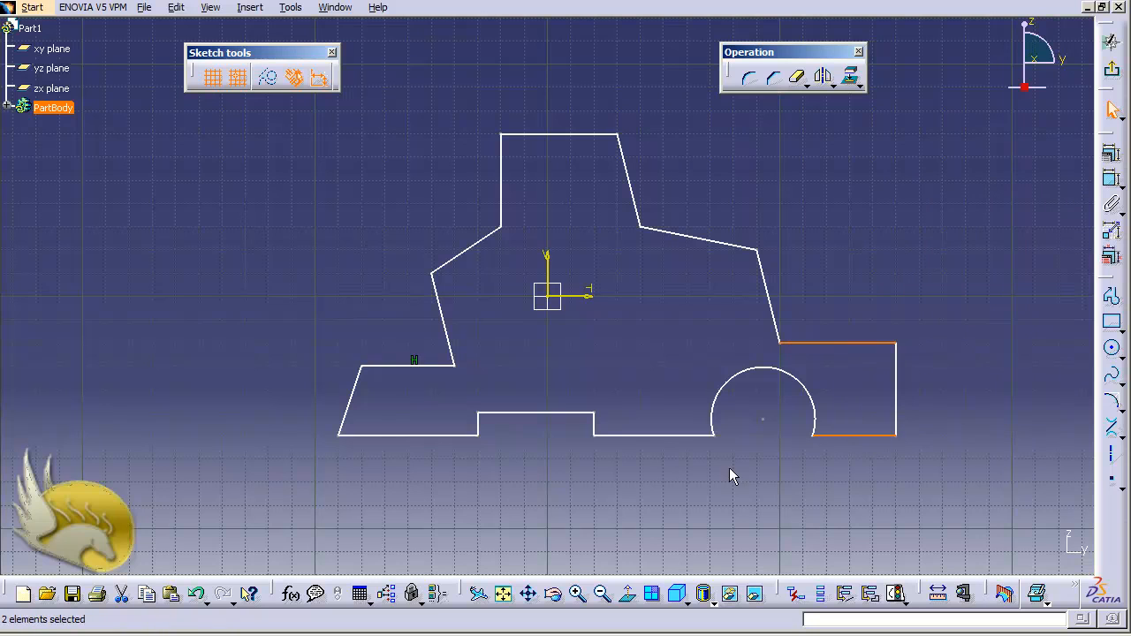
ctrl+click(674, 436)
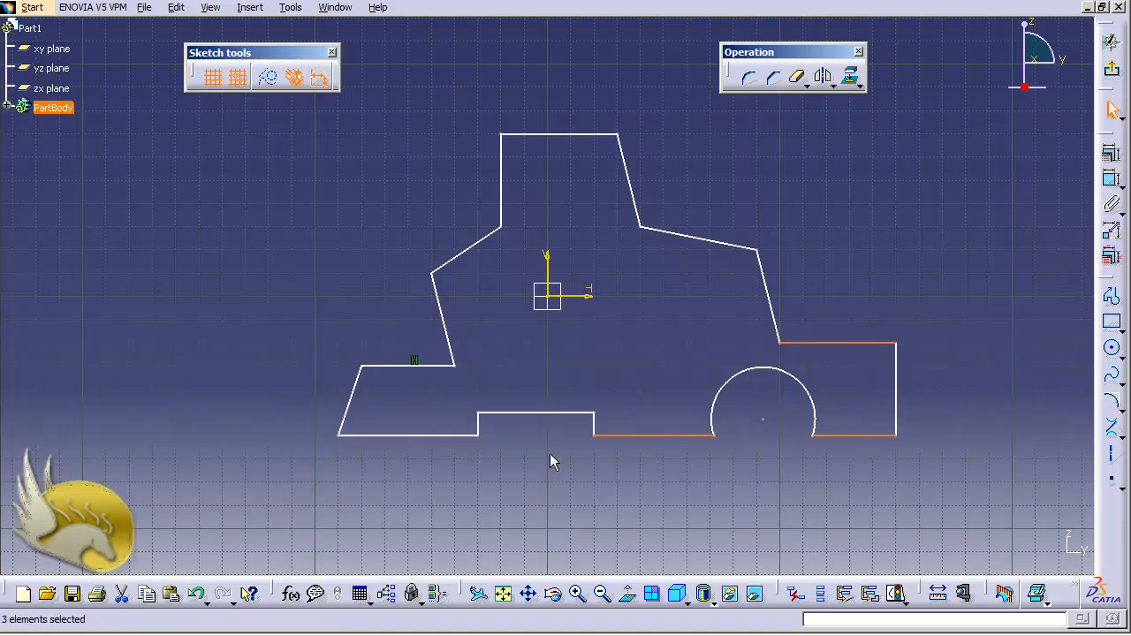
ctrl+click(412, 436)
click(1111, 152)
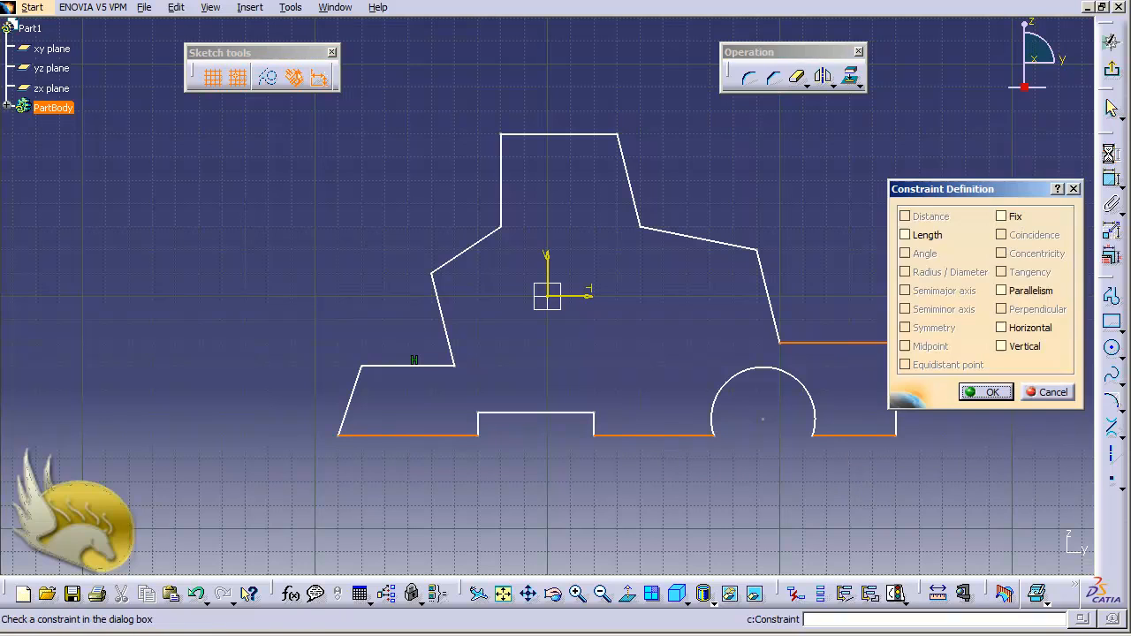
click(1016, 330)
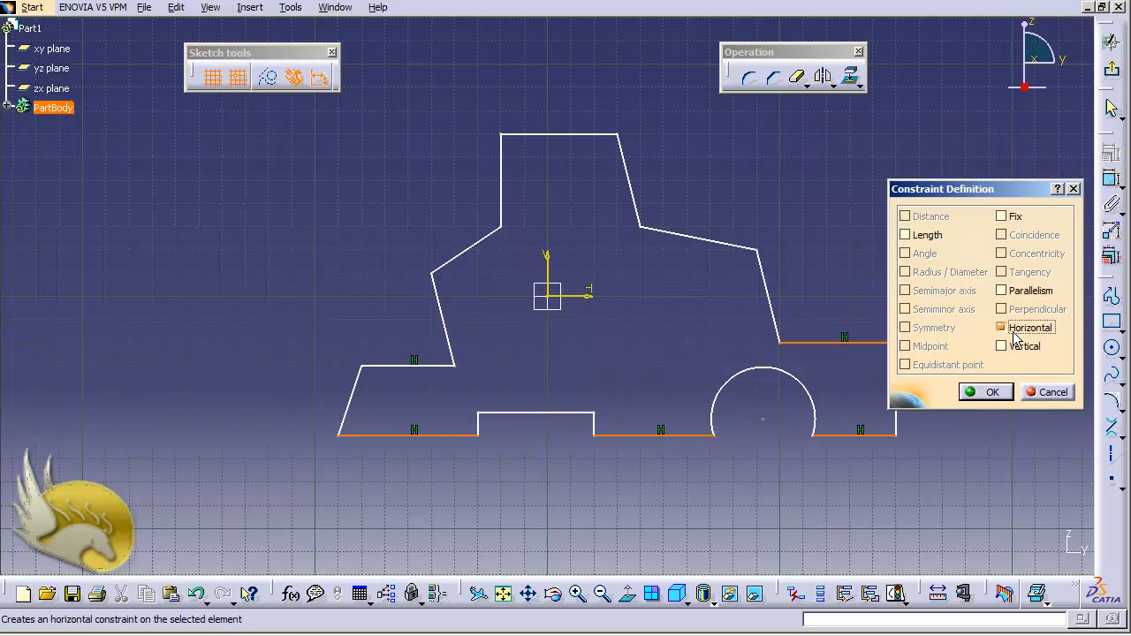
click(991, 392)
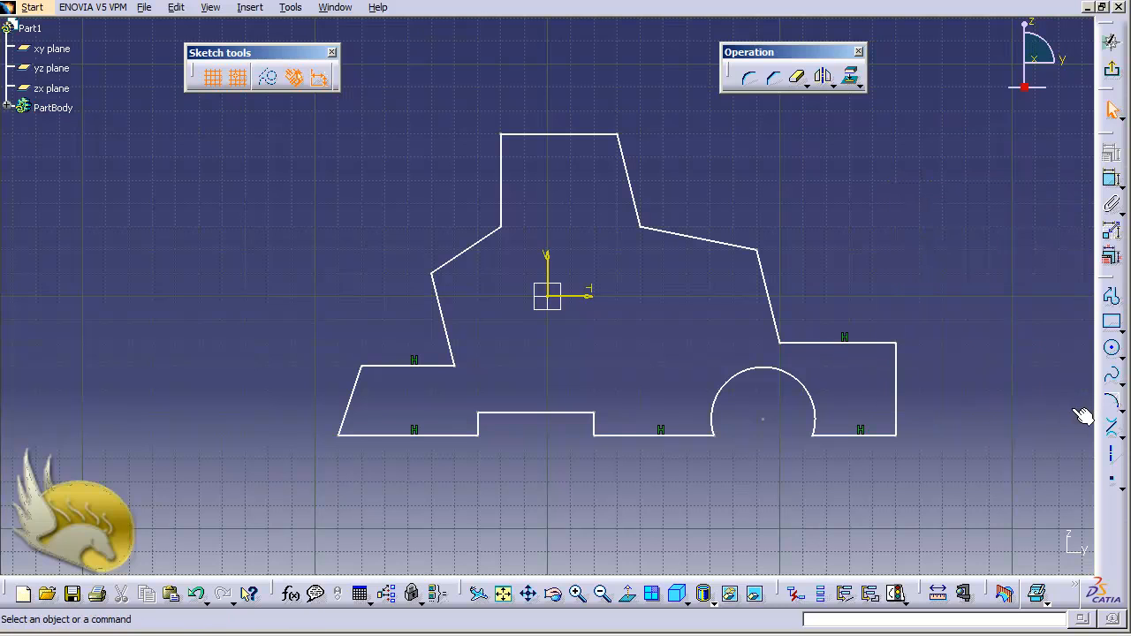
Step: Try a Horizontal constraint on the sloped line at the upper block's lower-left corner with Geometrical Constraints on, and cancel it
click(482, 248)
click(1110, 159)
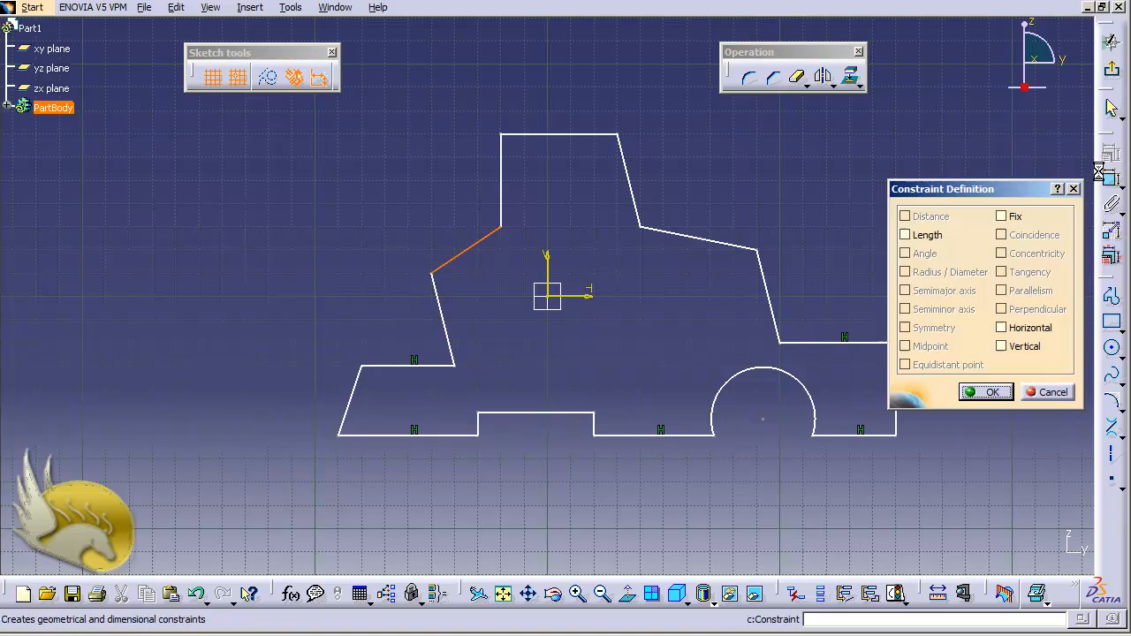
click(1015, 328)
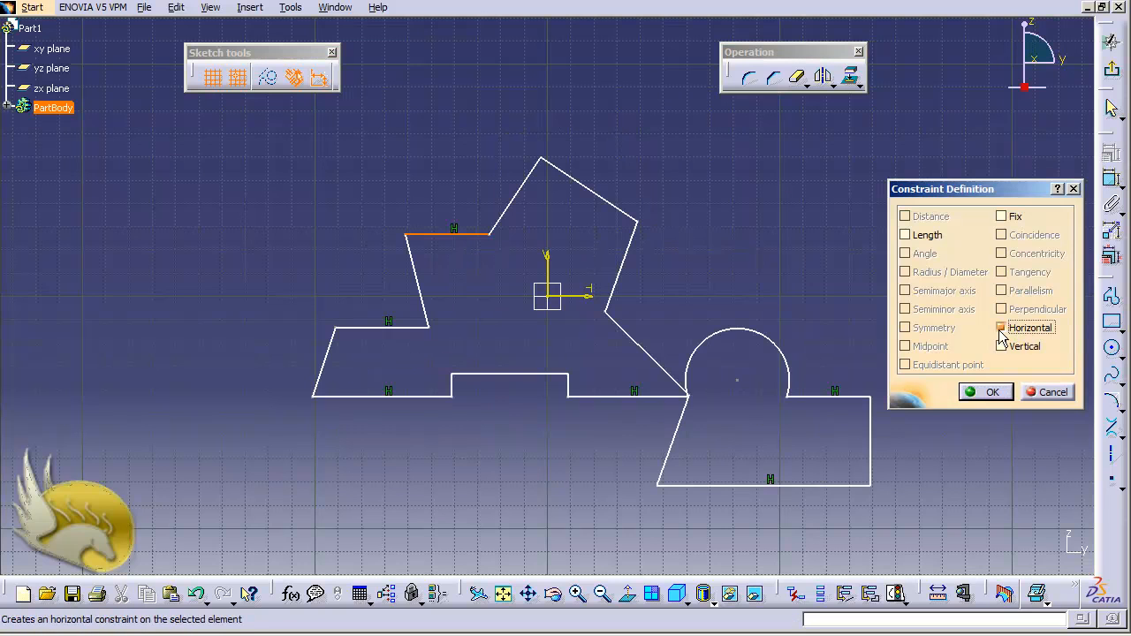
click(1047, 394)
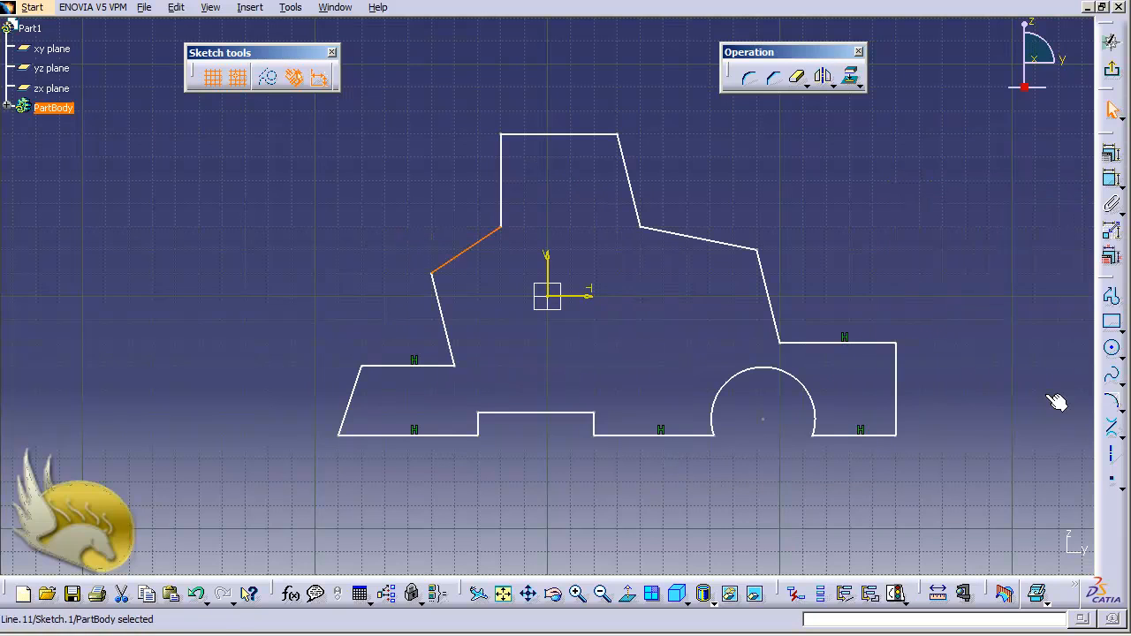
click(905, 305)
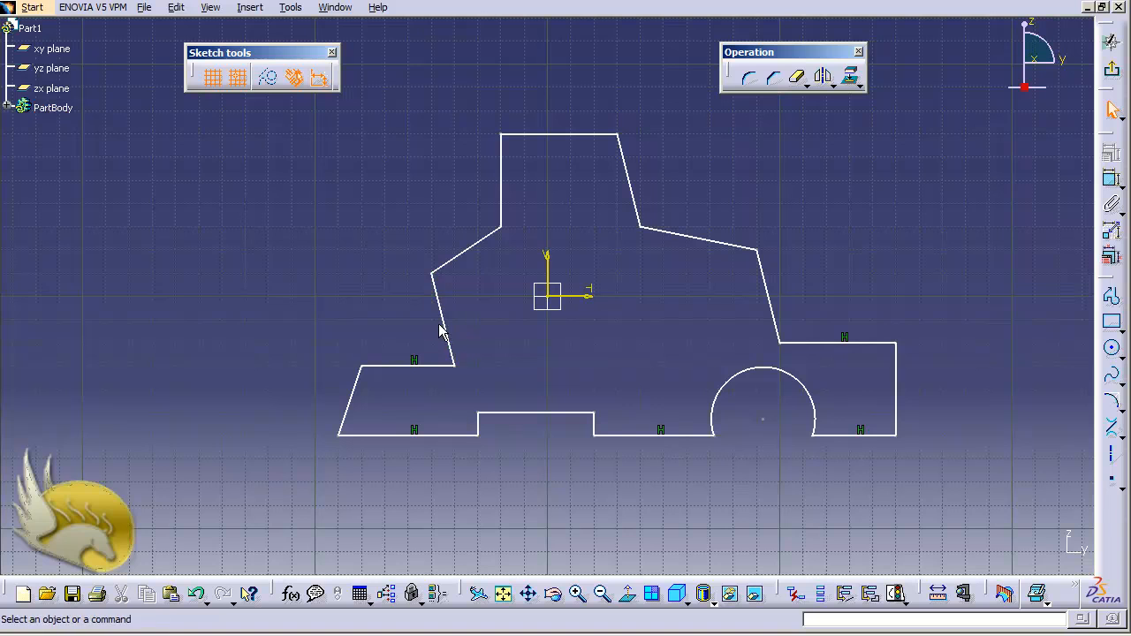
Step: Apply a Vertical constraint to the slanted outer line at the profile's far left end
click(356, 386)
click(1109, 177)
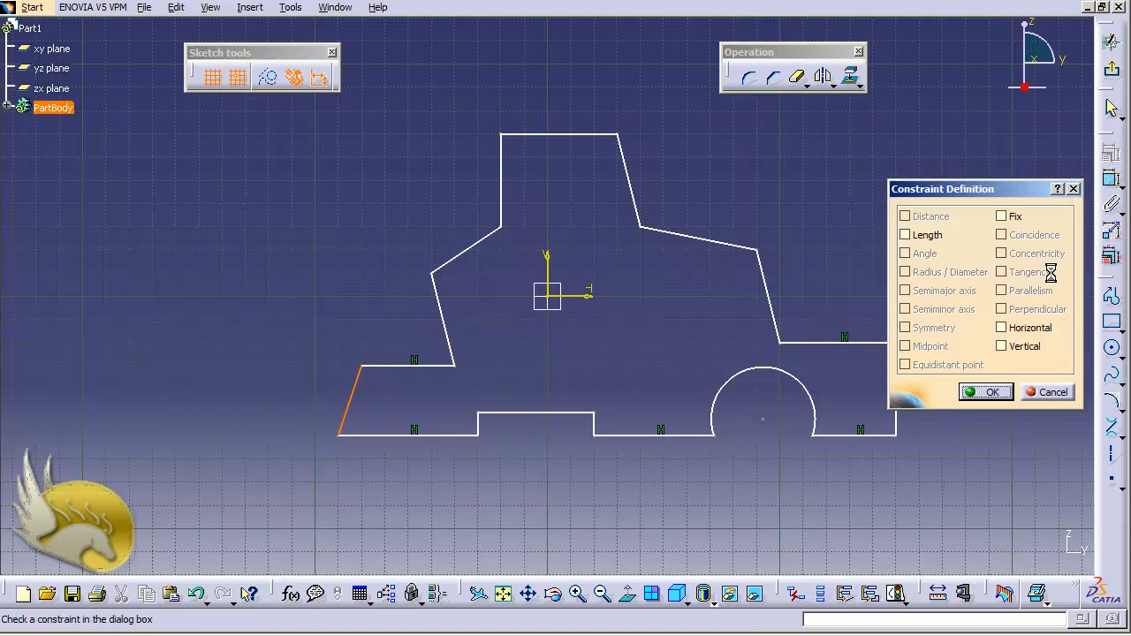
click(1023, 346)
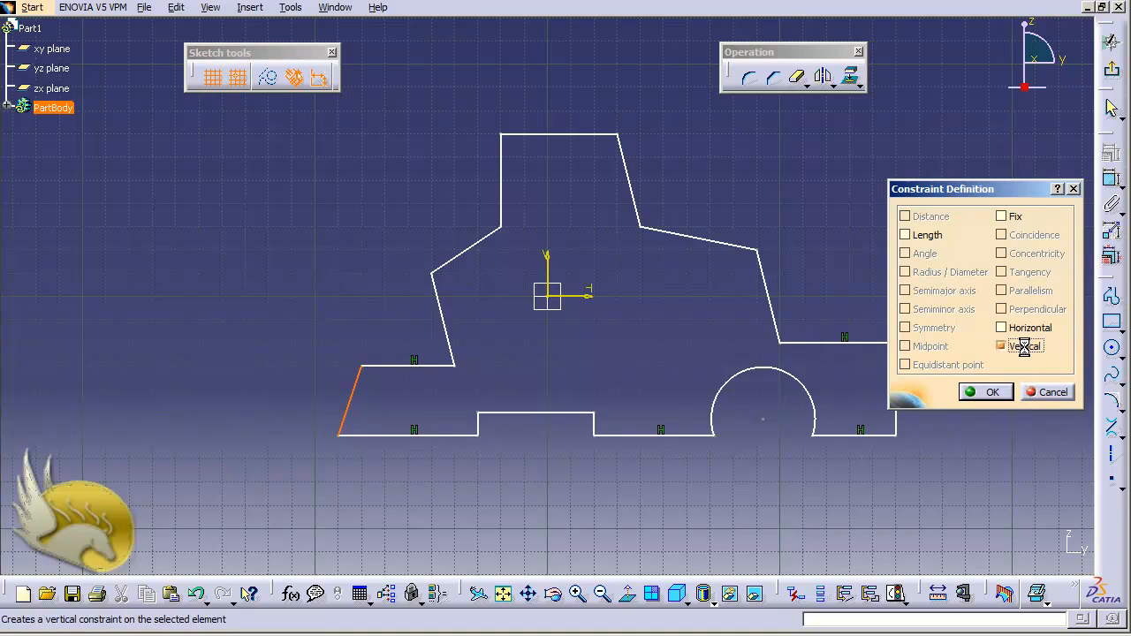
click(986, 391)
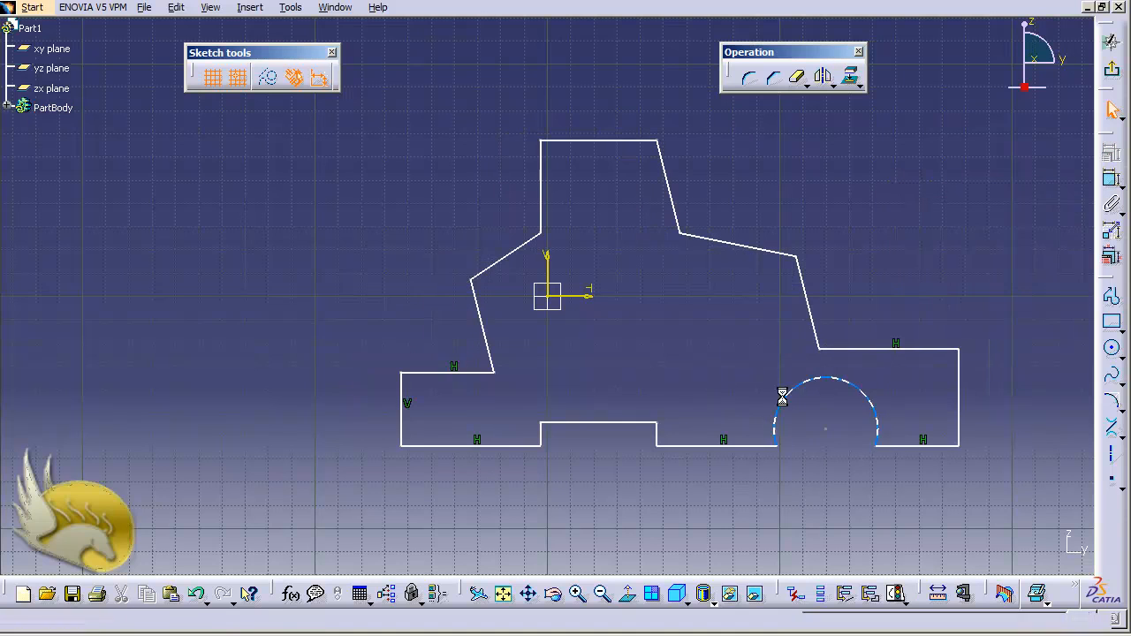
Step: Apply a Vertical constraint to the slanted line rising from the inner end of the left step
click(480, 317)
click(1110, 156)
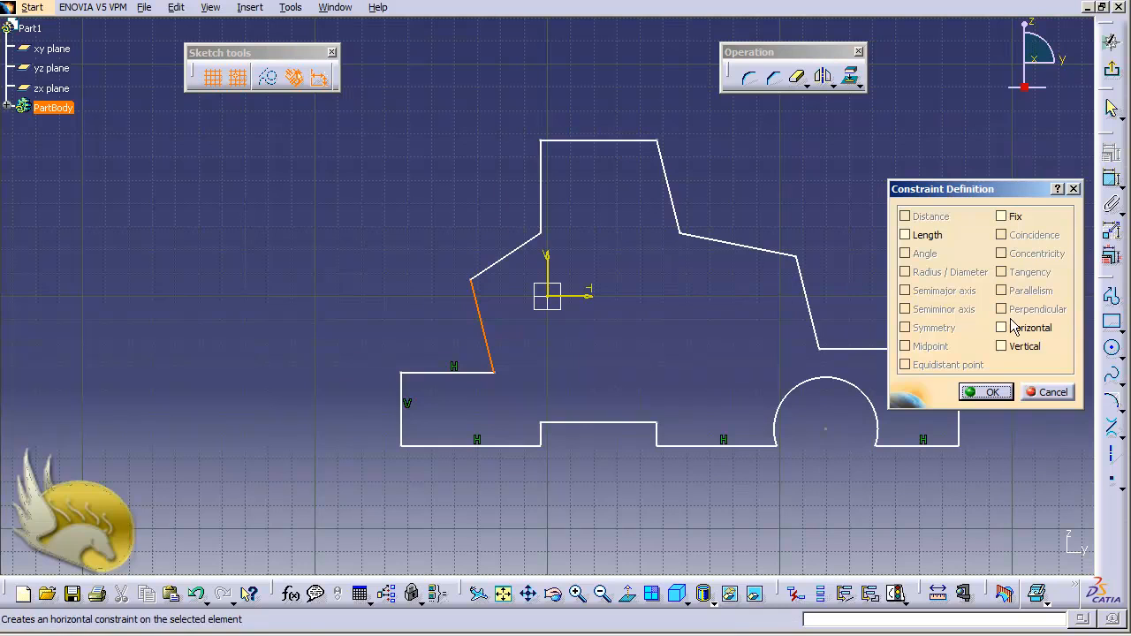
click(1003, 349)
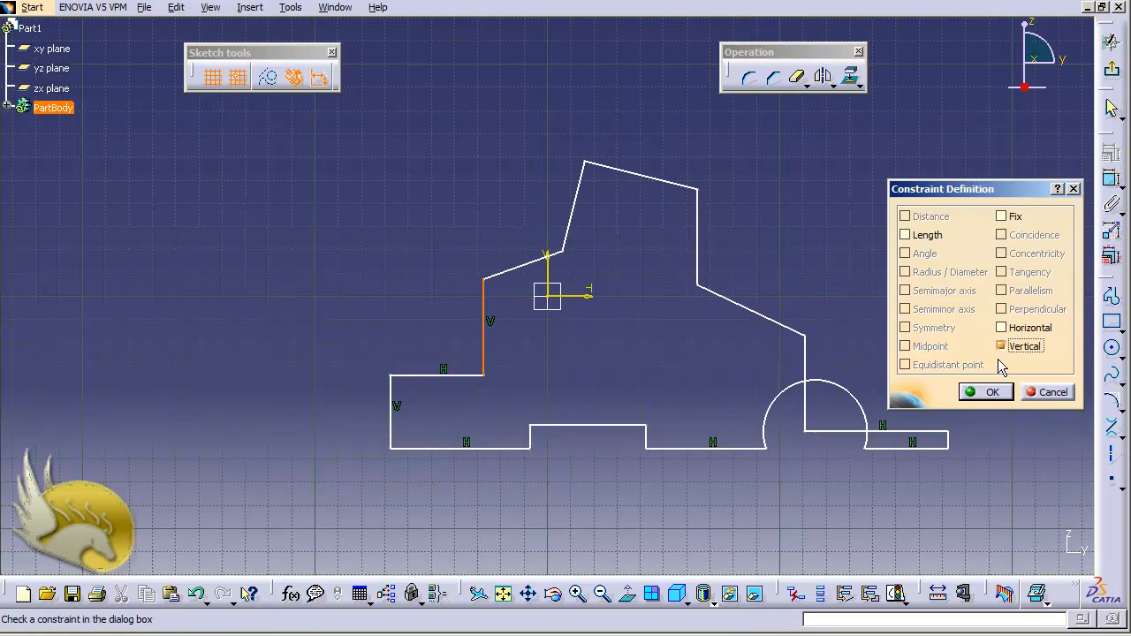
click(997, 391)
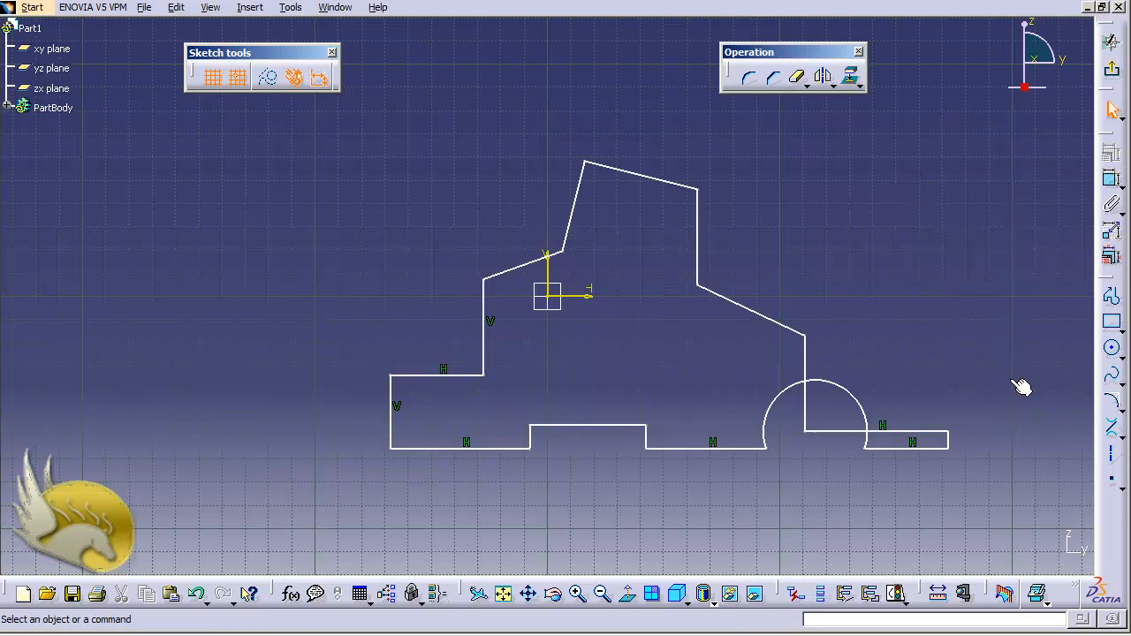
Step: Dimension the short vertical line at the profile's far right end and set its length to 20 mm
click(950, 442)
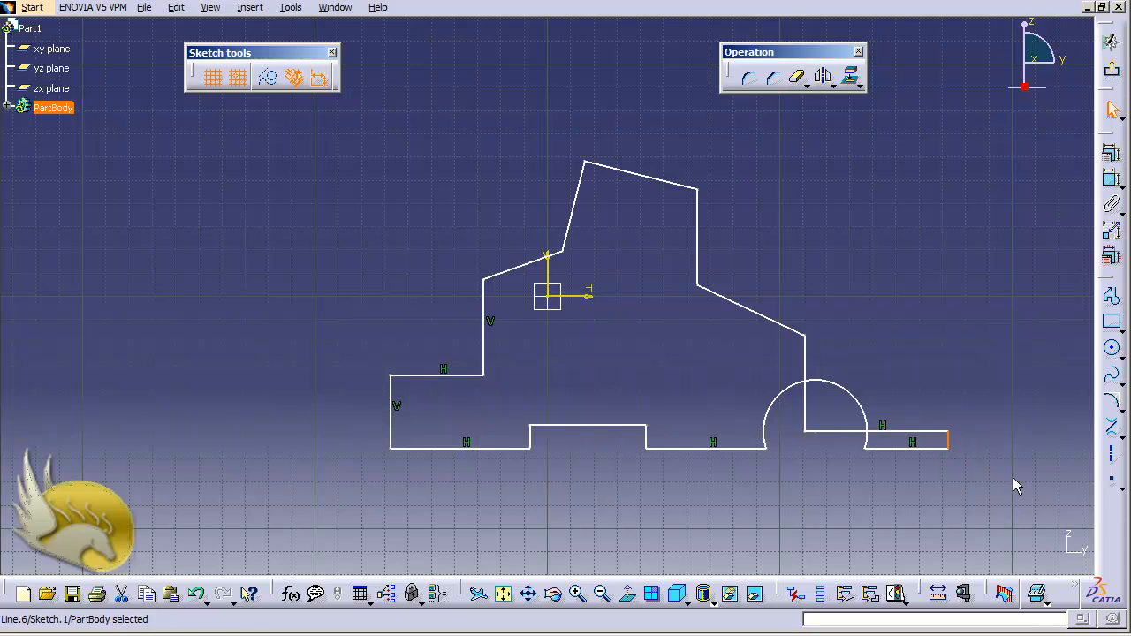
click(1111, 178)
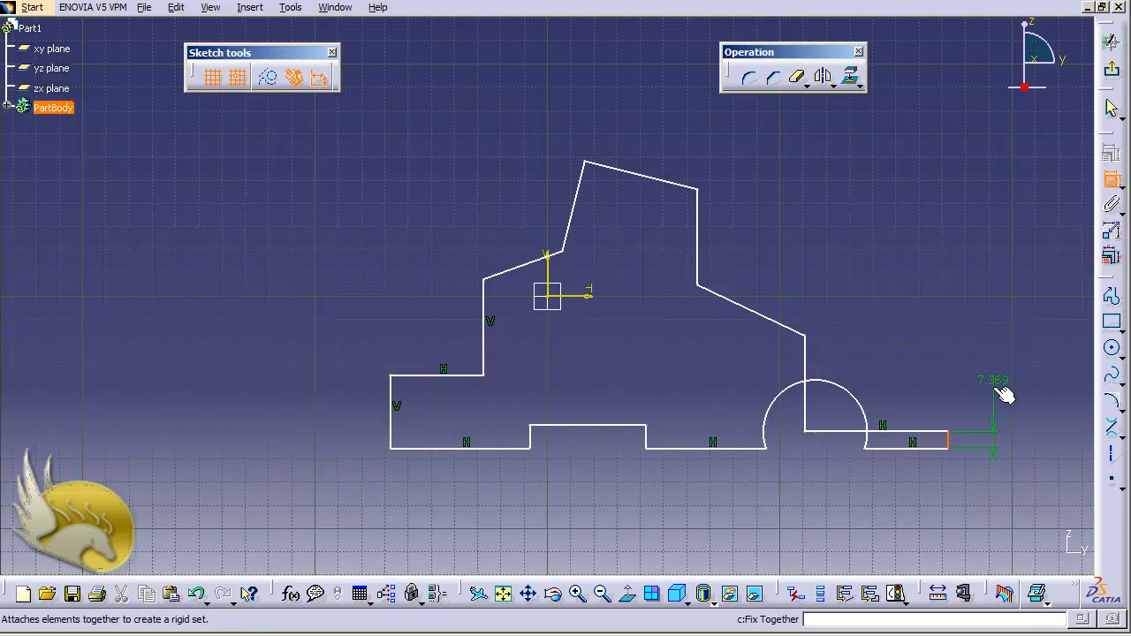
click(1004, 446)
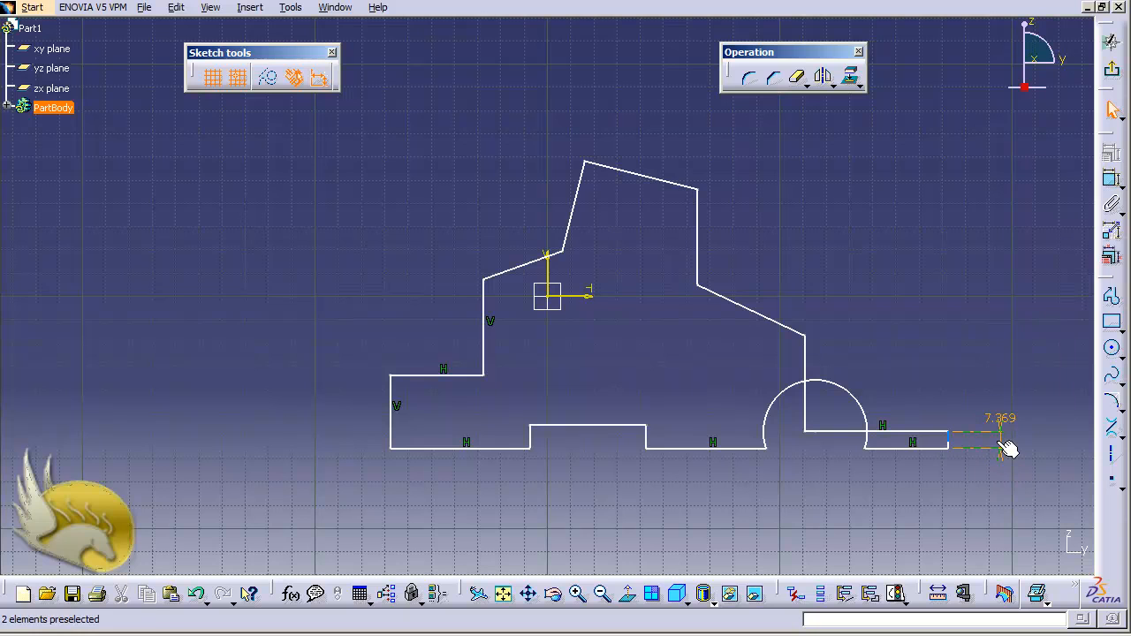
double_click(1000, 431)
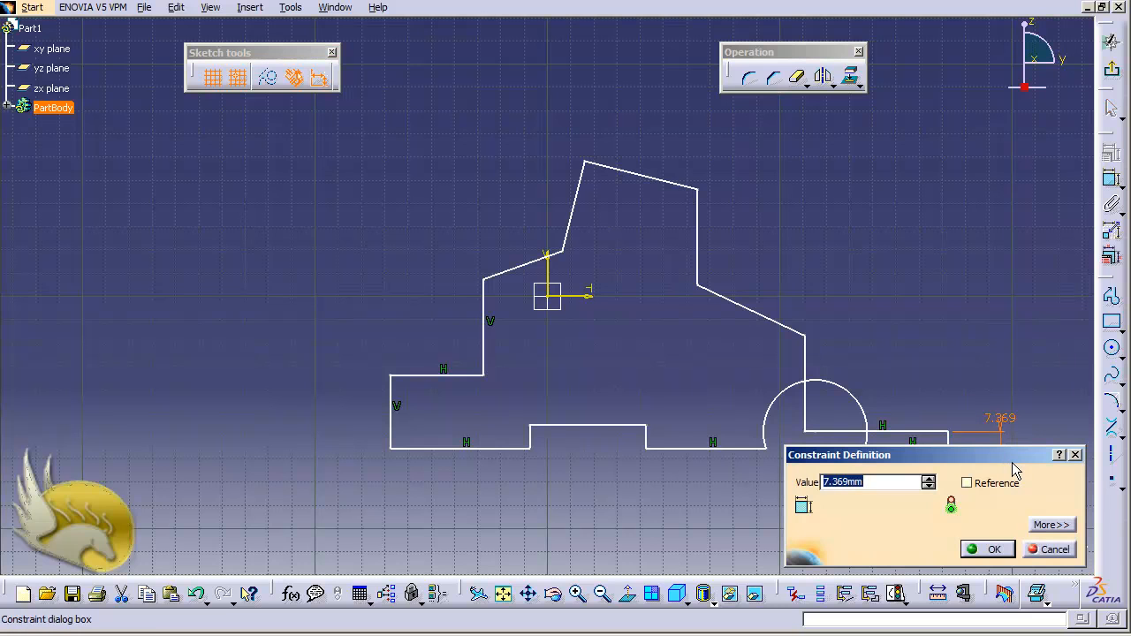
text(20)
key(Return)
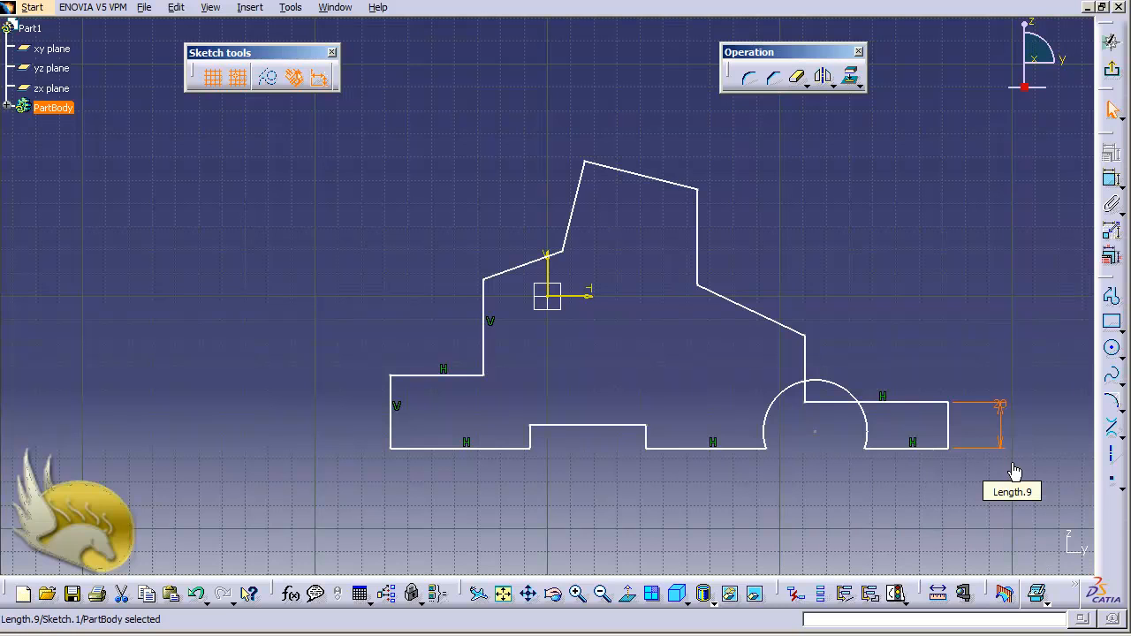
Step: Set the length of the vertical line at the profile's far right end to 40 mm
double_click(1000, 404)
text(40)
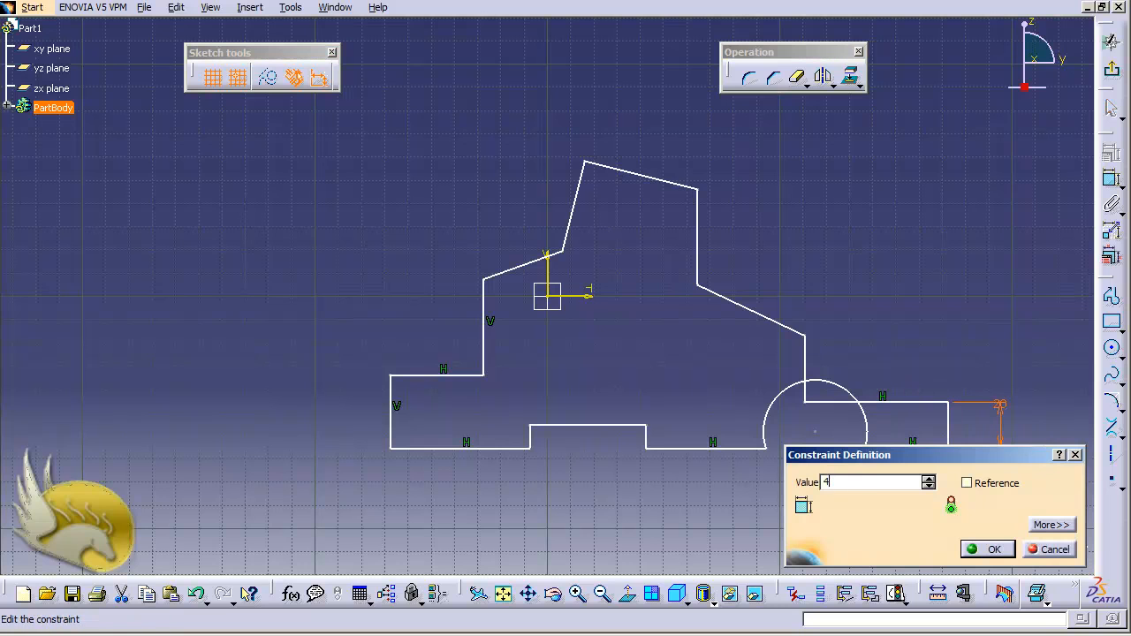
key(Return)
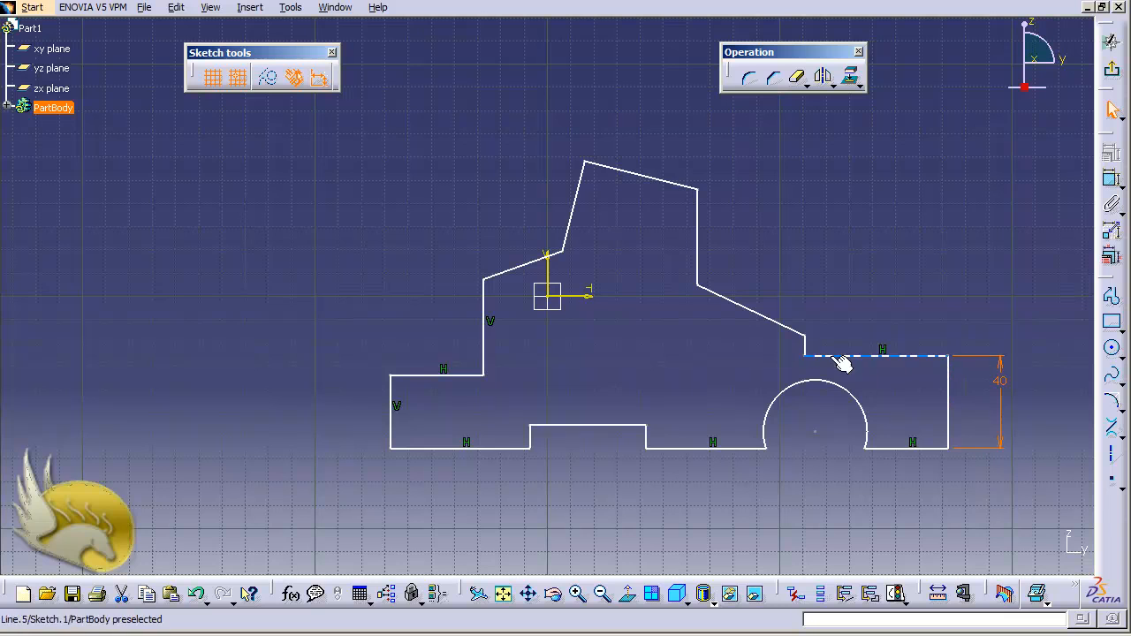
Step: Dimension the short vertical line rising from the inner end of the right step and set its length to 20 mm
click(805, 345)
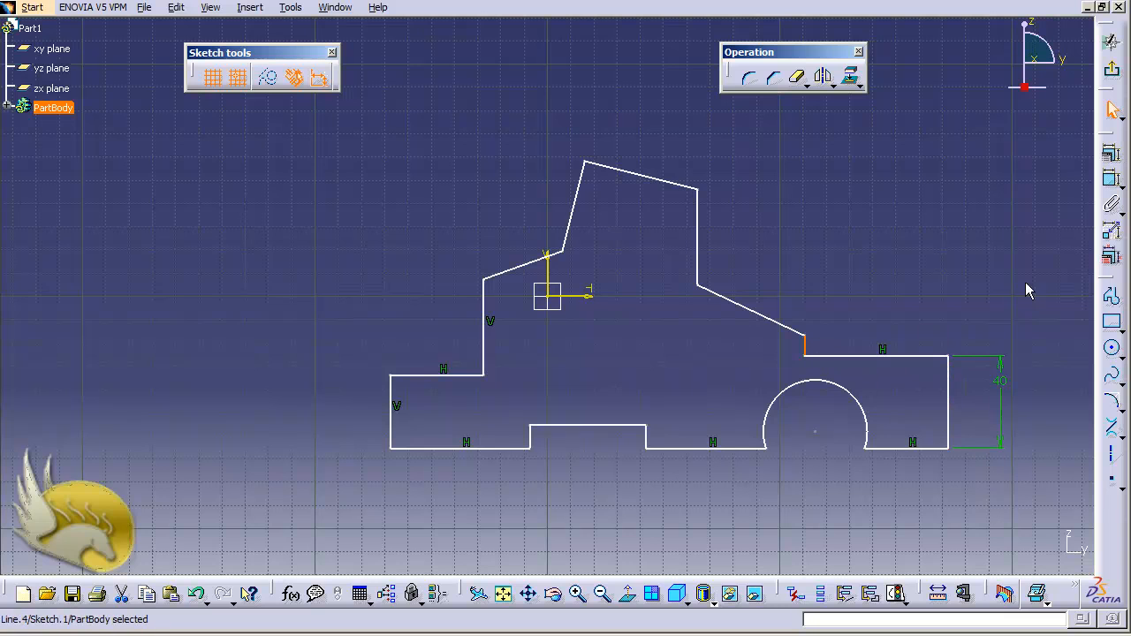
click(1106, 203)
click(996, 325)
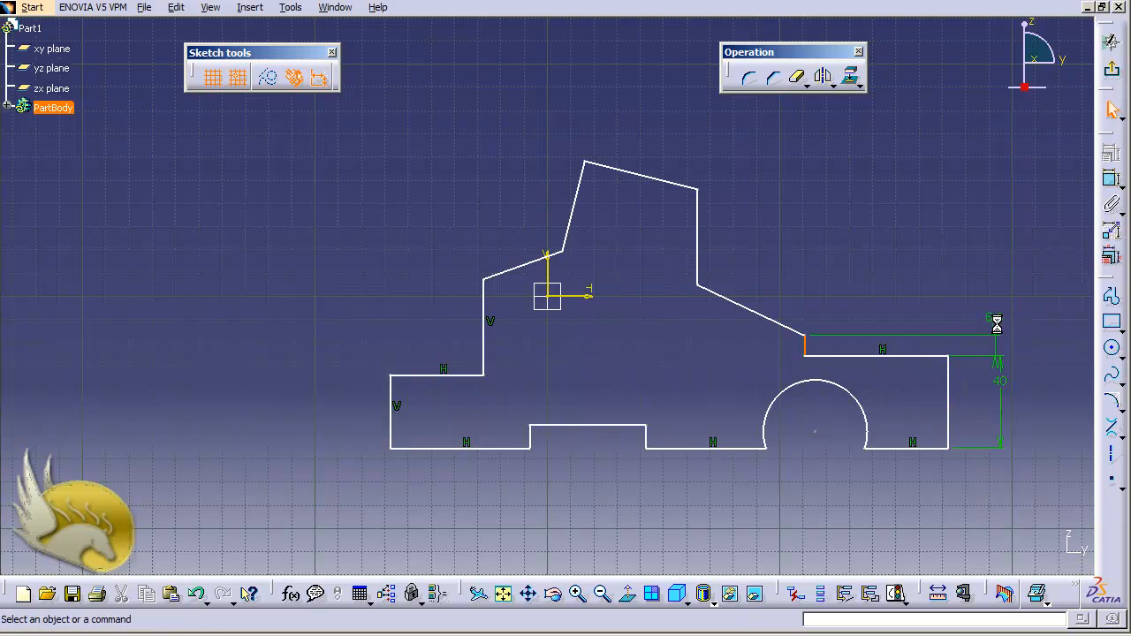
double_click(993, 325)
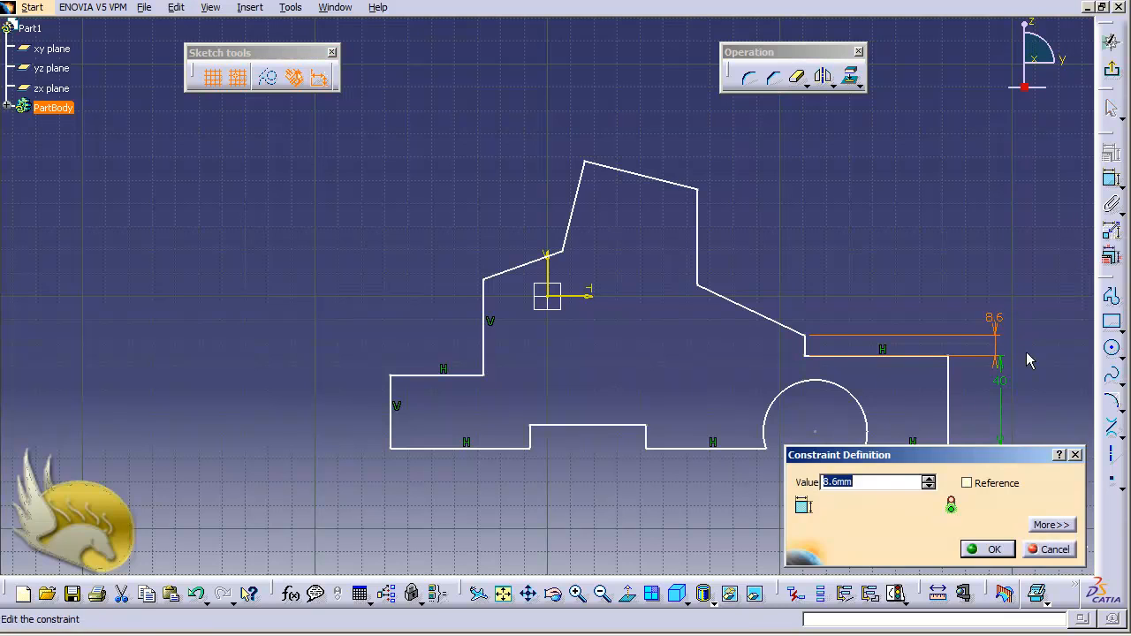
text(20)
key(Return)
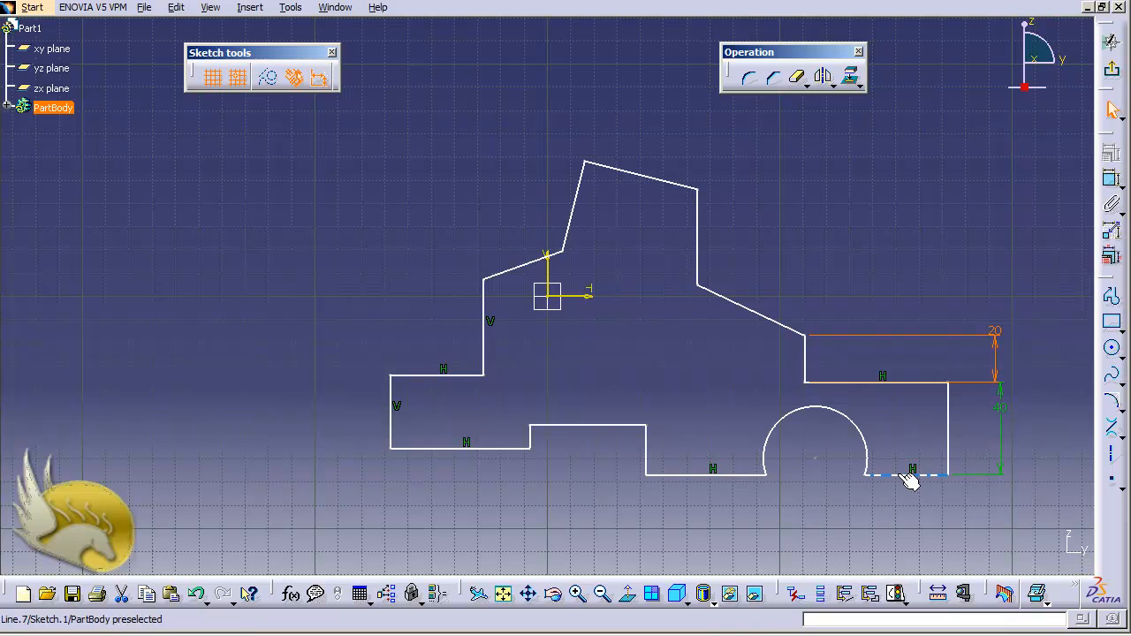
Step: Apply a Coincidence constraint between the bottom lines on either side of the rectangular notch
click(462, 448)
ctrl+click(702, 476)
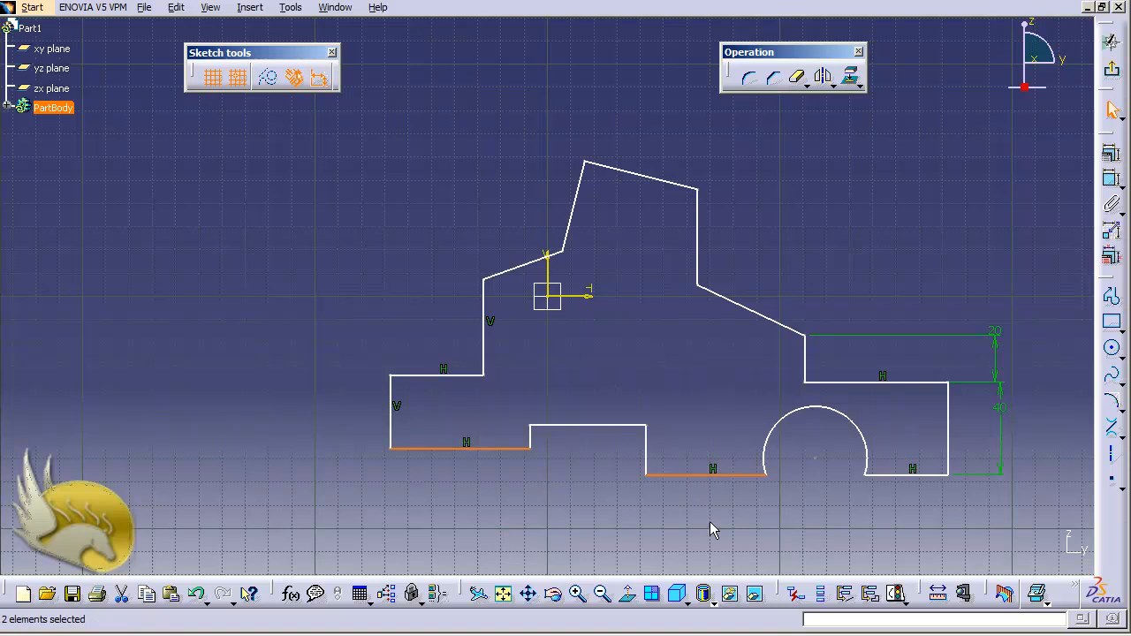
click(1111, 153)
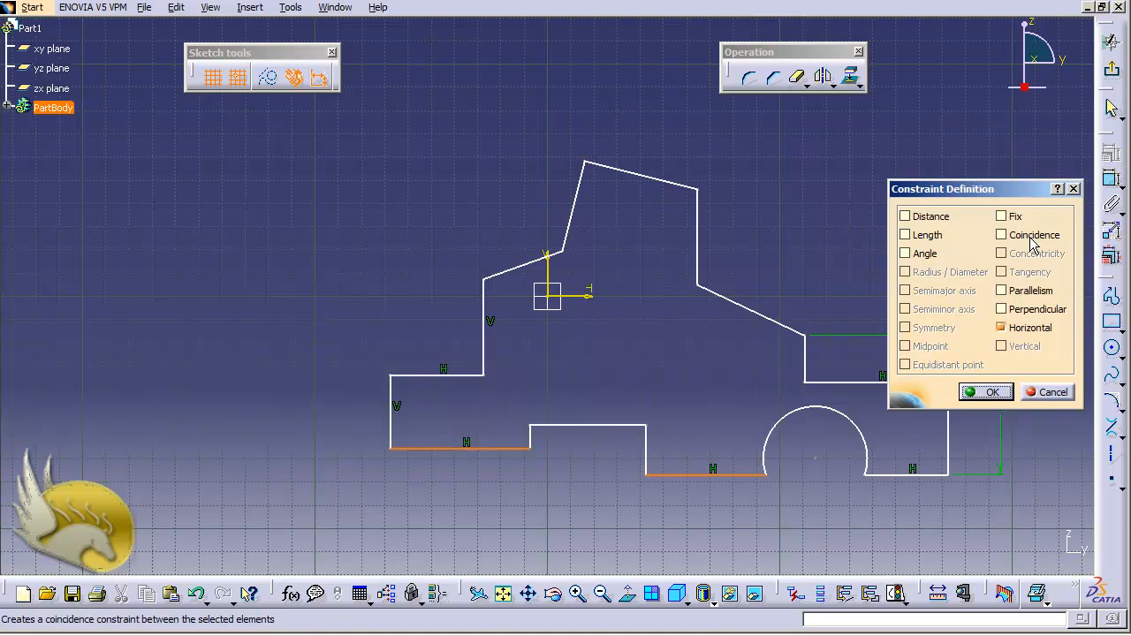
click(1031, 236)
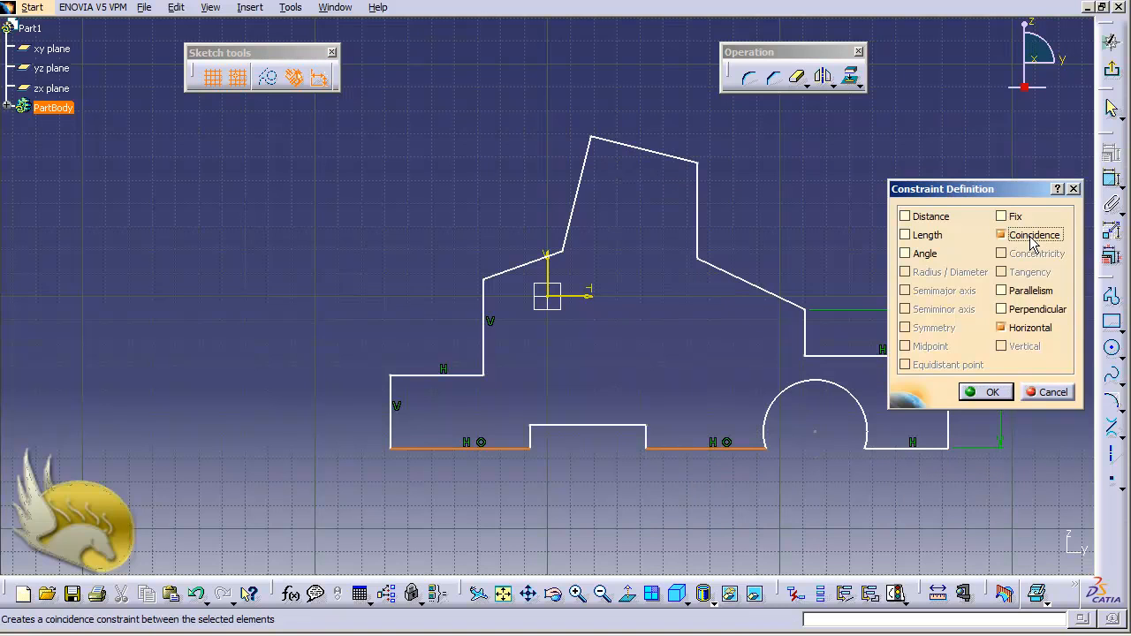
click(989, 392)
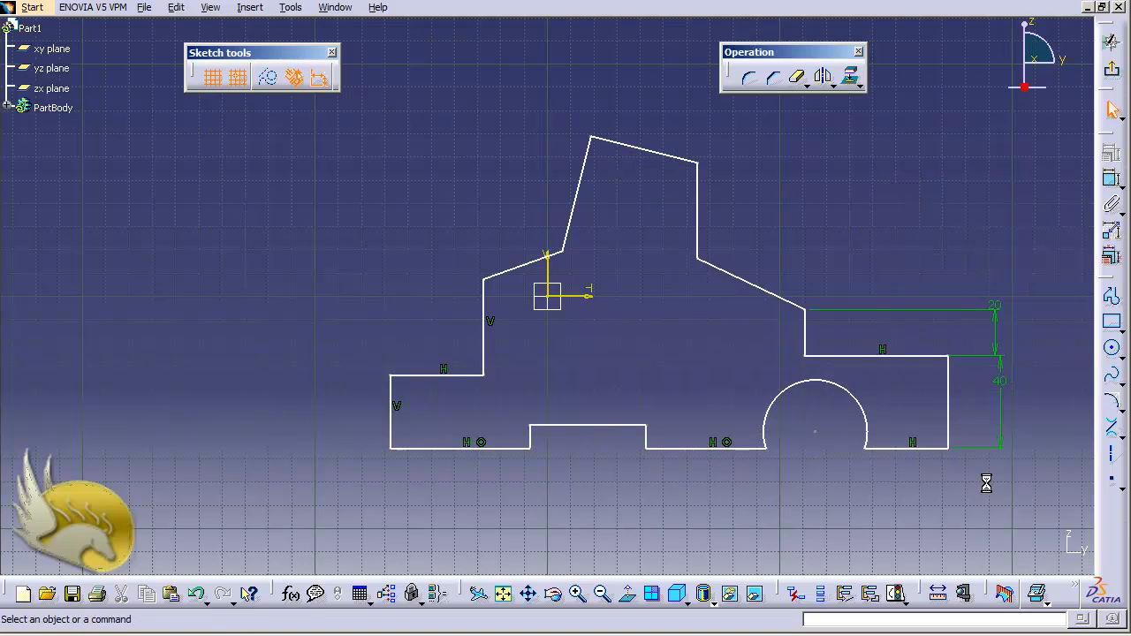
Step: Apply a Coincidence constraint between the bottom lines on either side of the circular cutout
click(901, 449)
ctrl+click(732, 448)
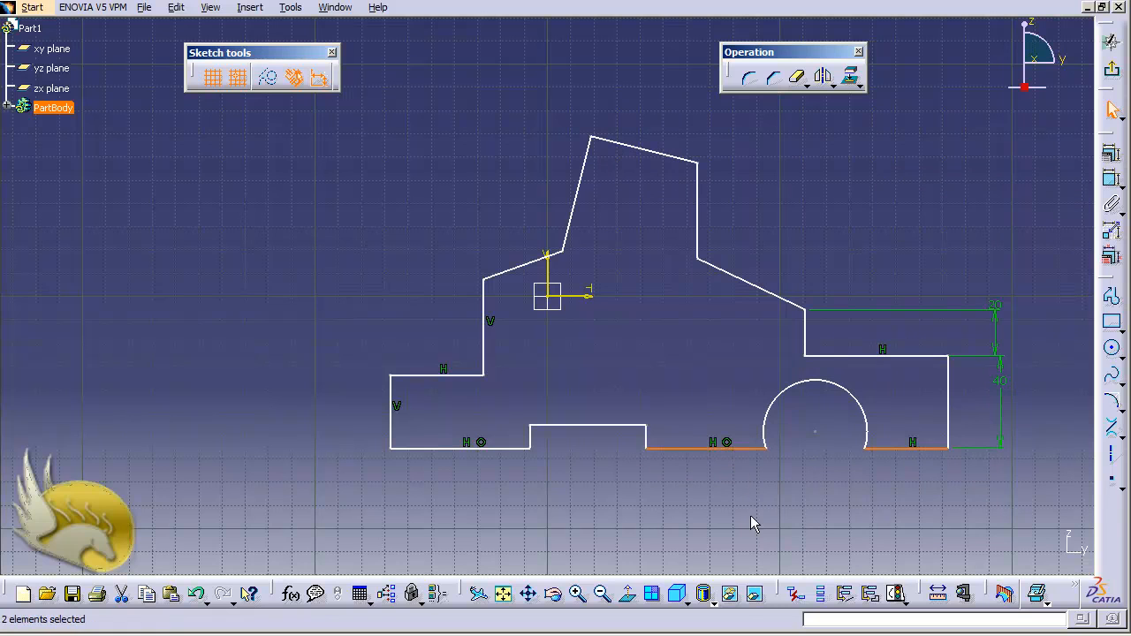
click(1111, 178)
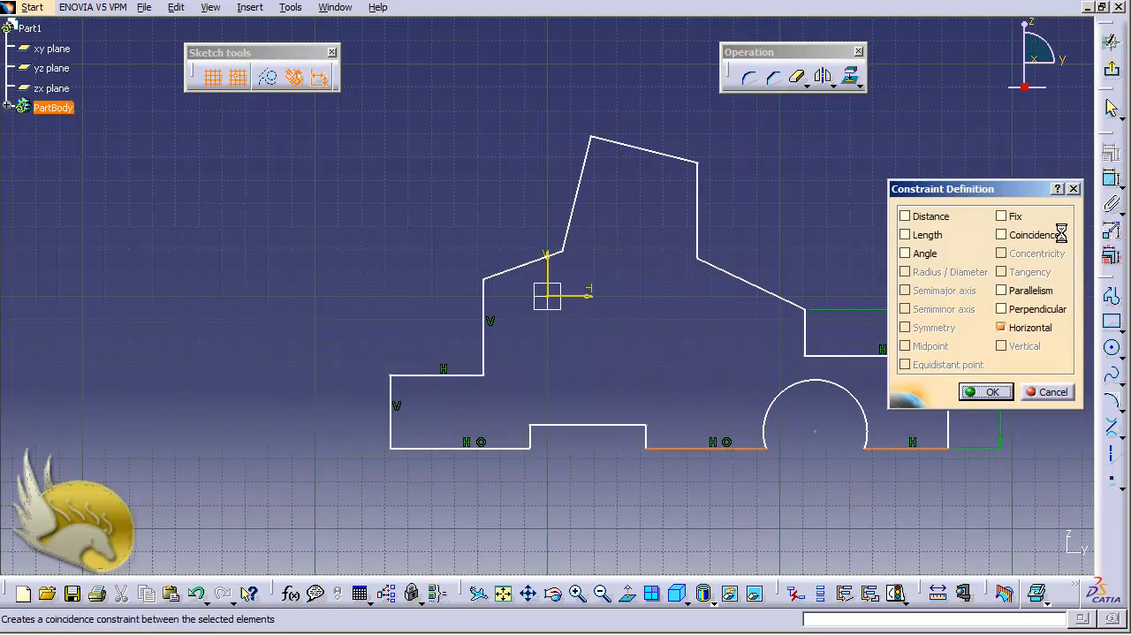
click(1021, 235)
click(985, 391)
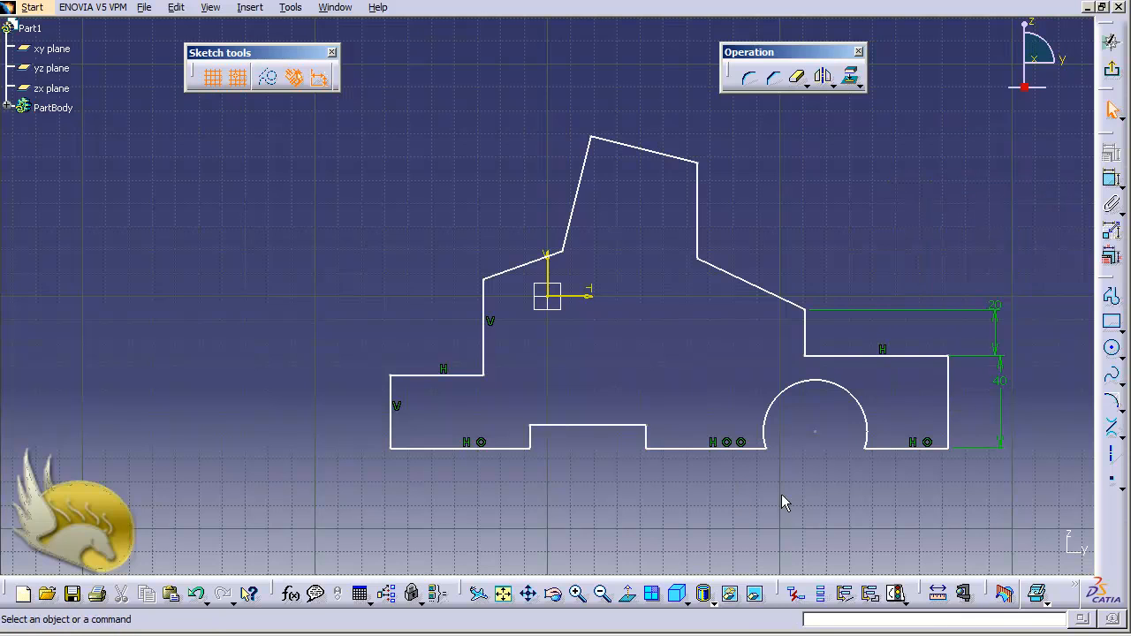
Step: Apply a Horizontal constraint to the sloped line at the upper block's lower-left corner
click(508, 270)
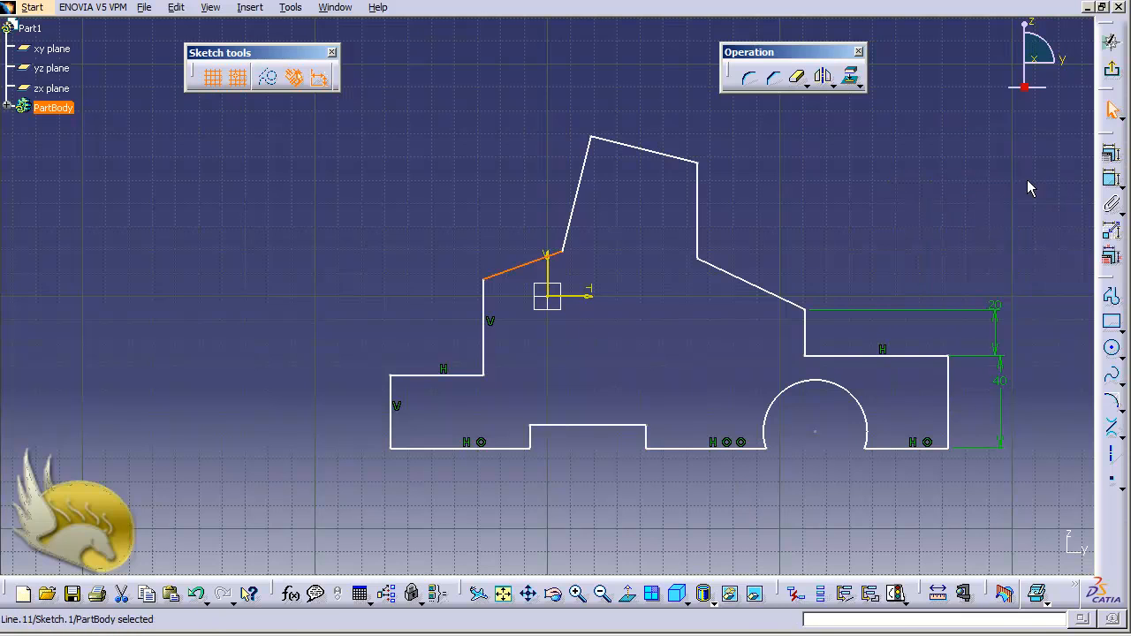
click(1105, 157)
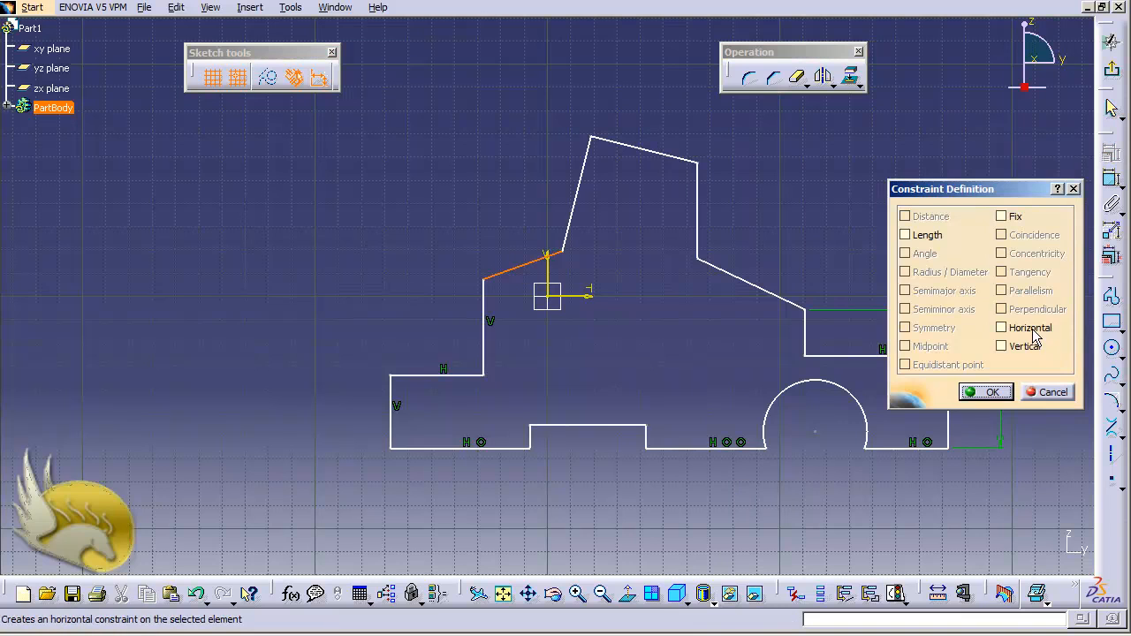
click(1030, 327)
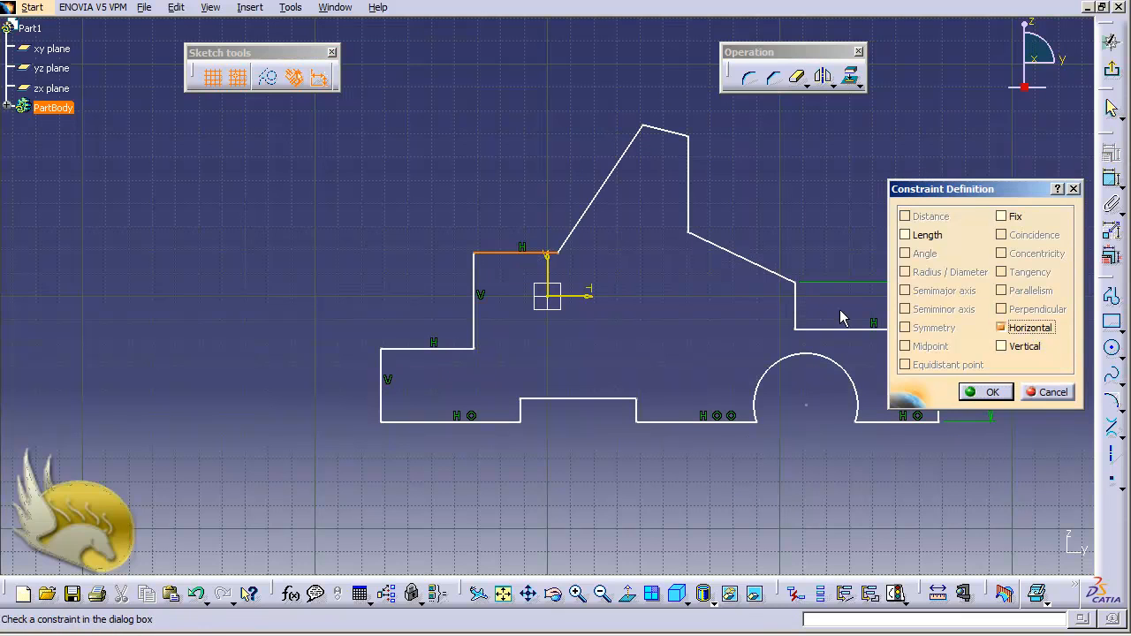
click(985, 391)
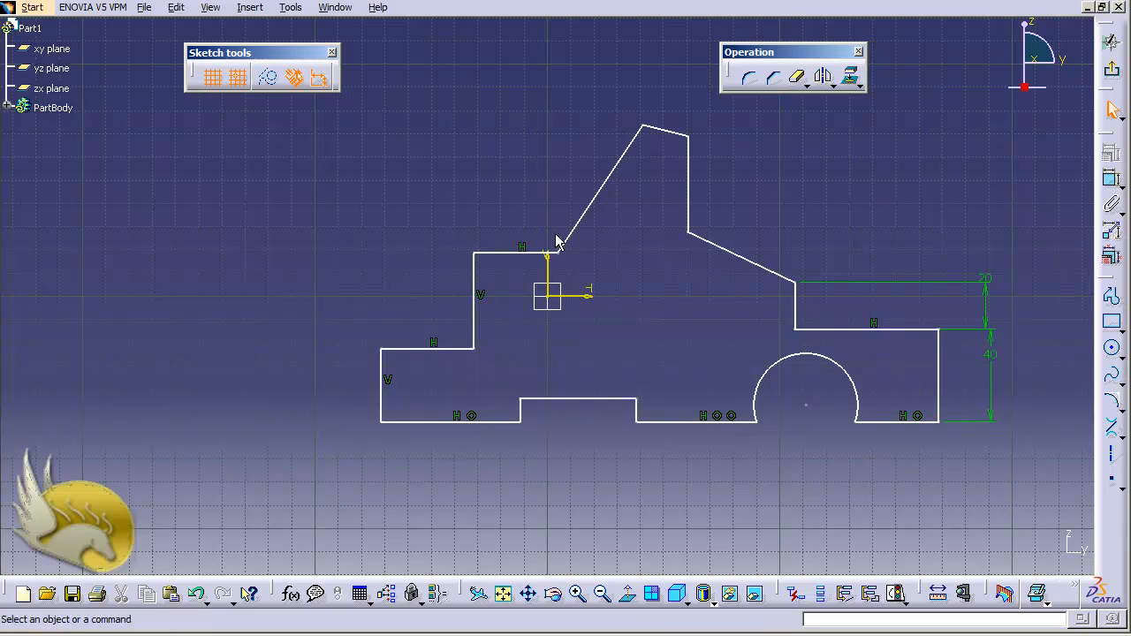
Step: Apply a Vertical constraint together to both sides of the upper block, the 20 mm line and the 40 mm line at the far right end
click(597, 223)
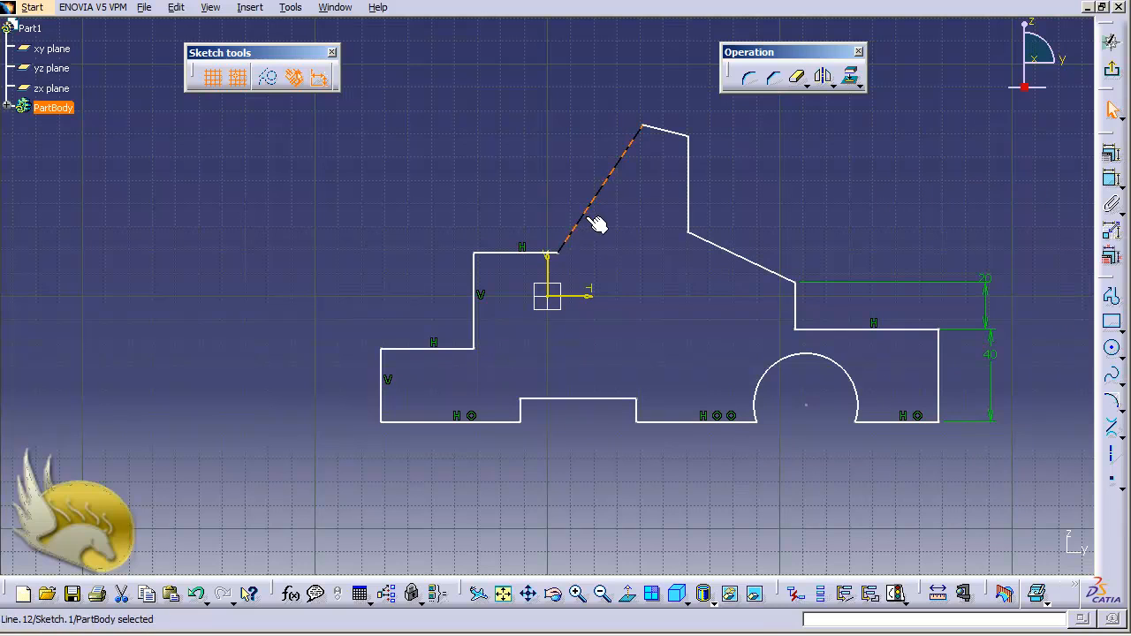
ctrl+click(693, 196)
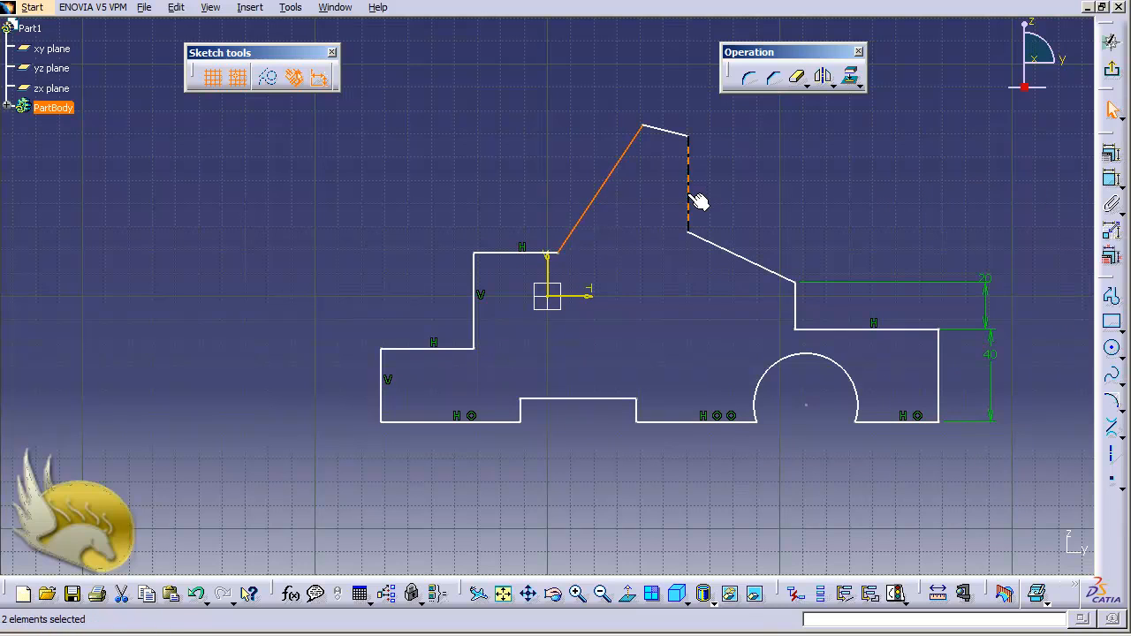
ctrl+click(794, 316)
ctrl+click(940, 378)
click(1110, 154)
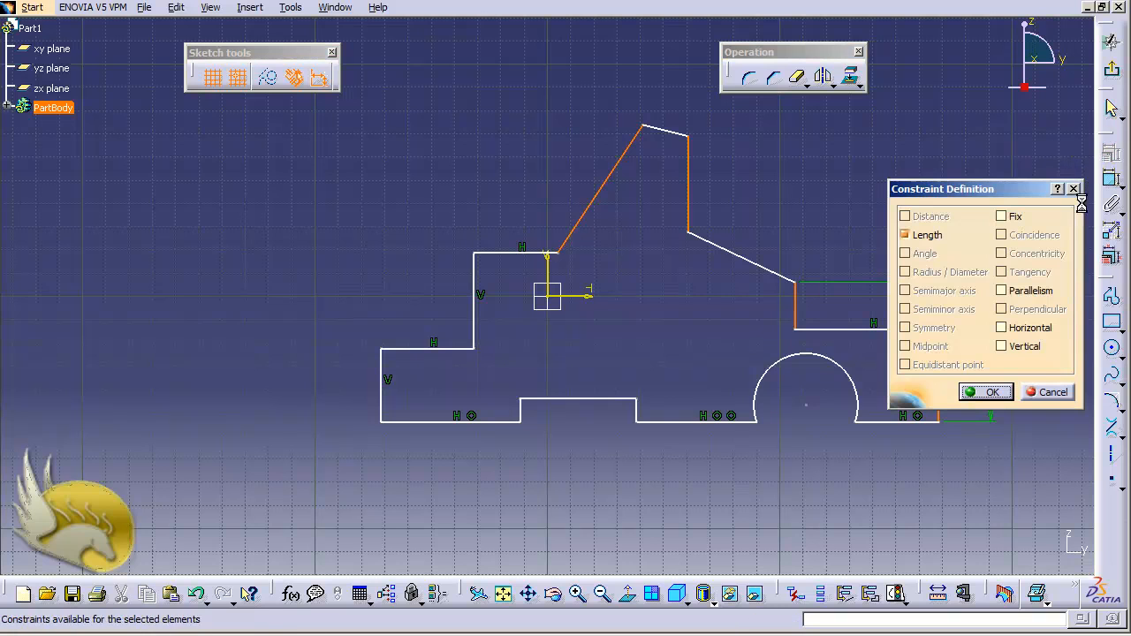
click(1028, 348)
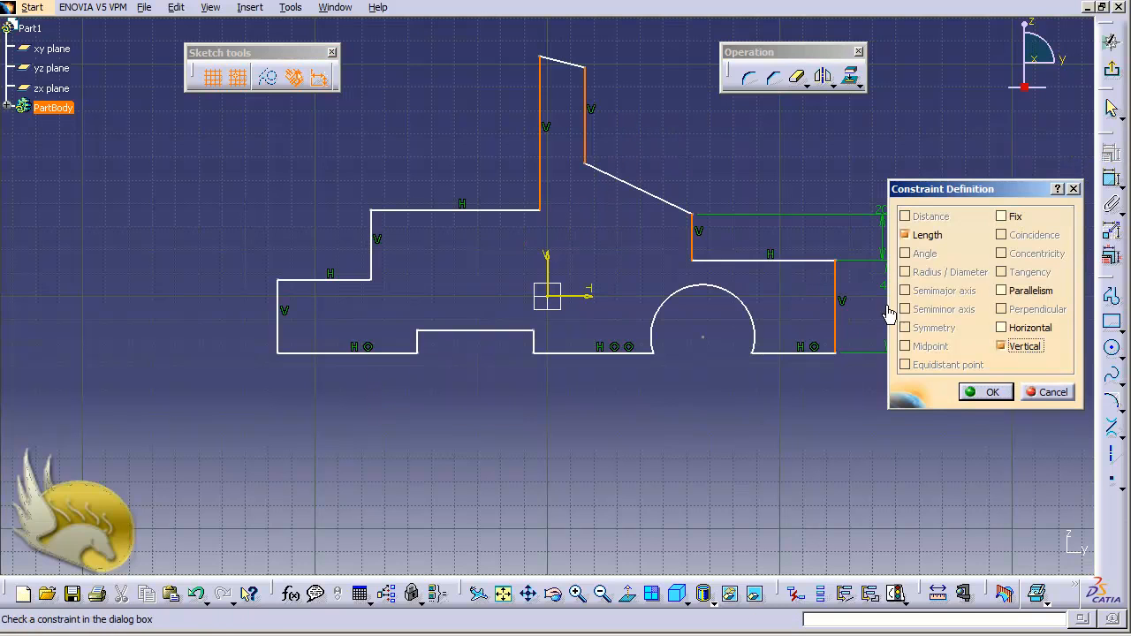
click(983, 393)
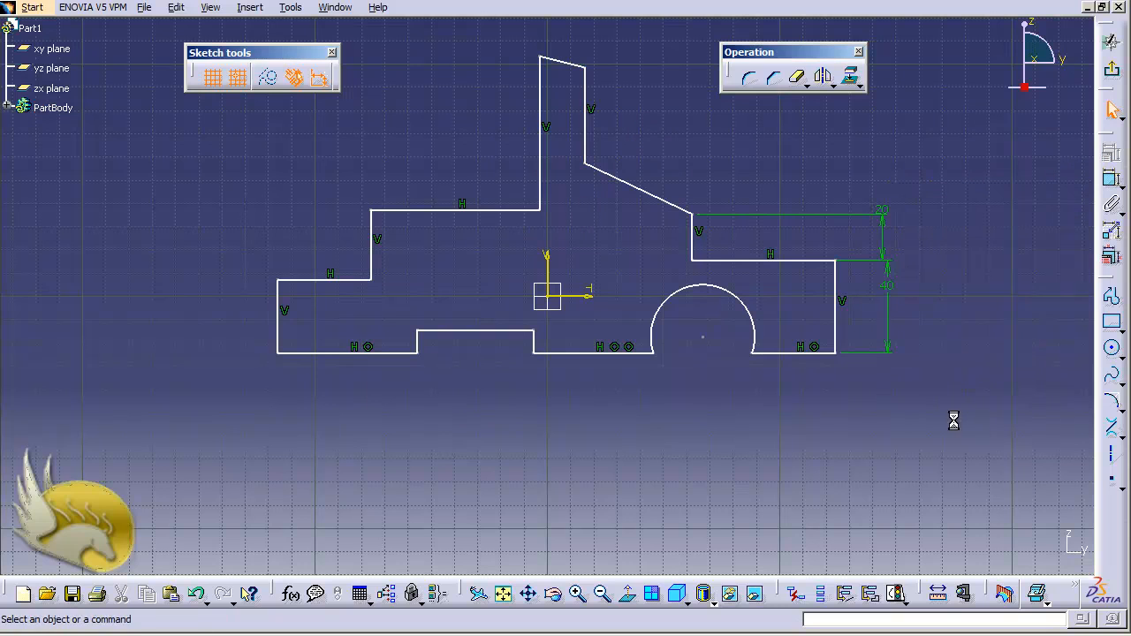
Step: Apply a Horizontal constraint together to the upper block's top line, the sloped line to its right and the rectangular notch's top line
click(654, 194)
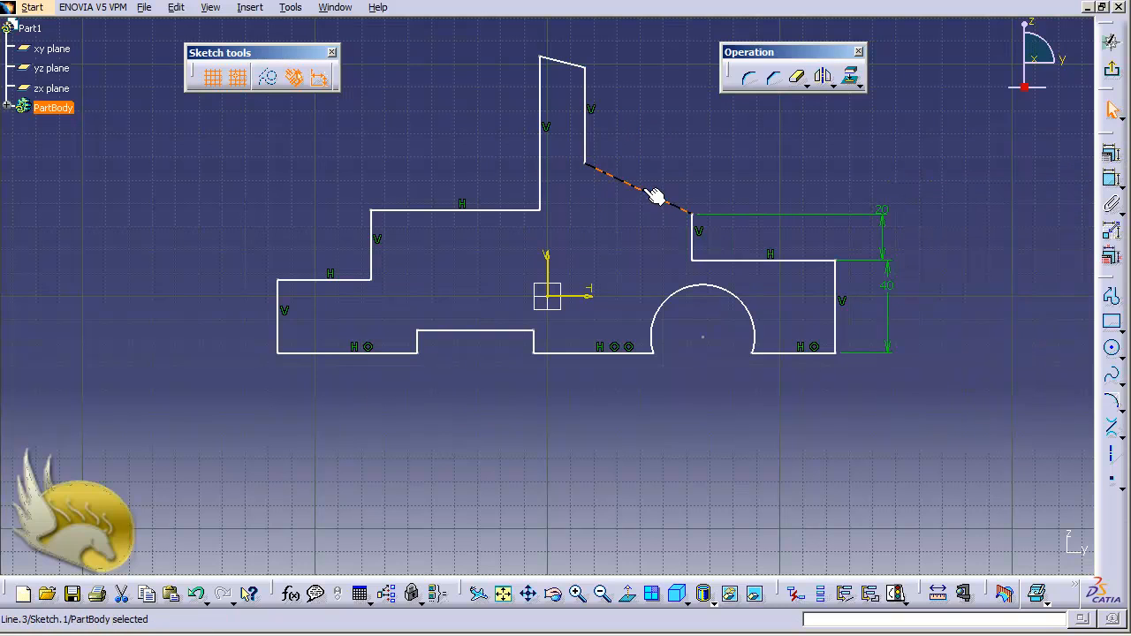
ctrl+click(570, 61)
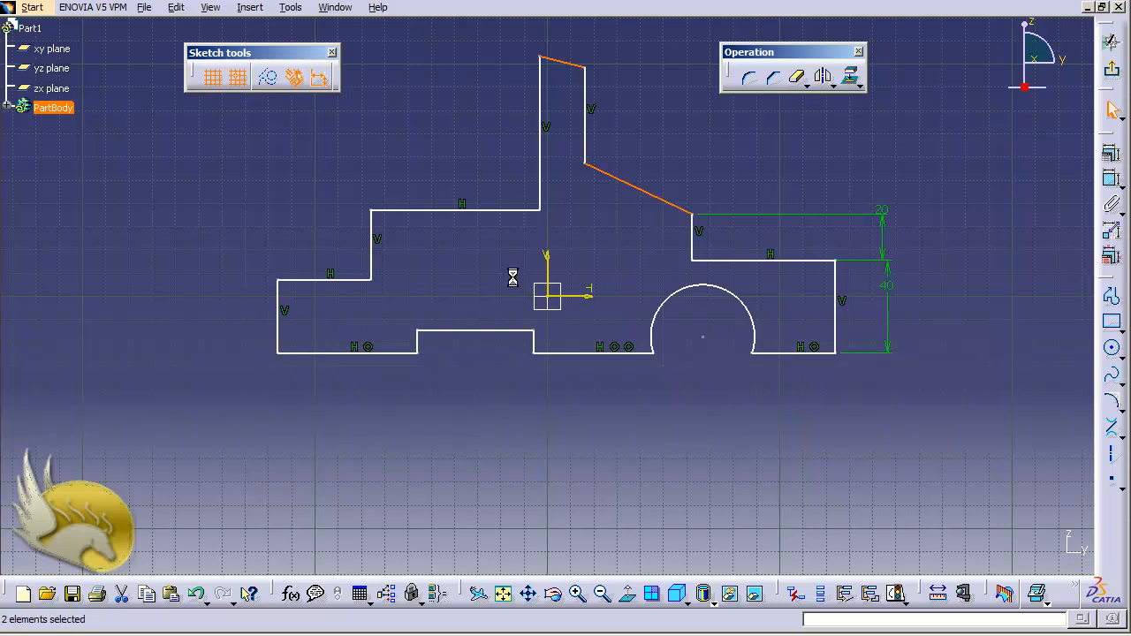
ctrl+click(499, 331)
click(1112, 154)
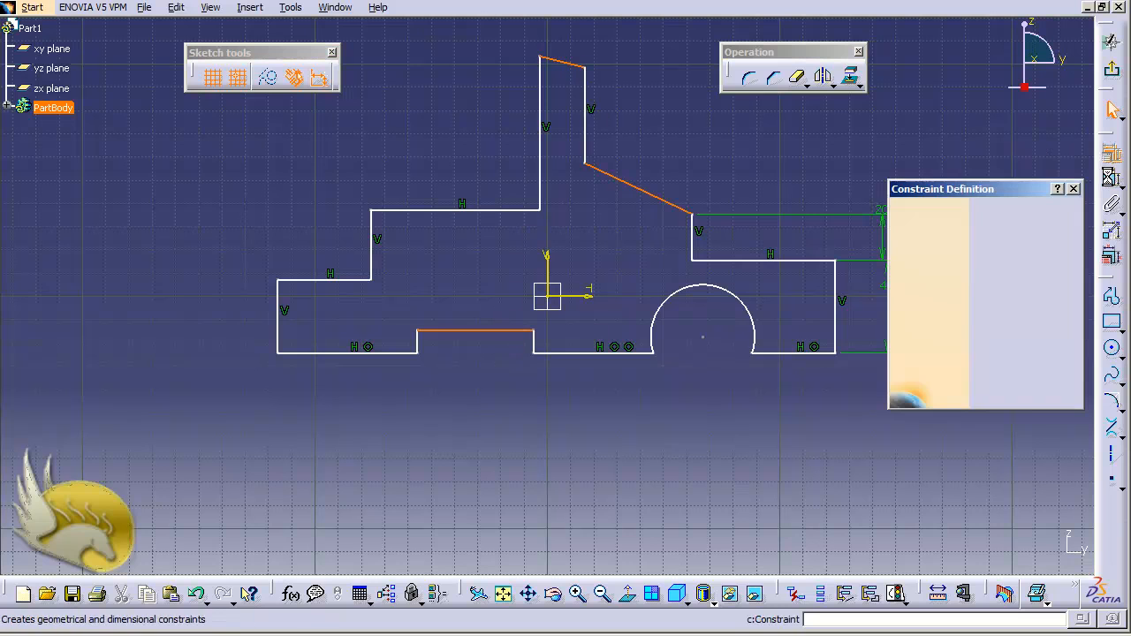
click(1037, 328)
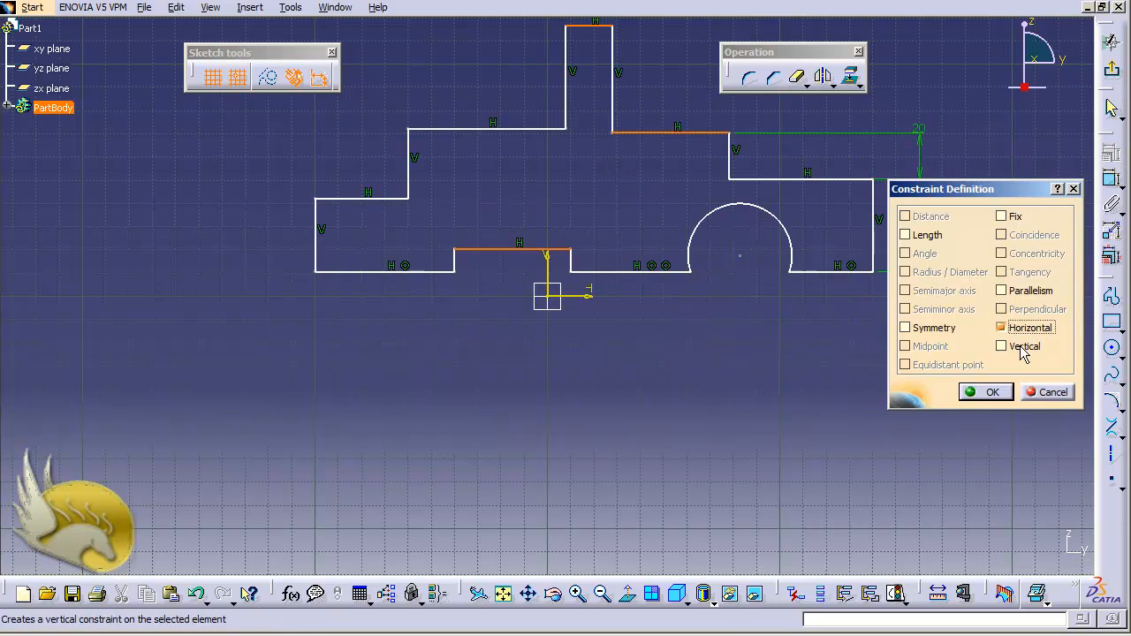
click(986, 393)
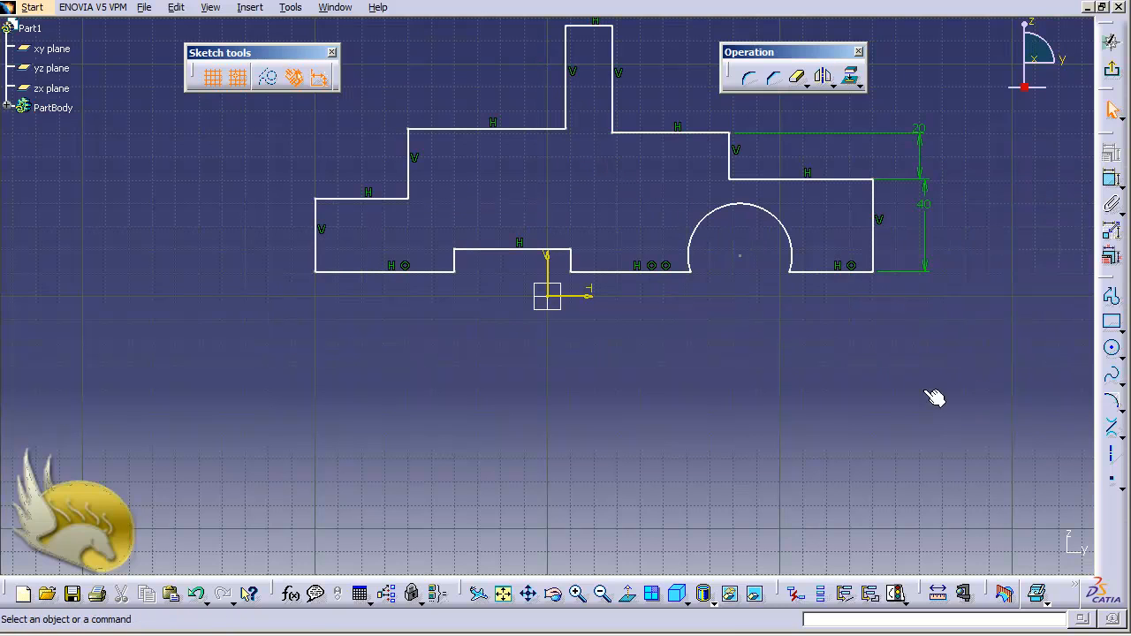
Step: Apply a Vertical constraint to both short side lines of the rectangular notch in the bottom edge
click(455, 264)
ctrl+click(571, 261)
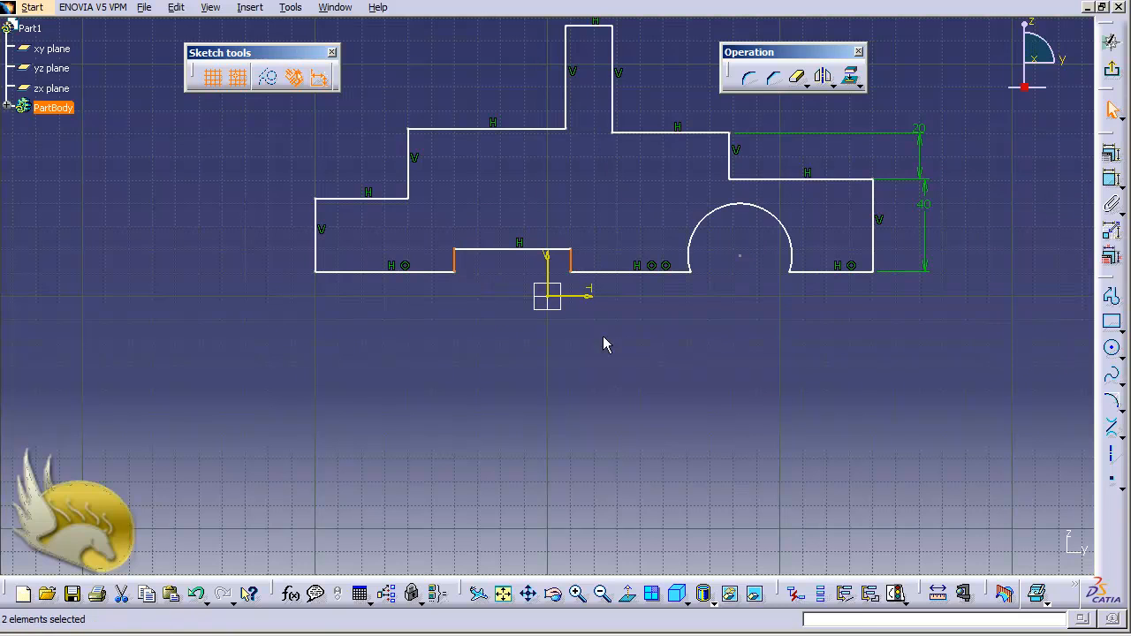
click(1112, 152)
click(1002, 345)
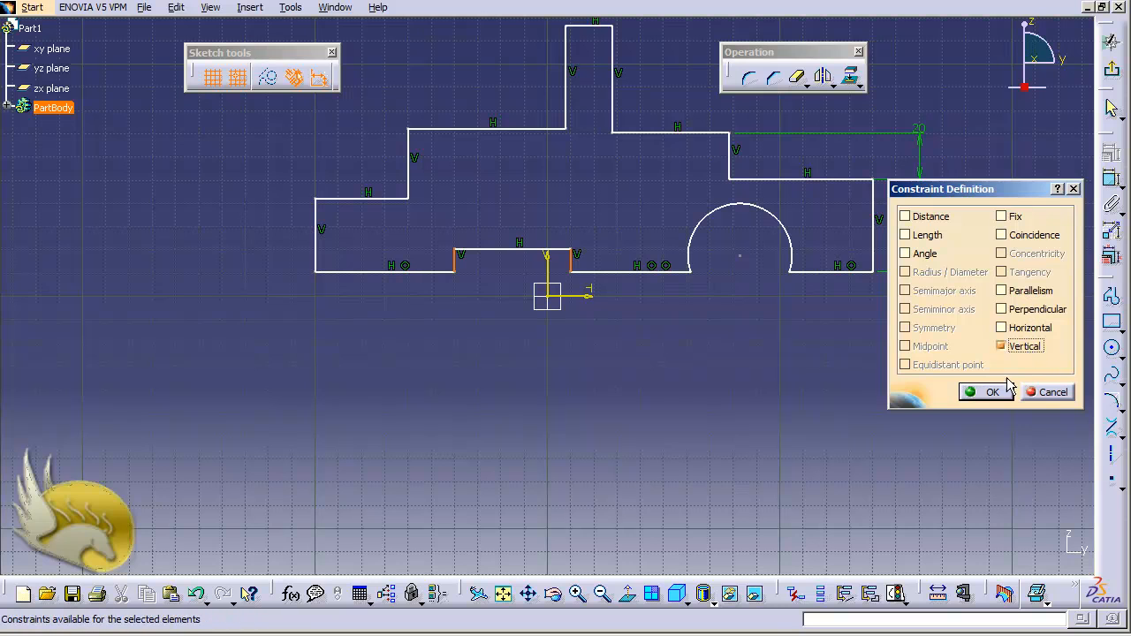
click(988, 391)
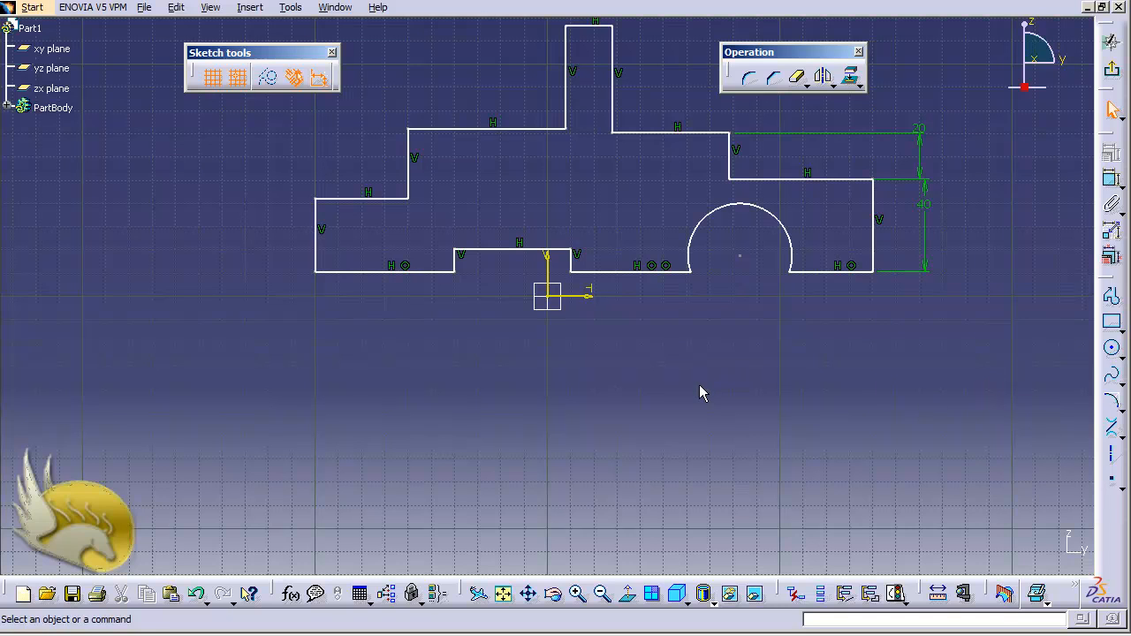
Step: Apply a Symmetry constraint to the two vertical lines of the outer upper steps, left and right, about the sketch's vertical axis
click(412, 176)
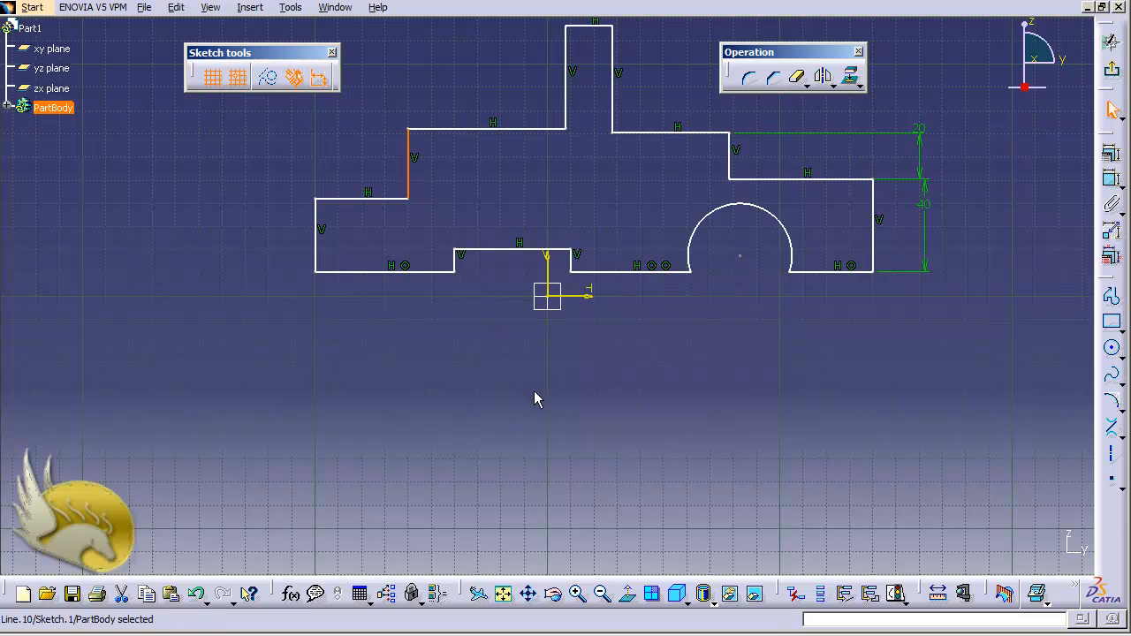
ctrl+click(730, 165)
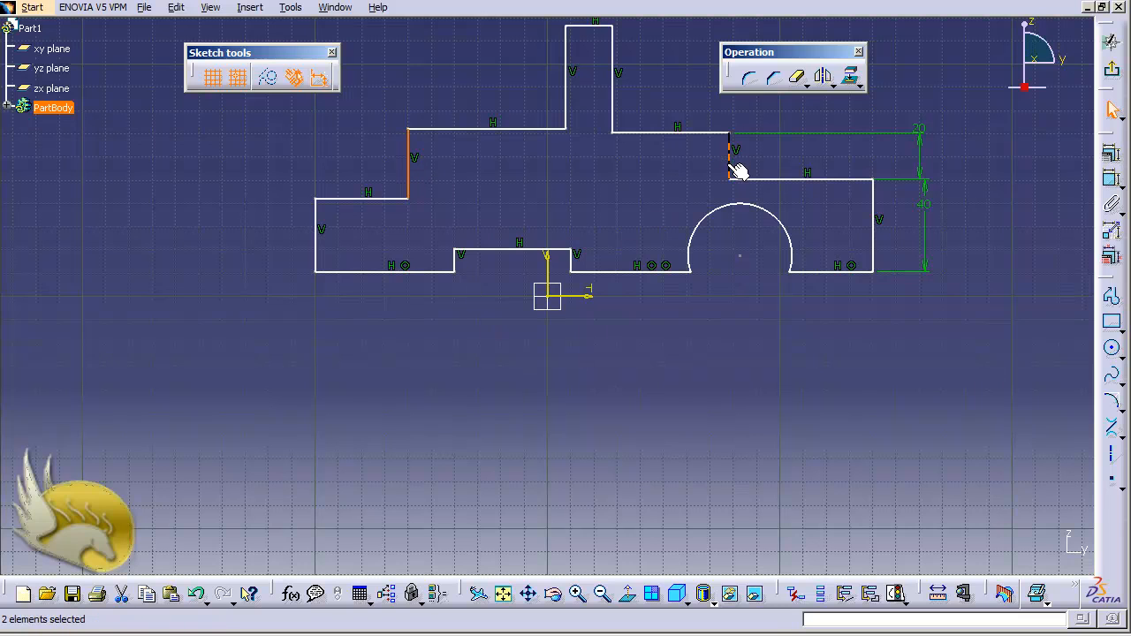
ctrl+click(548, 265)
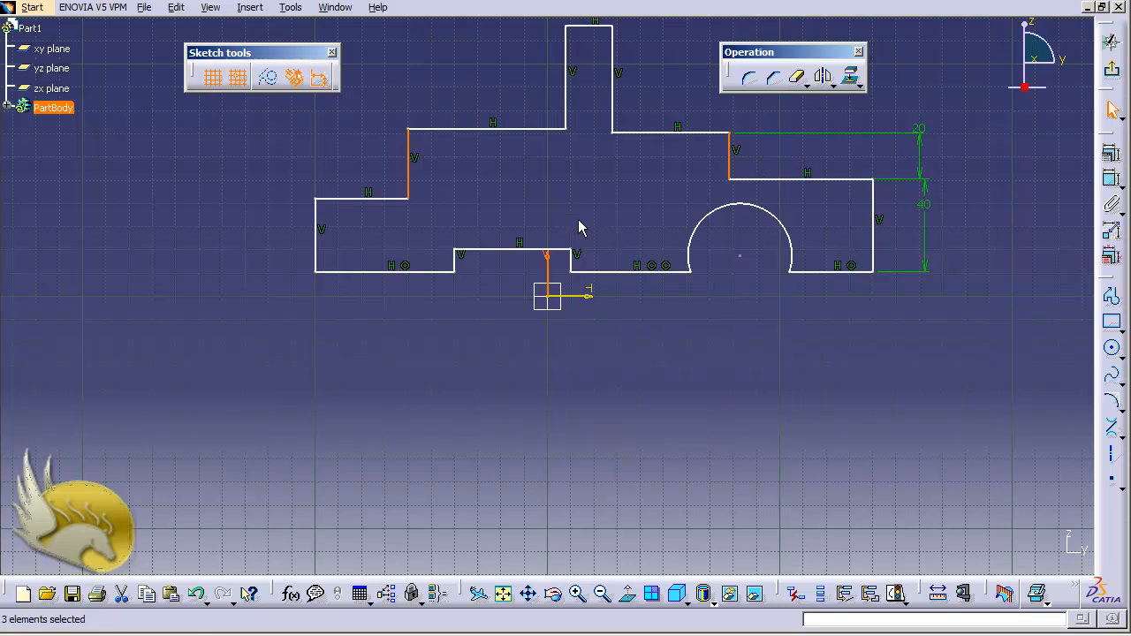
ctrl+click(560, 267)
click(1115, 161)
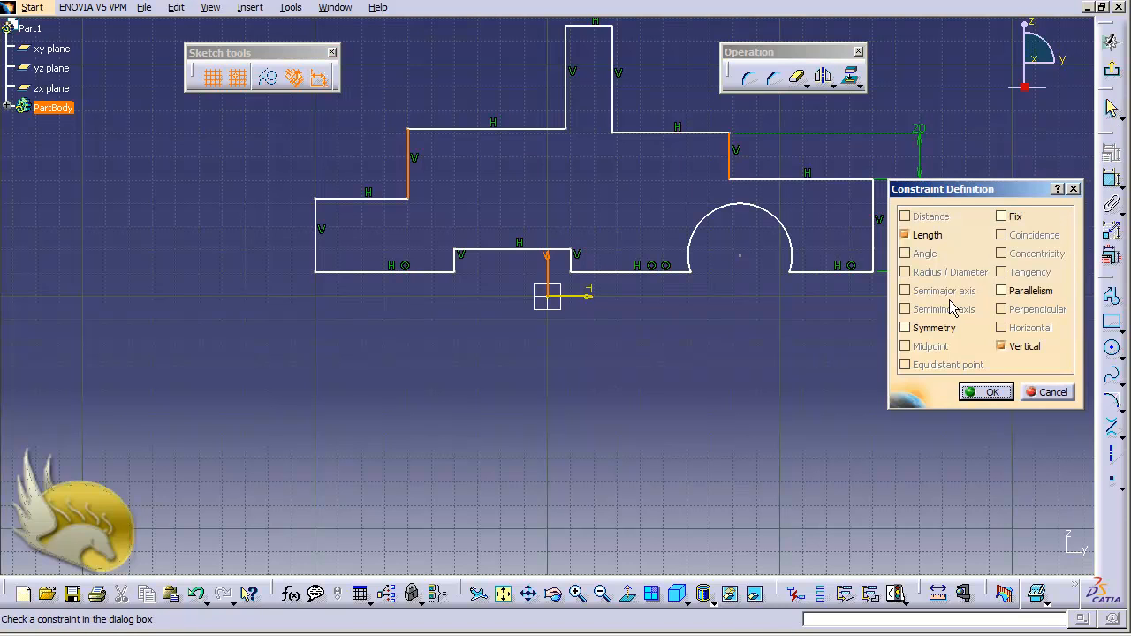
click(905, 328)
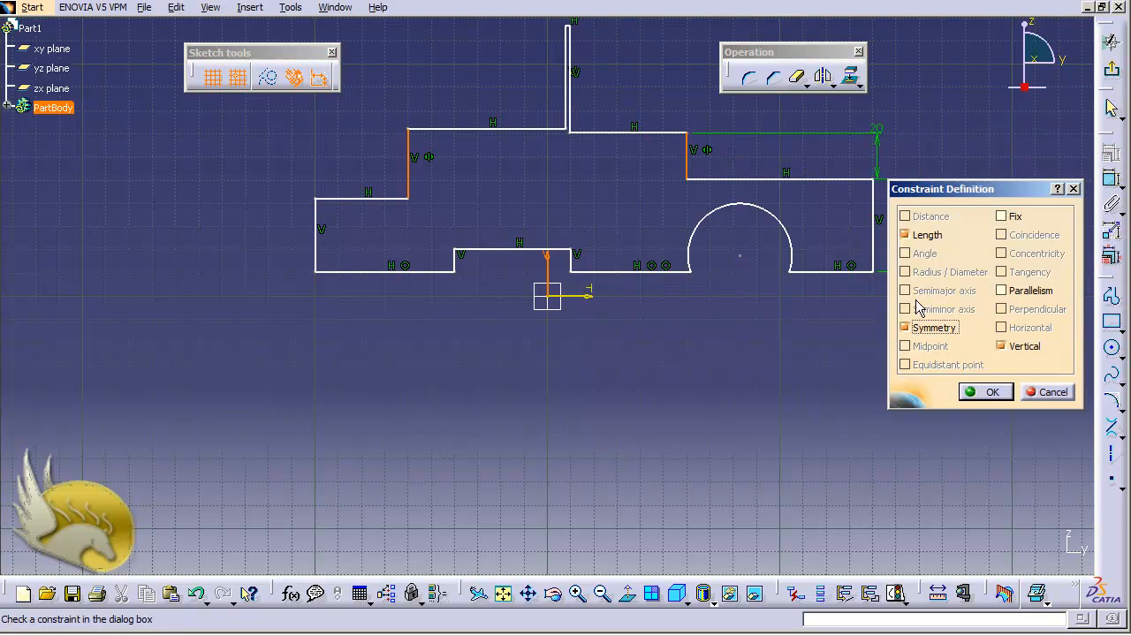
click(973, 397)
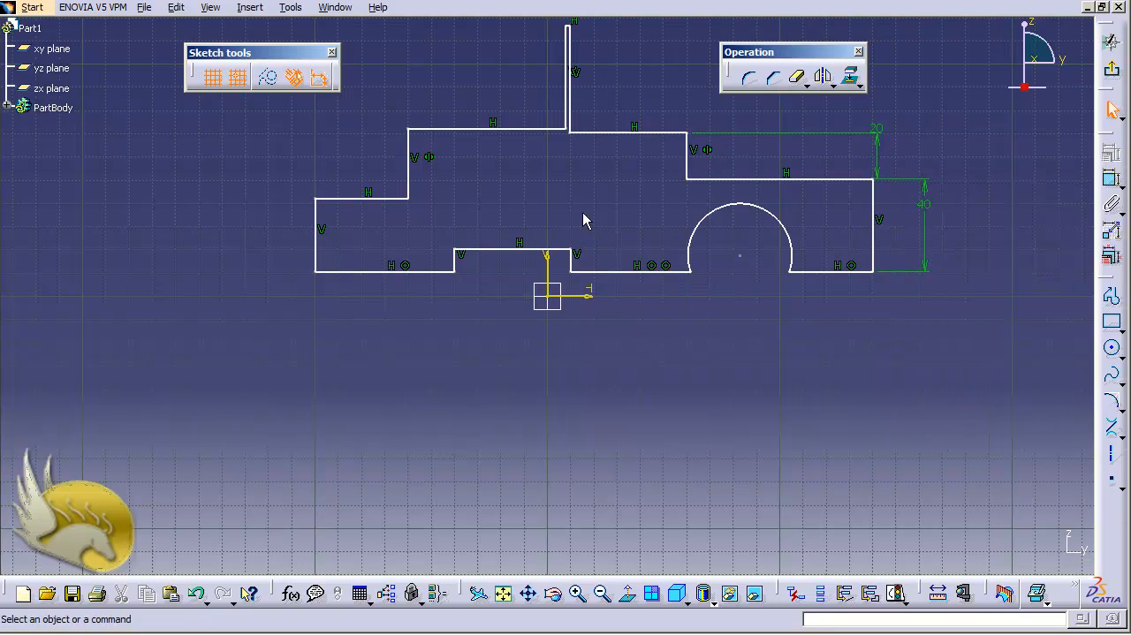
Step: Widen the narrow upper block leftward across the vertical axis and make its two sides equidistant from the origin with an Equidistant point constraint
click(570, 112)
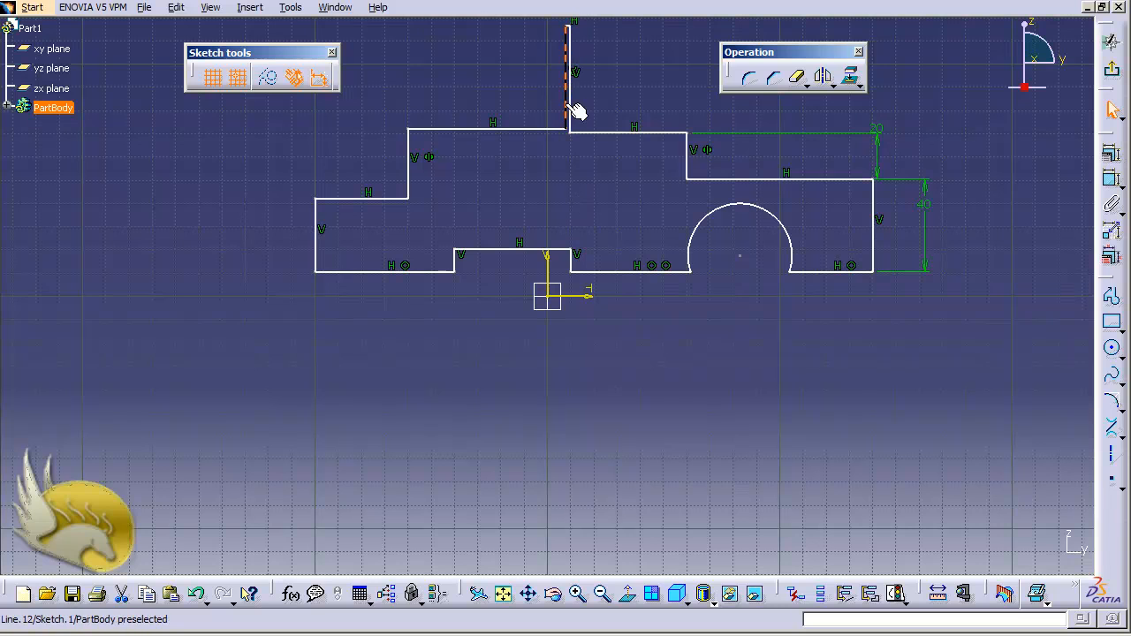
drag(571, 110, 521, 106)
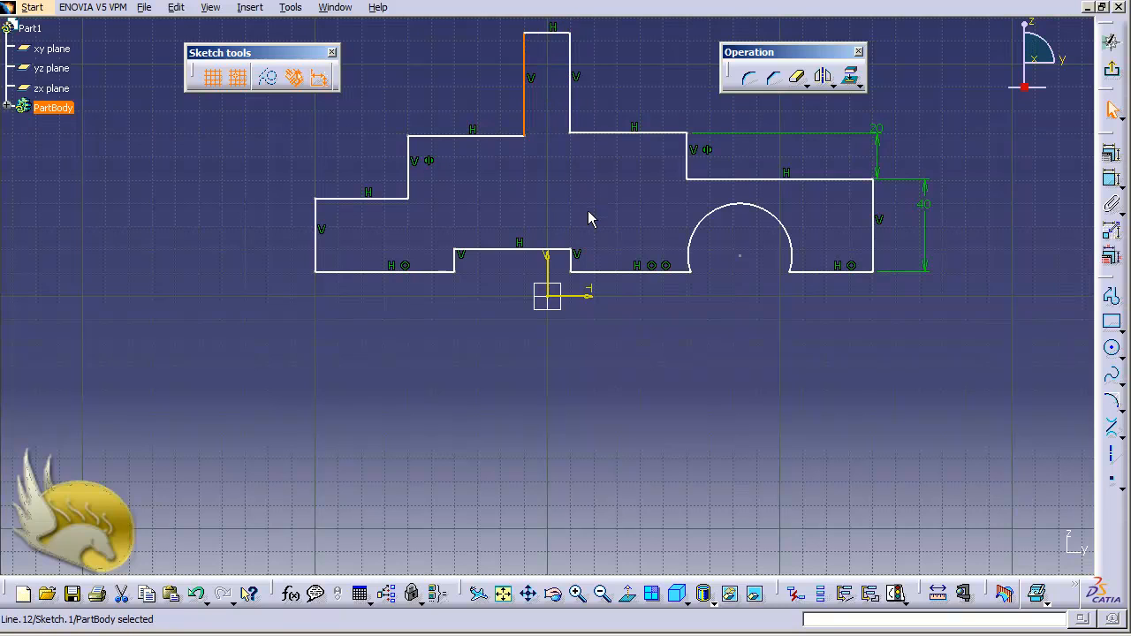
ctrl+click(571, 113)
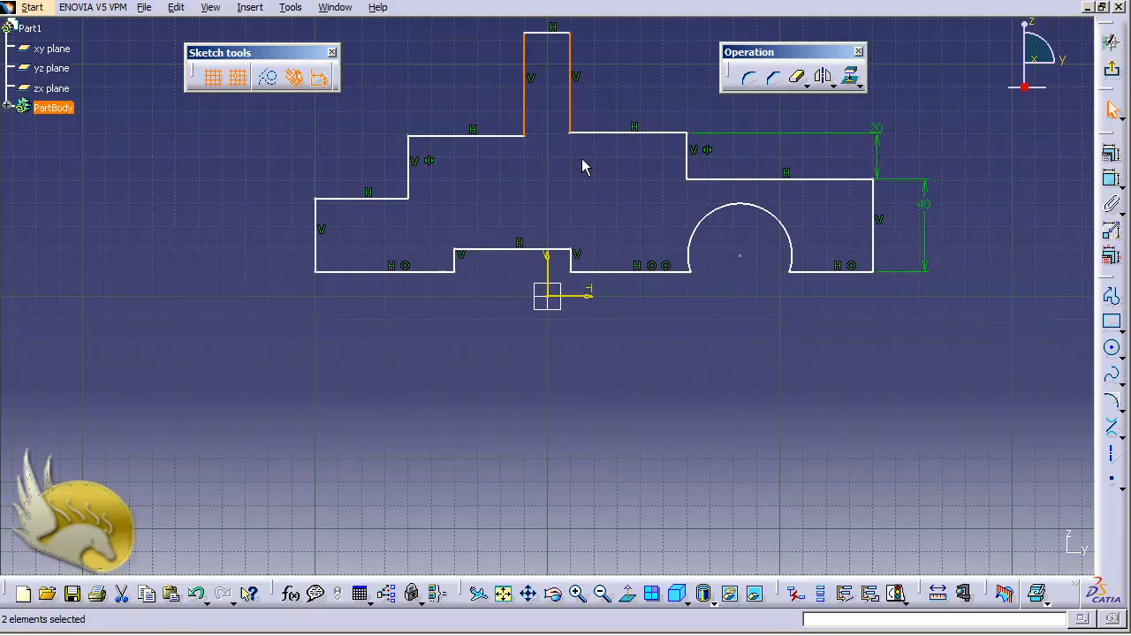
click(548, 300)
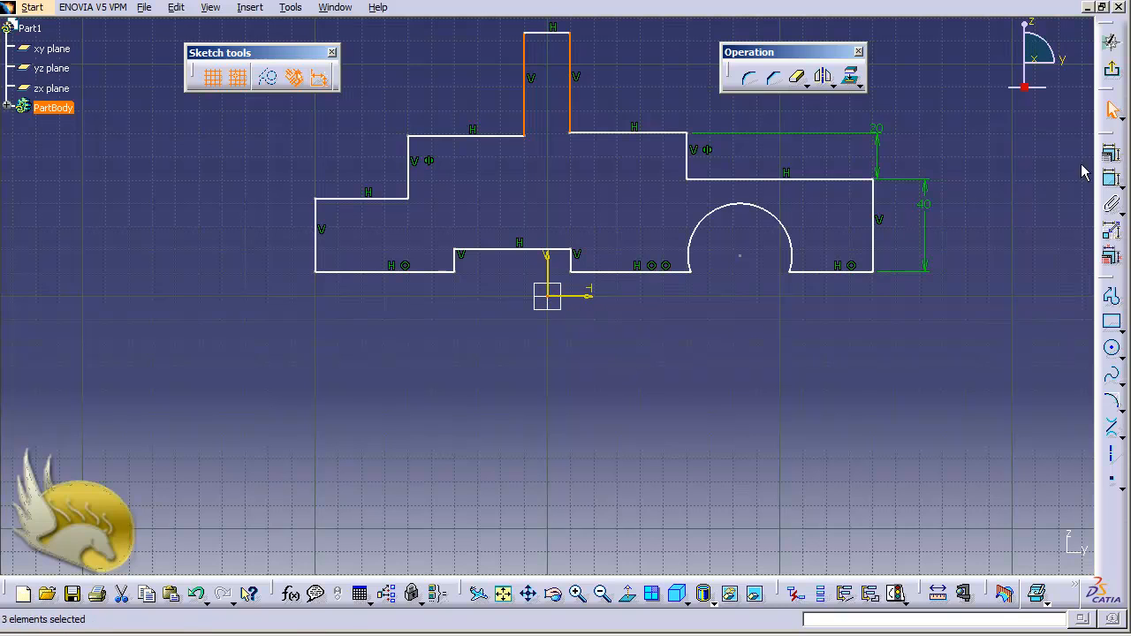
click(1110, 153)
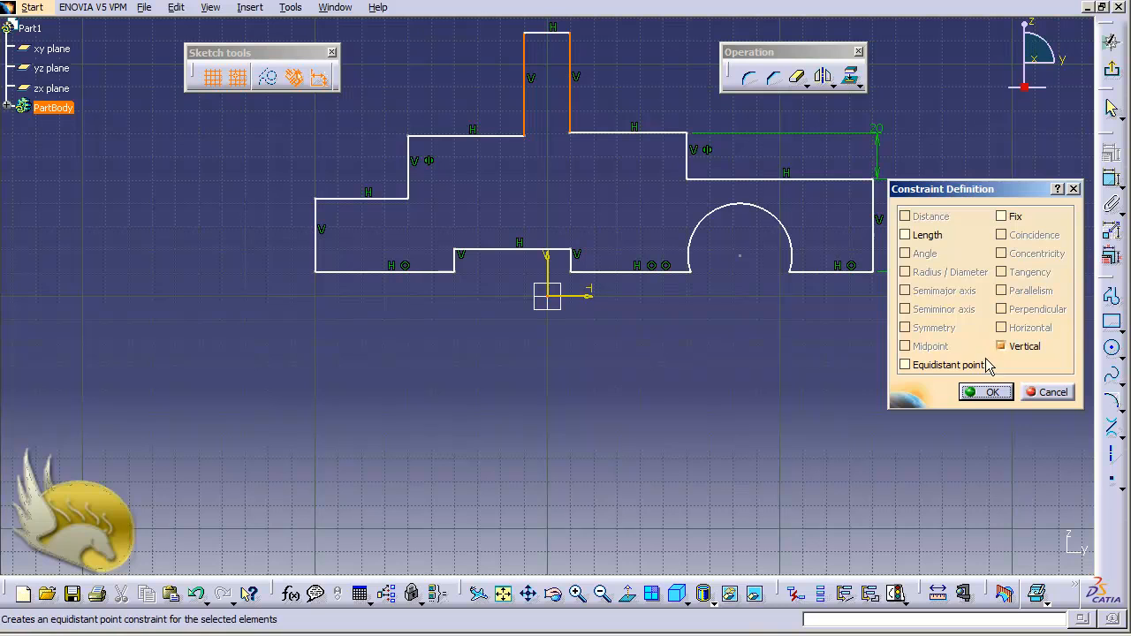
click(910, 367)
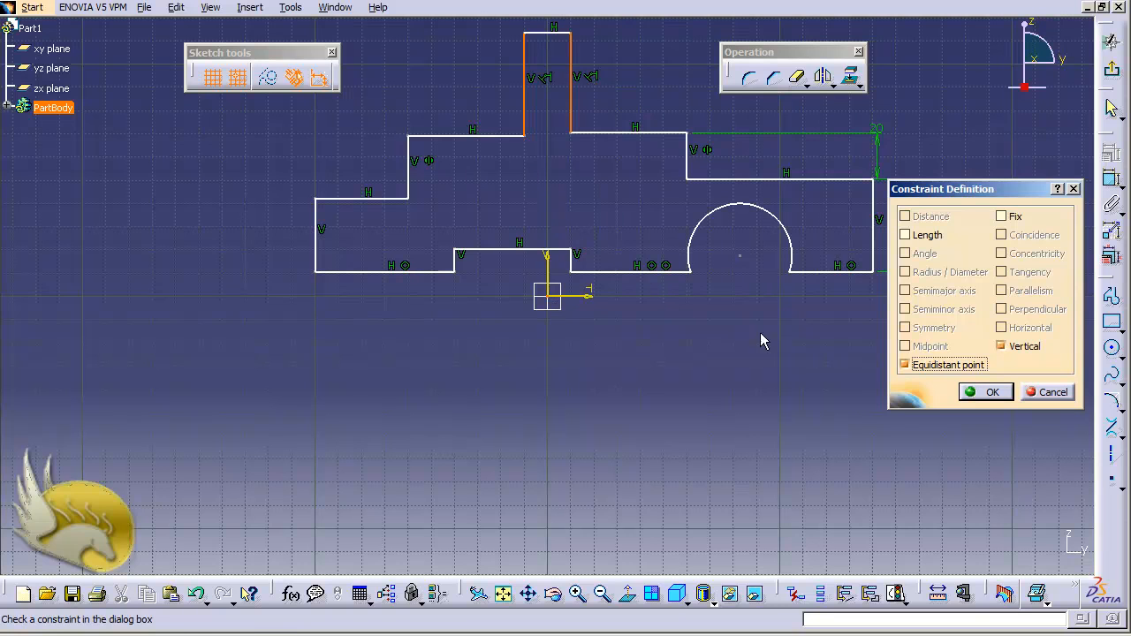
click(987, 391)
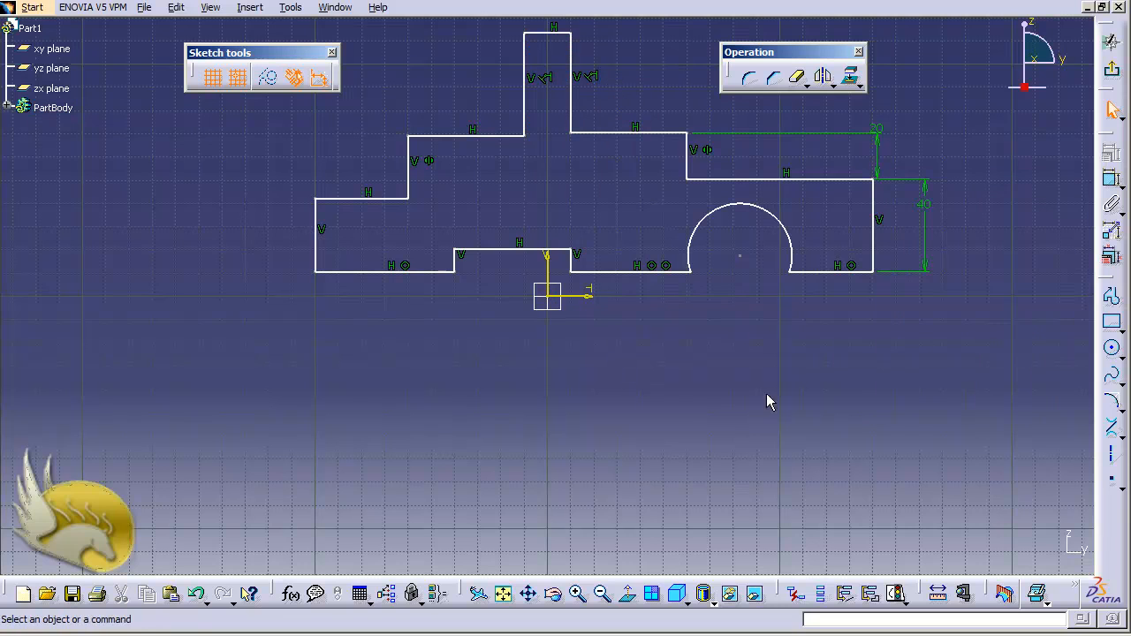
Step: Dimension the width of the upper block above its top line and set it to 40 mm
click(548, 33)
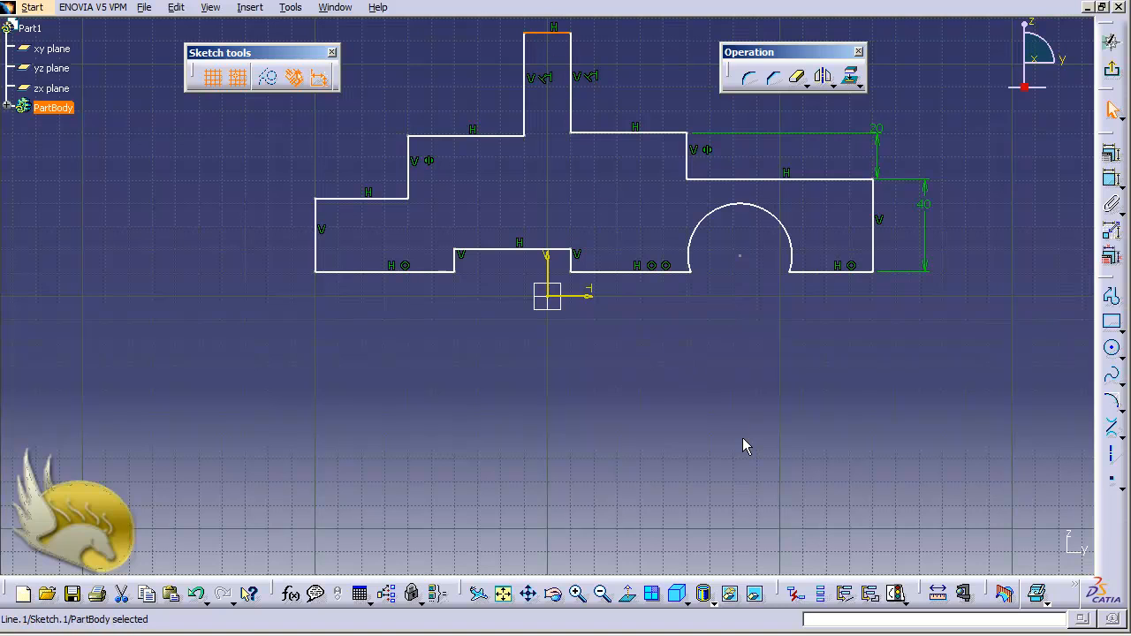
scroll(742, 437, up, 2)
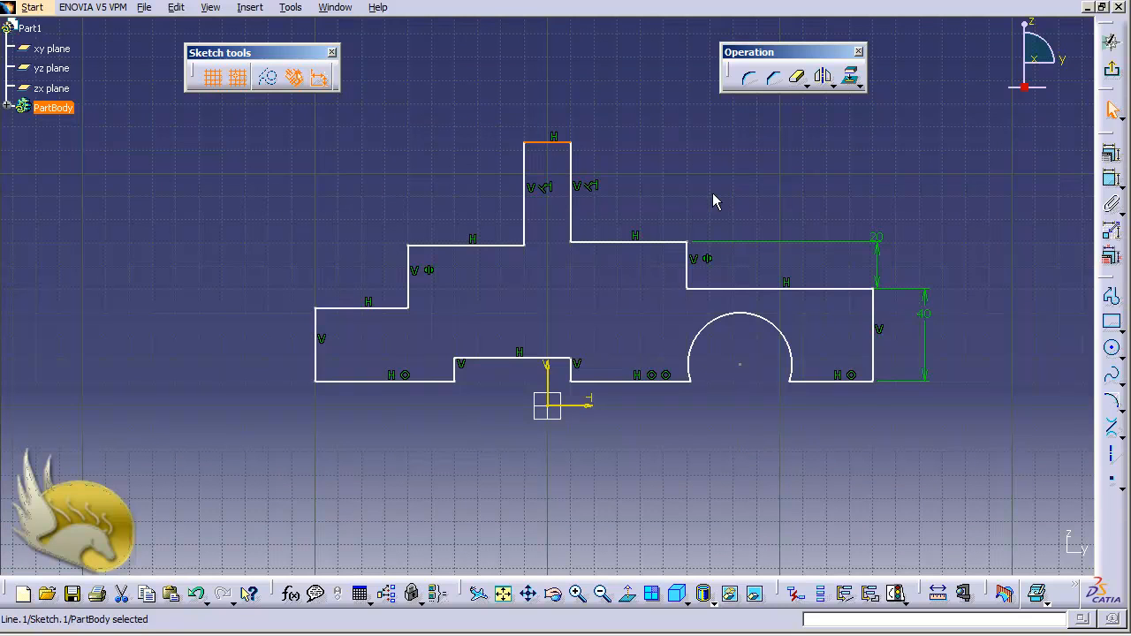
click(1112, 179)
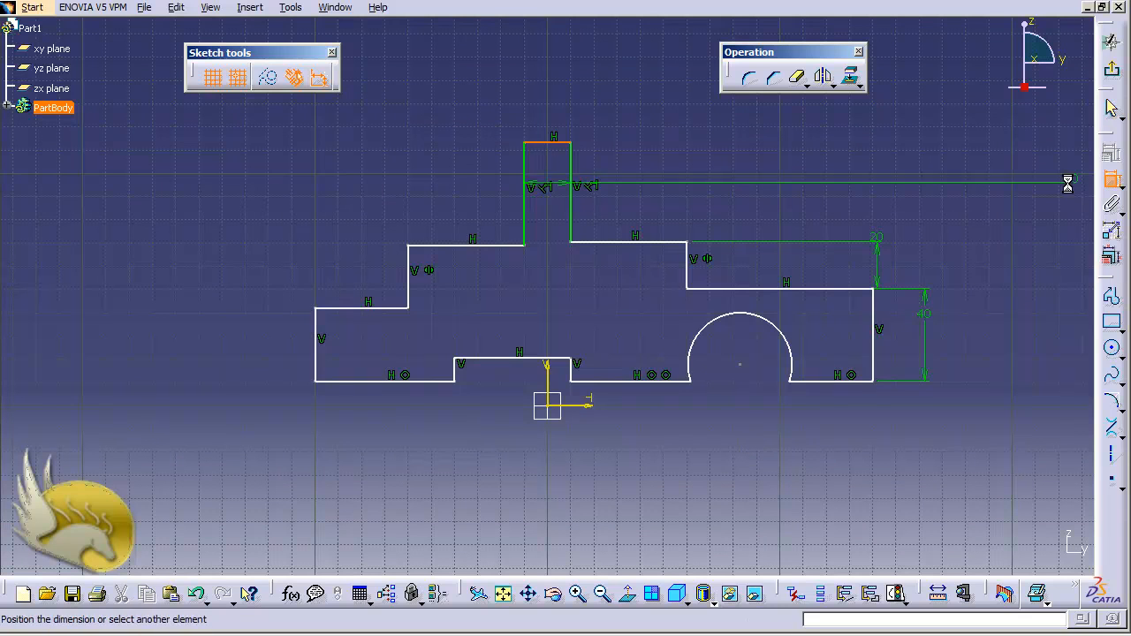
click(552, 106)
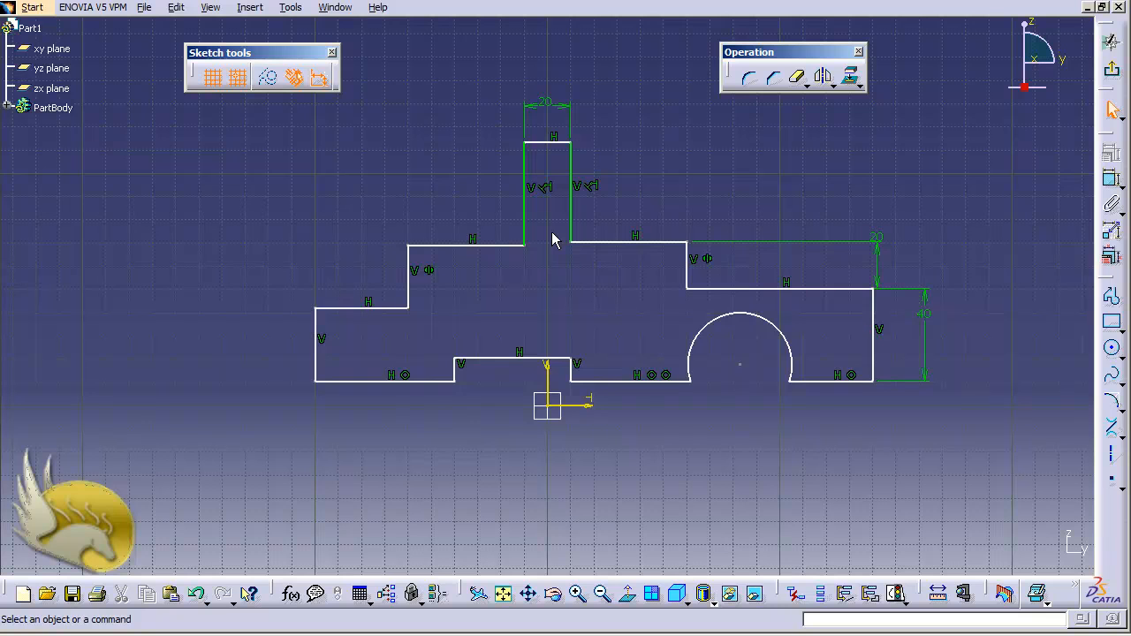
double_click(544, 111)
text(4)
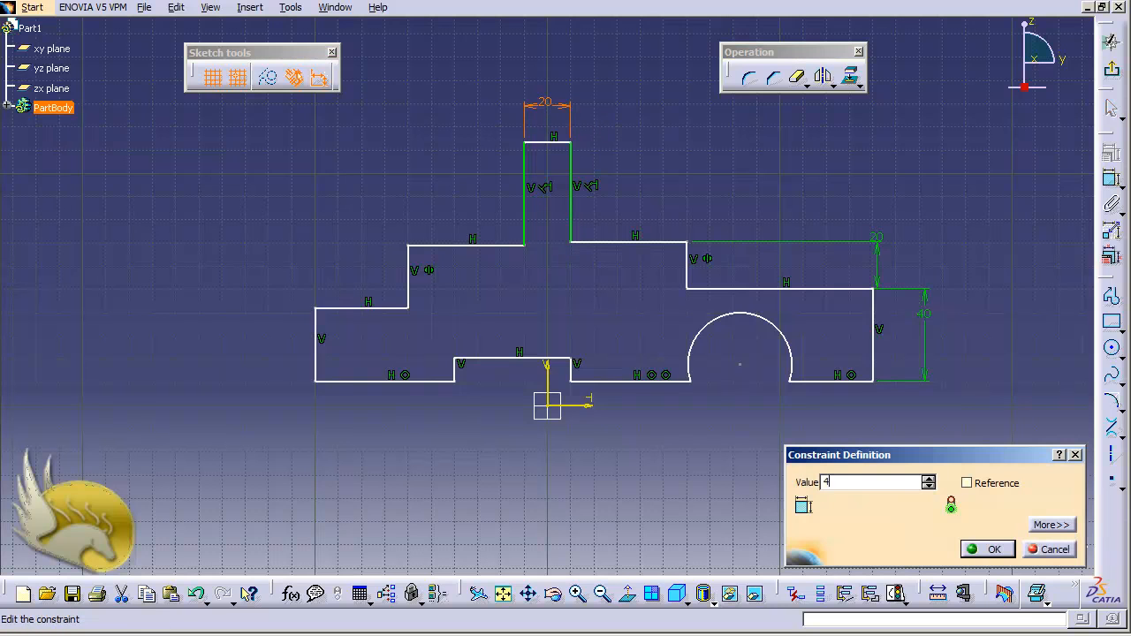
text(0mm)
key(Return)
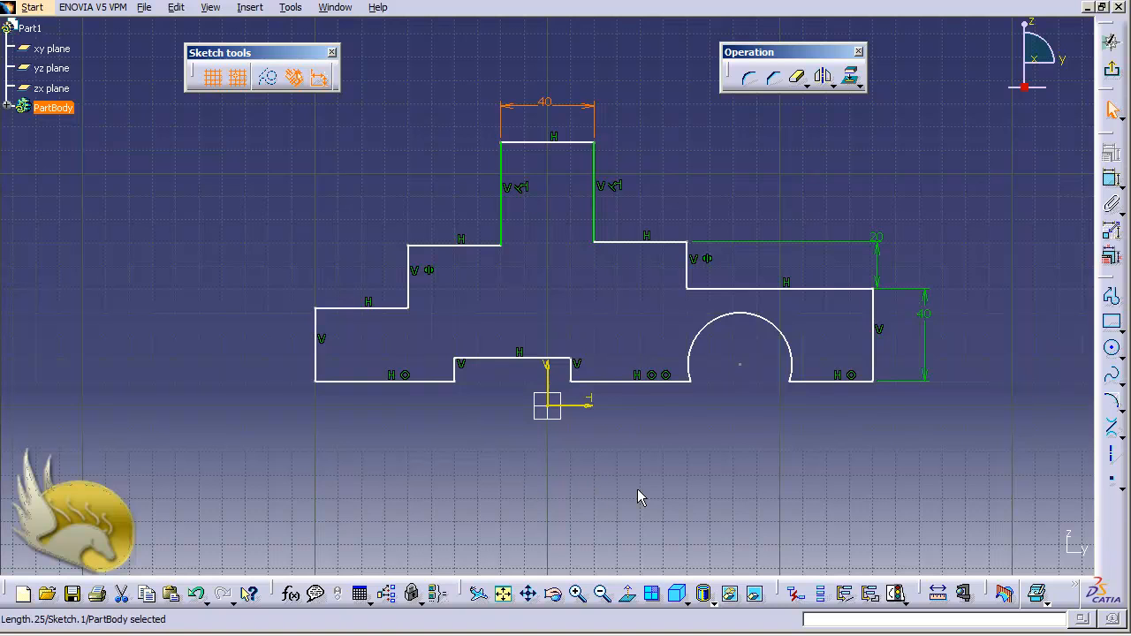
Step: Apply a Coincidence constraint between the arc's centre point and the sketch's horizontal axis
click(740, 365)
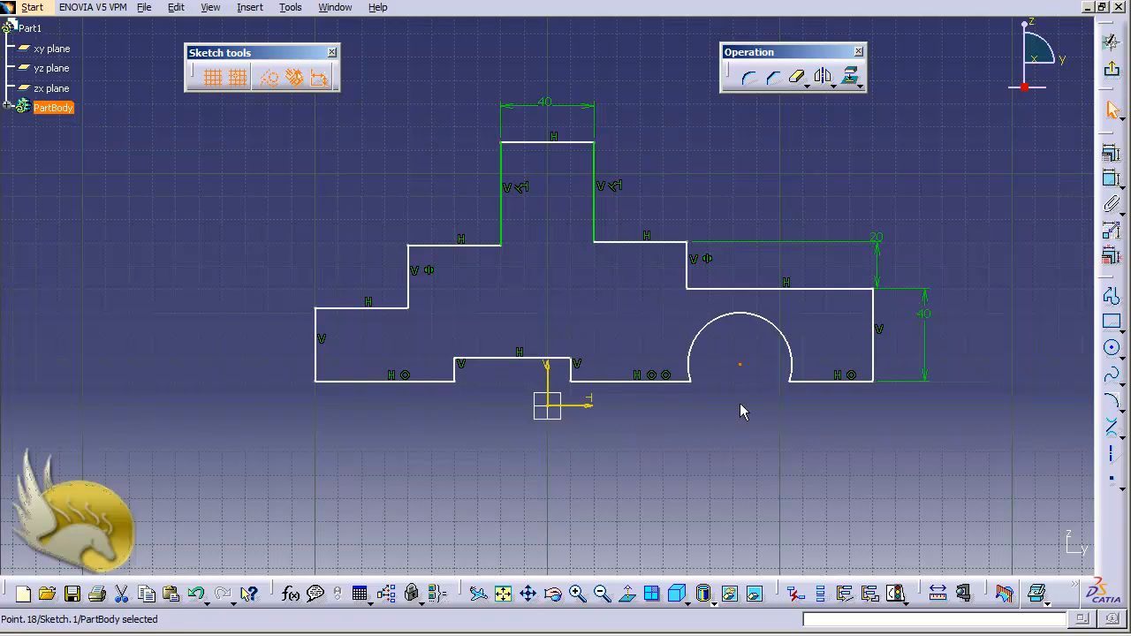
ctrl+click(587, 407)
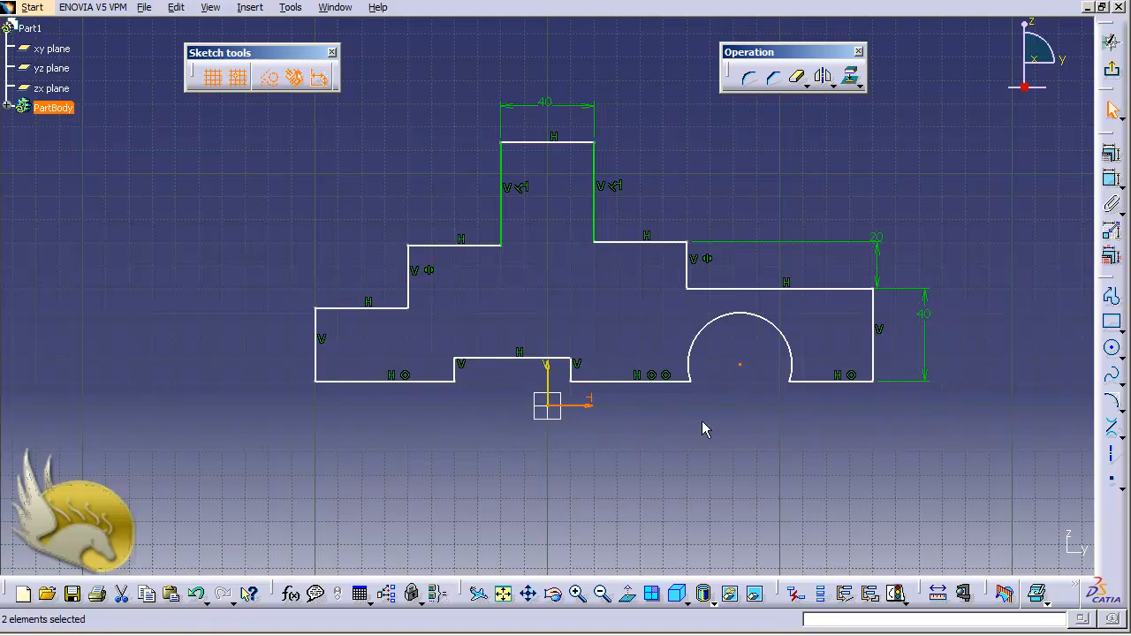
click(1111, 152)
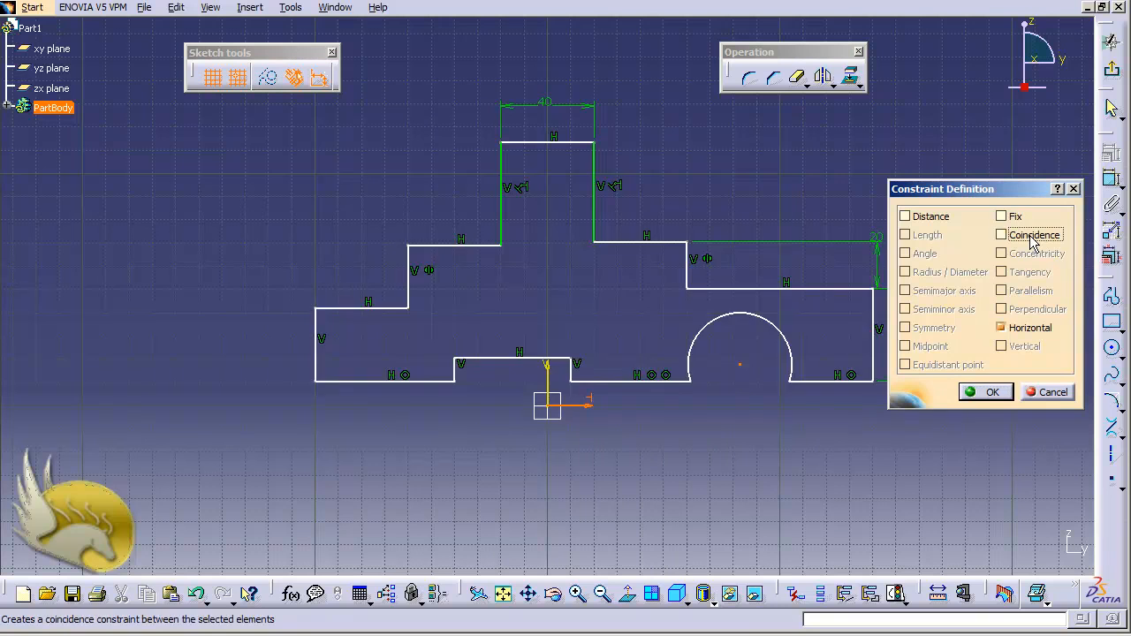
click(1031, 236)
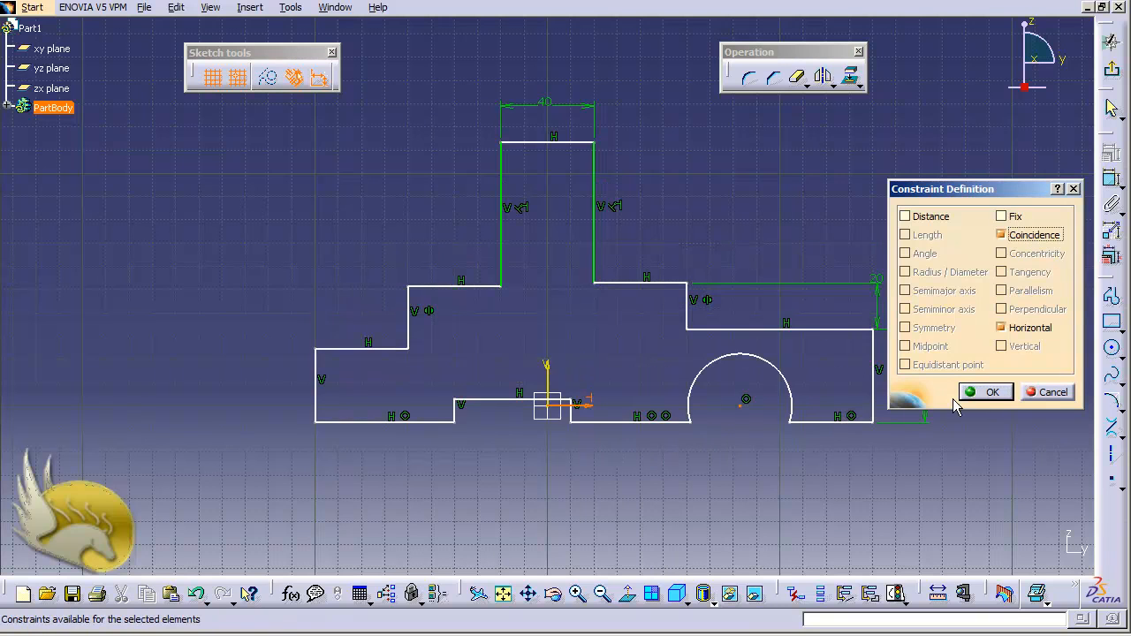
click(982, 391)
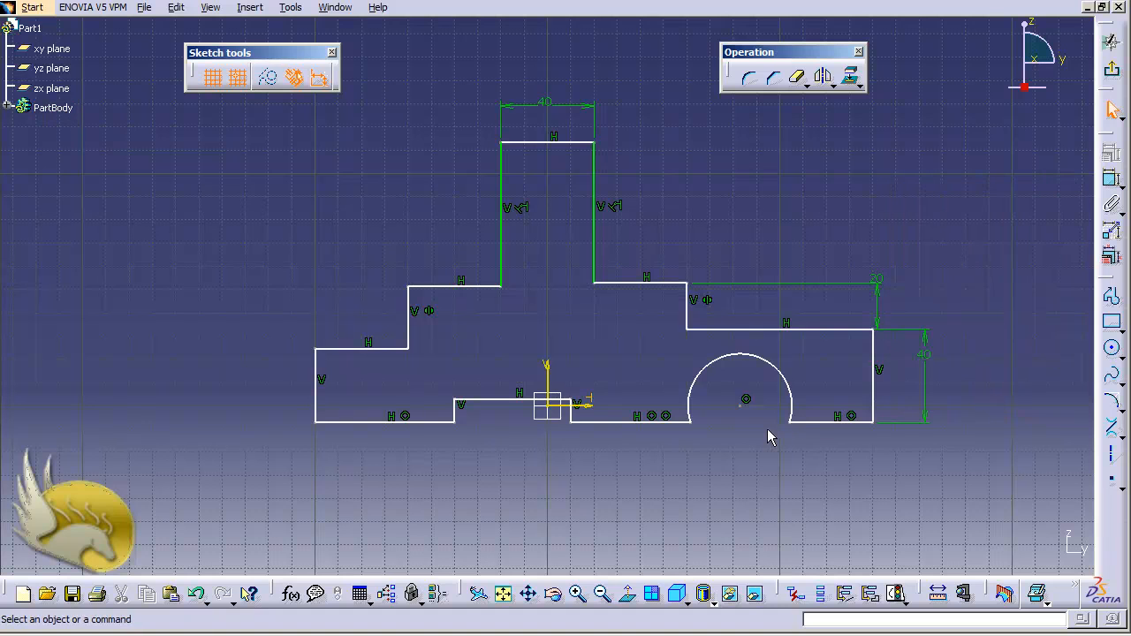
Step: Dimension the radius of the circular cutout in the bottom edge and set it to 20 mm
click(1110, 180)
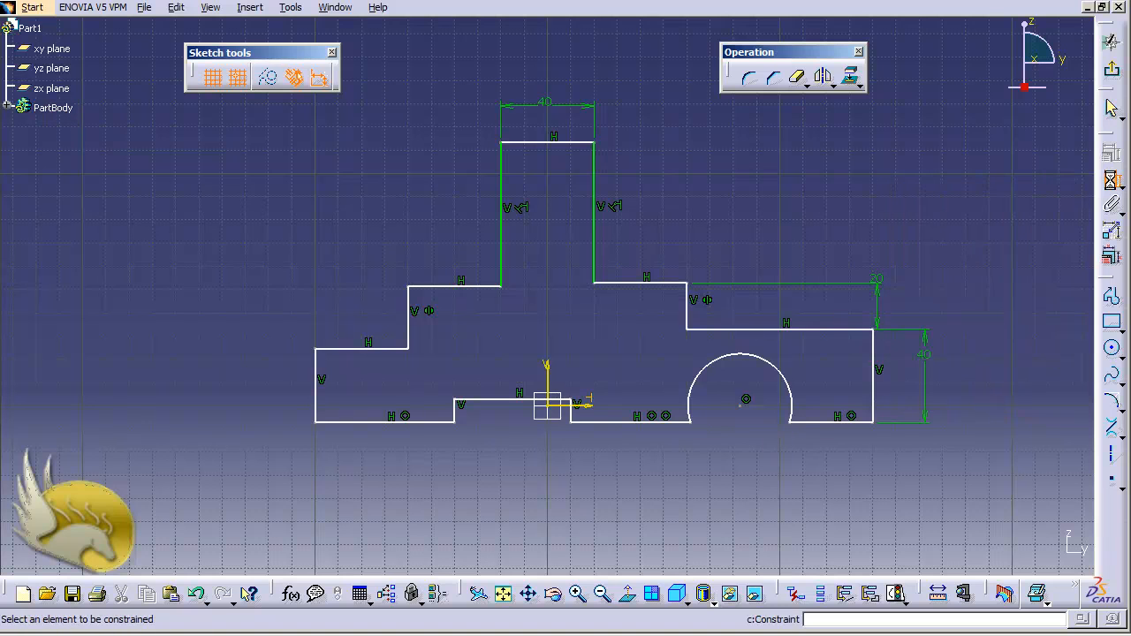
click(790, 387)
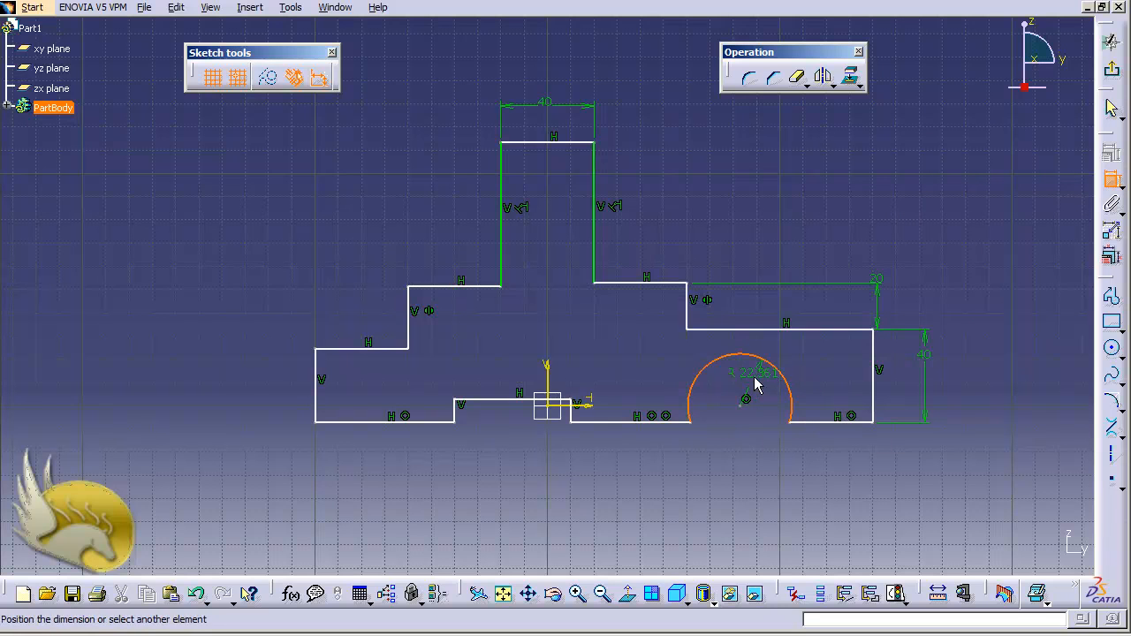
click(755, 385)
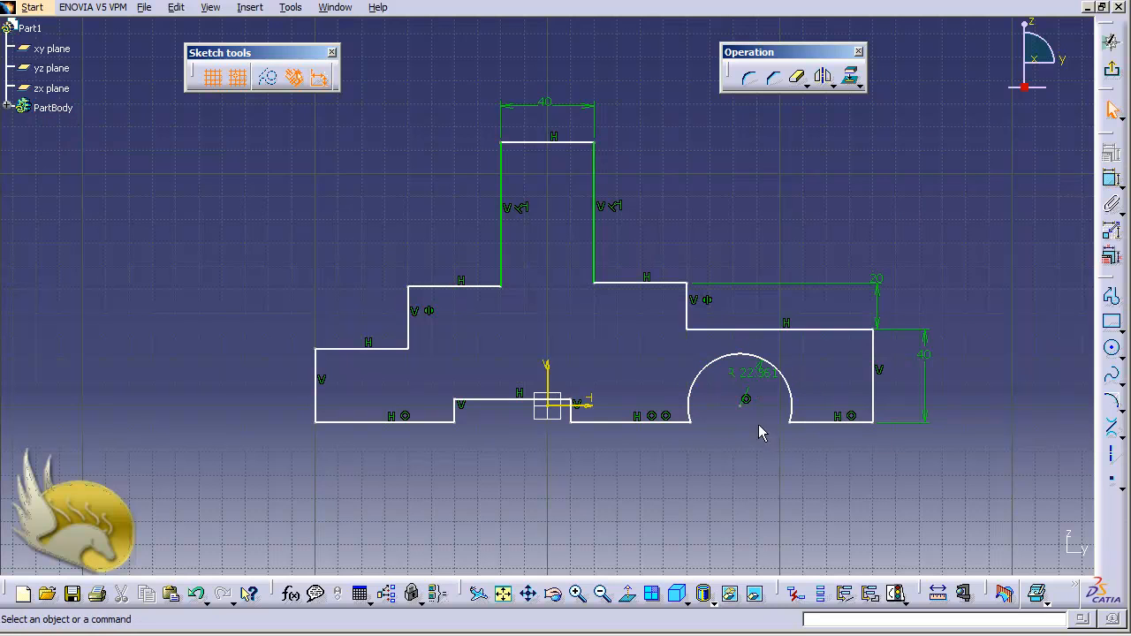
double_click(760, 376)
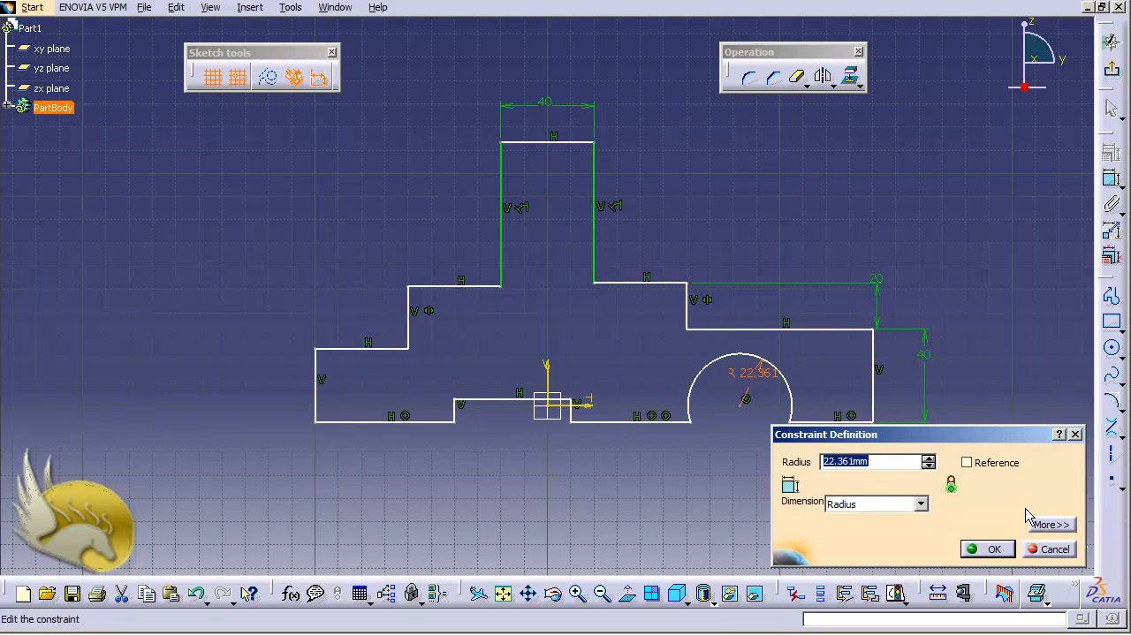
text(20)
key(Return)
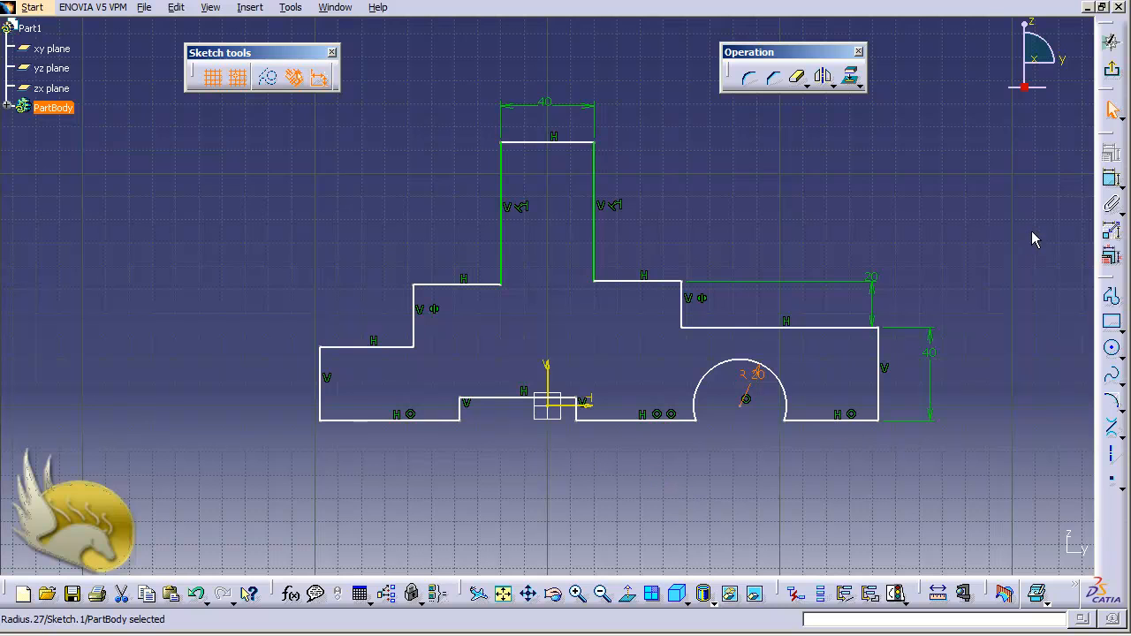
Step: Dimension the length of the rectangular notch's right side line, placing the dimension just outside the notch
click(1110, 179)
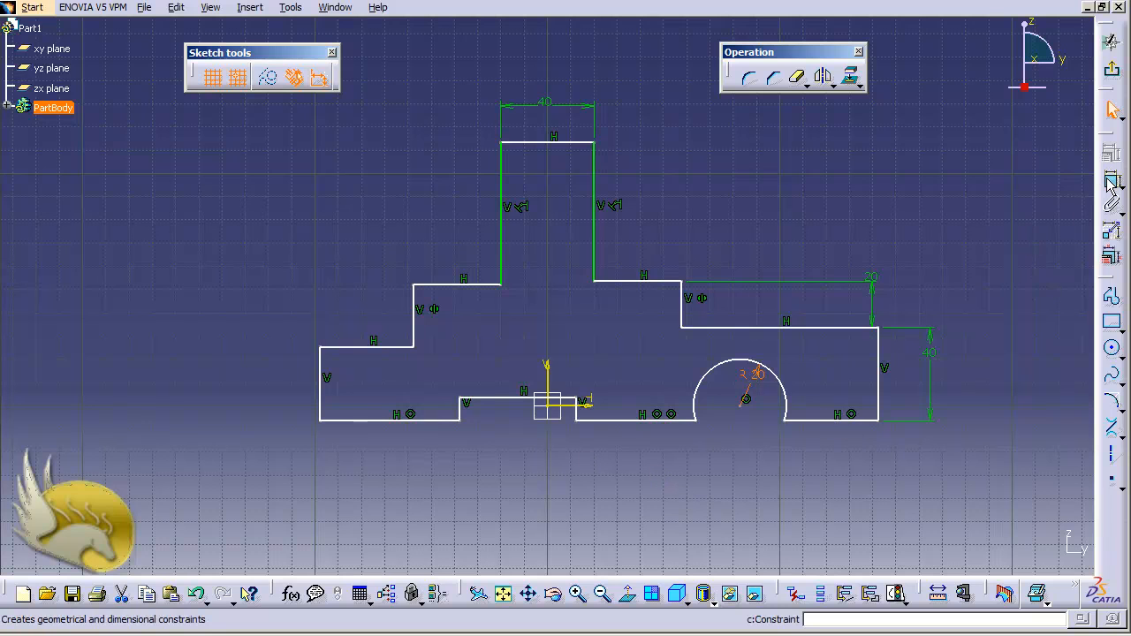
click(579, 413)
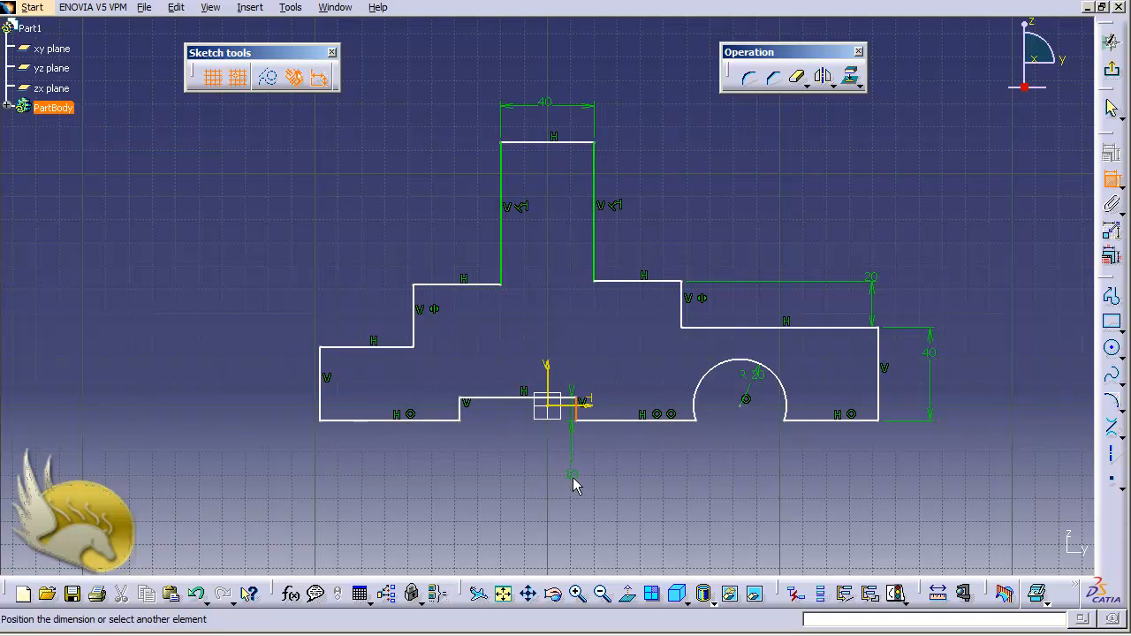
click(610, 417)
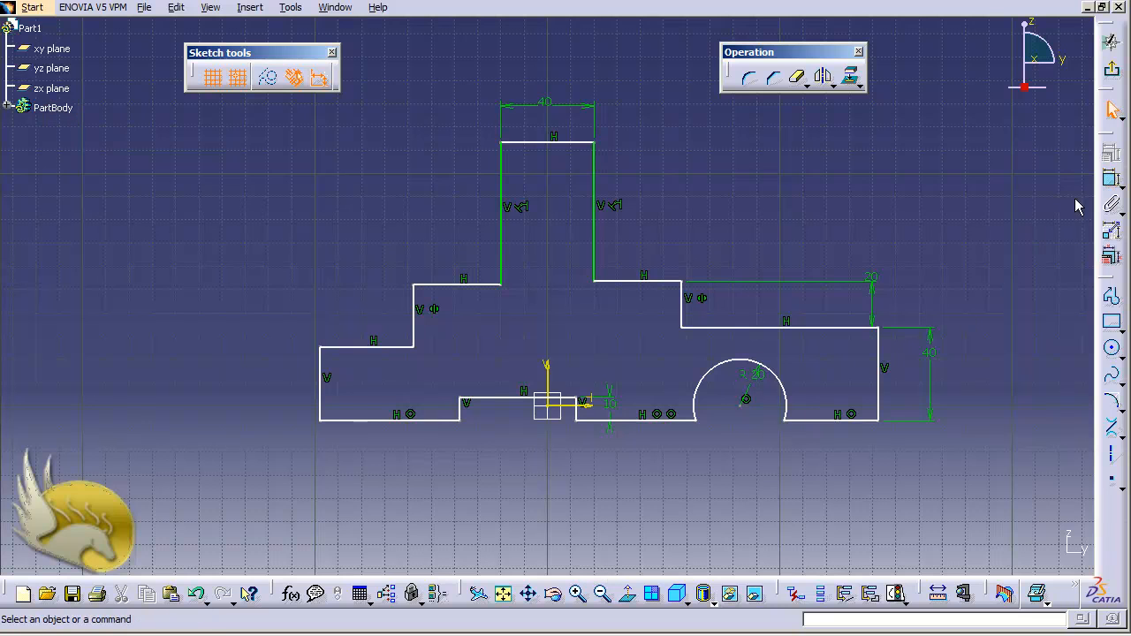
Step: Dimension the distance between the rectangular notch's right side line and the sketch's vertical axis, entering a value of 10 mm
click(1110, 182)
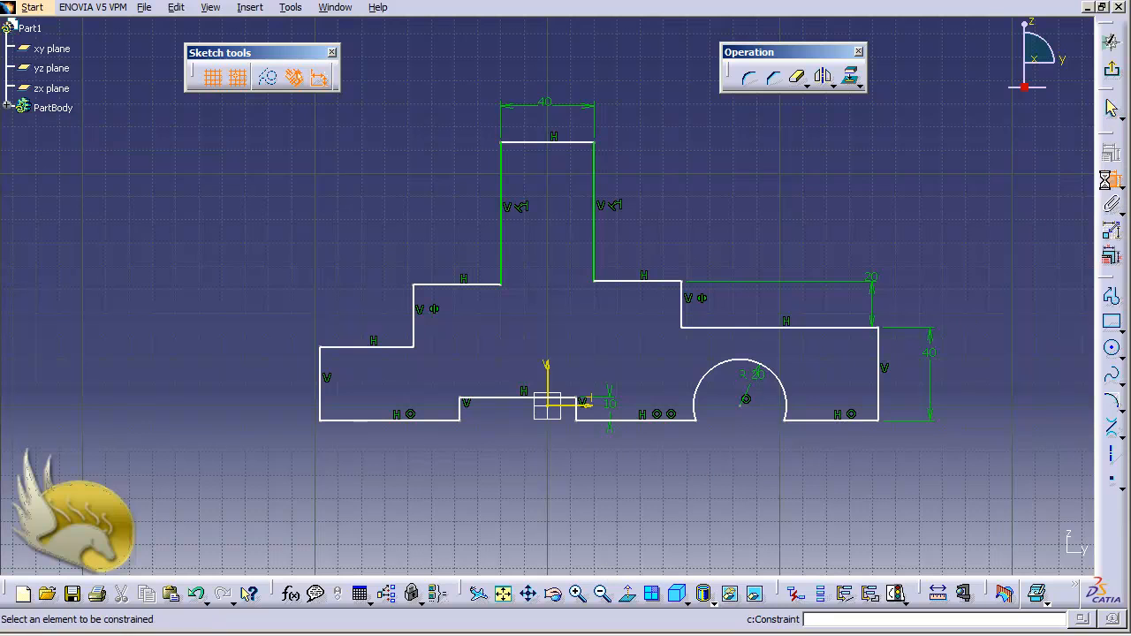
click(578, 411)
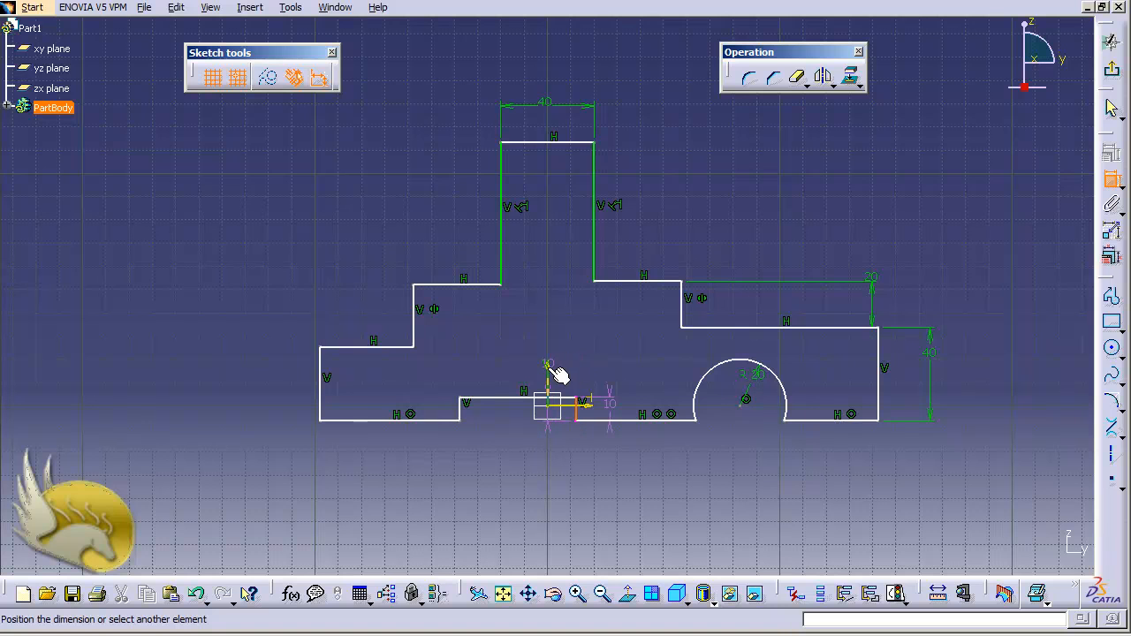
click(549, 368)
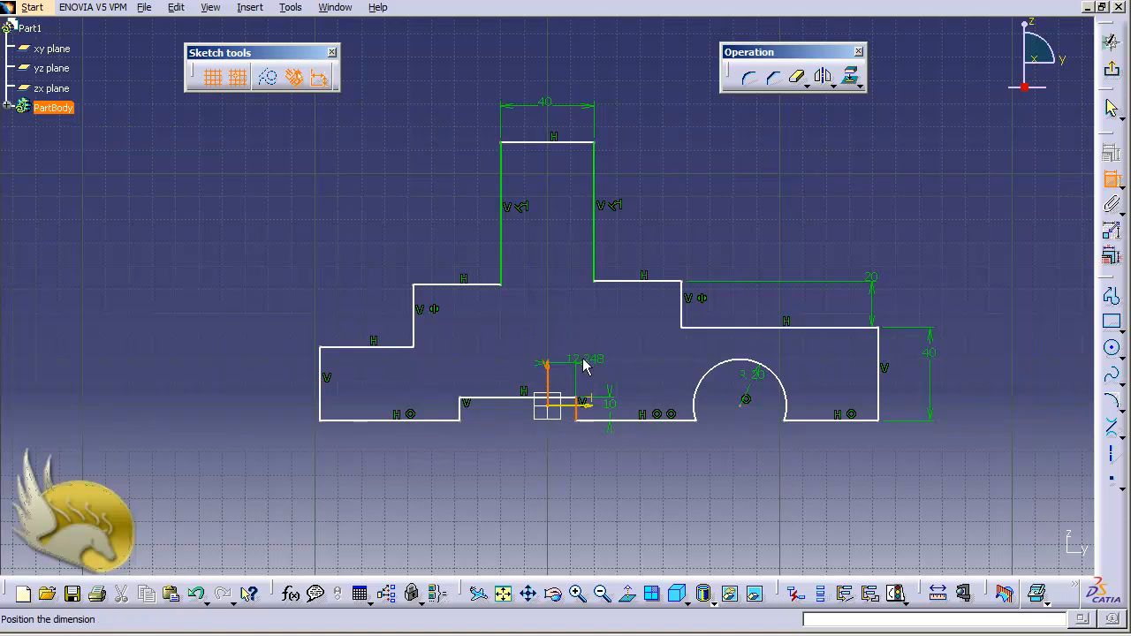
click(568, 347)
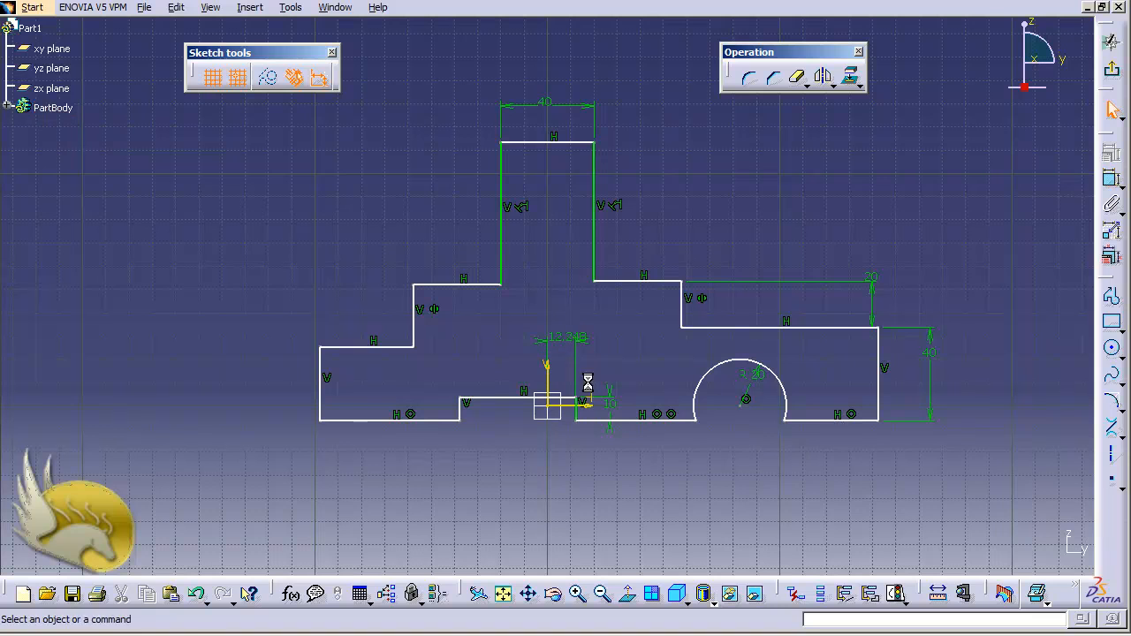
double_click(568, 336)
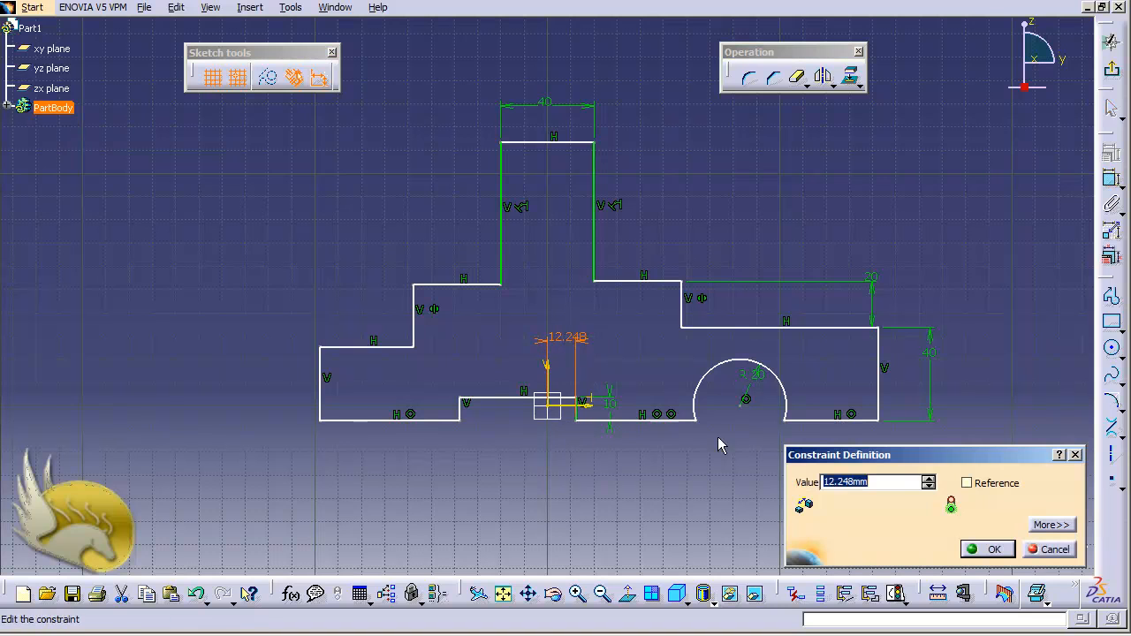
text(10)
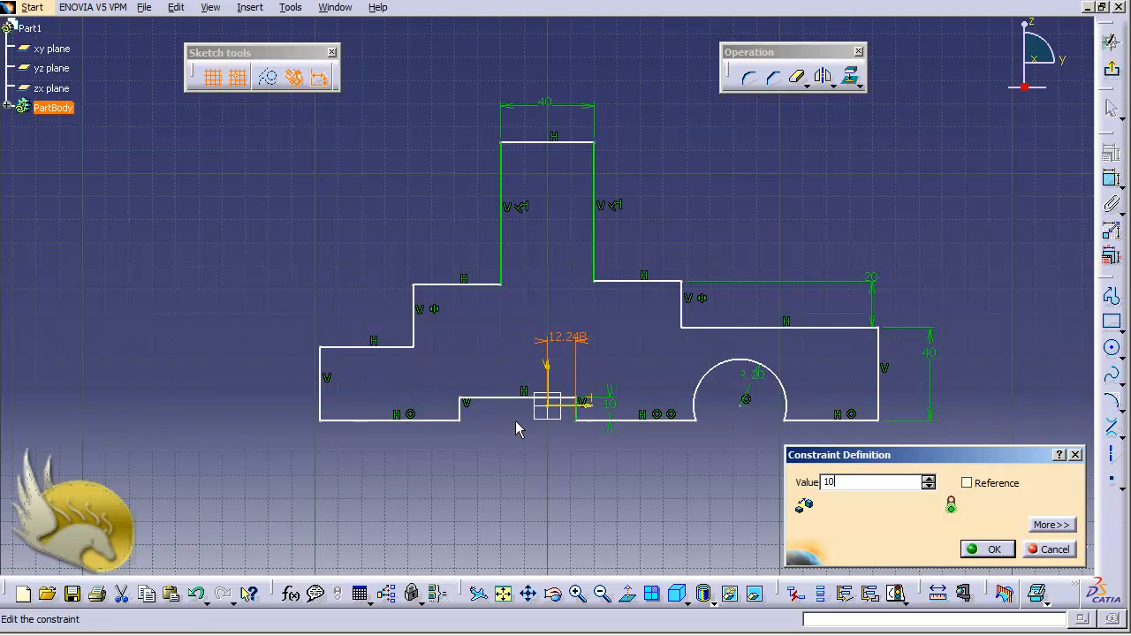
Step: Swap the location of the notch's 10 mm offset so its right side line lies on the other side of the vertical axis
click(1067, 528)
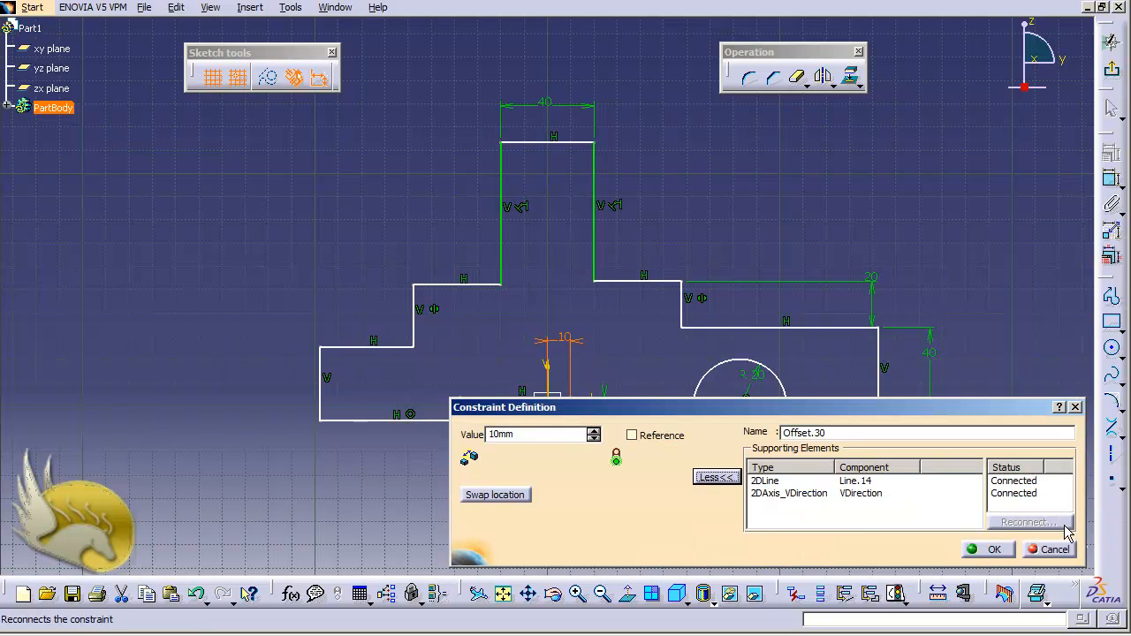
click(520, 496)
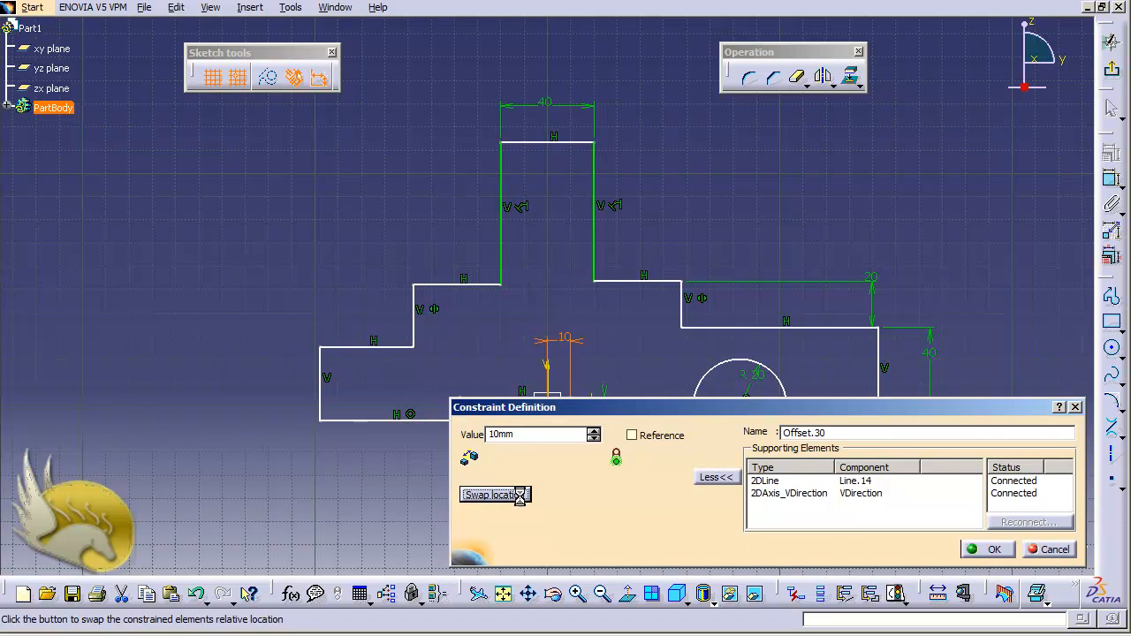
click(977, 550)
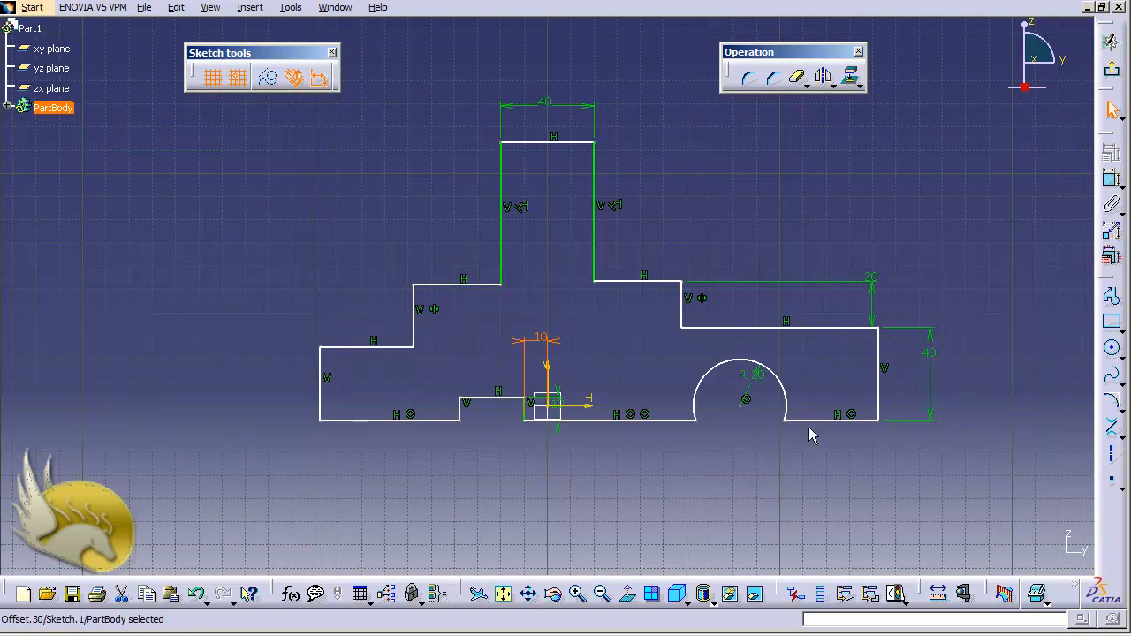
Step: Dimension the length of the rectangular notch's top line just above it and set it to 25 mm
click(479, 399)
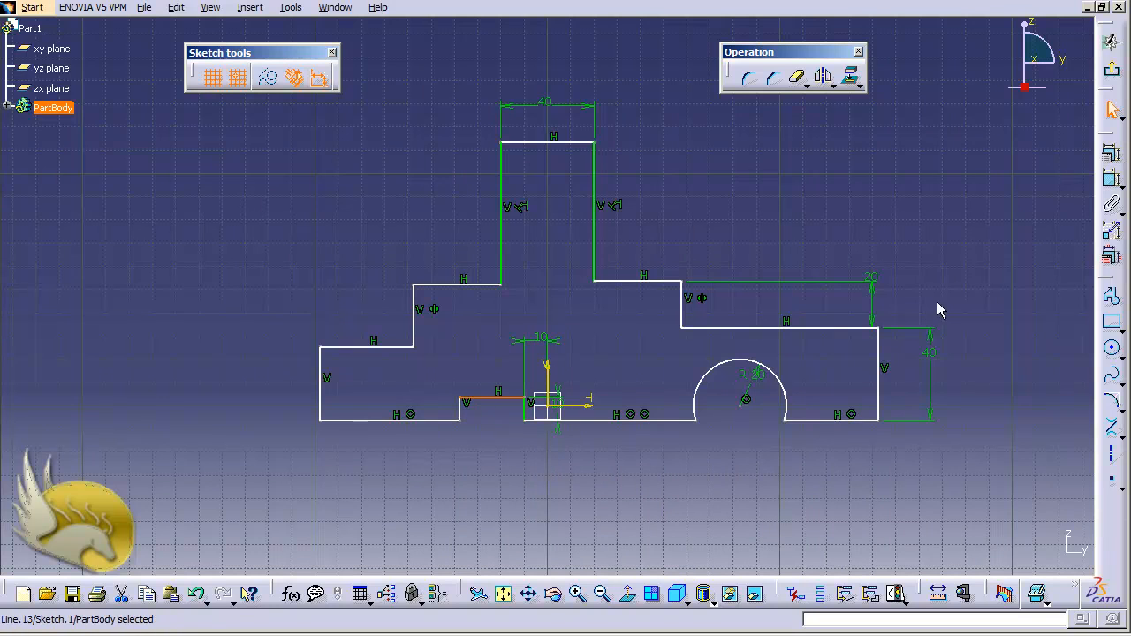
click(1111, 179)
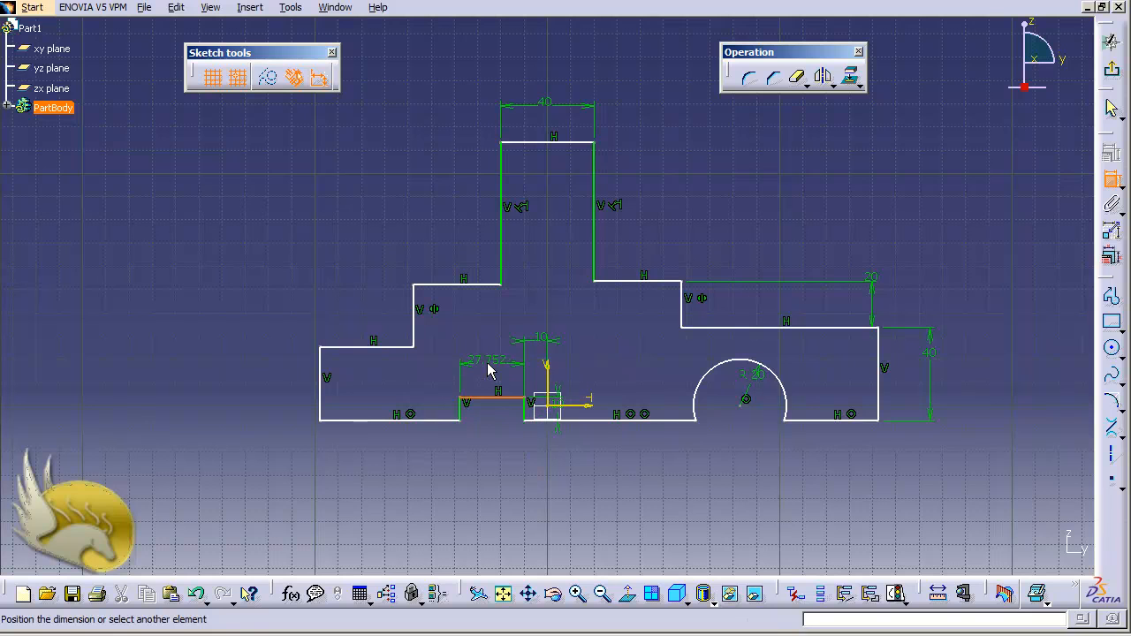
click(490, 362)
double_click(489, 360)
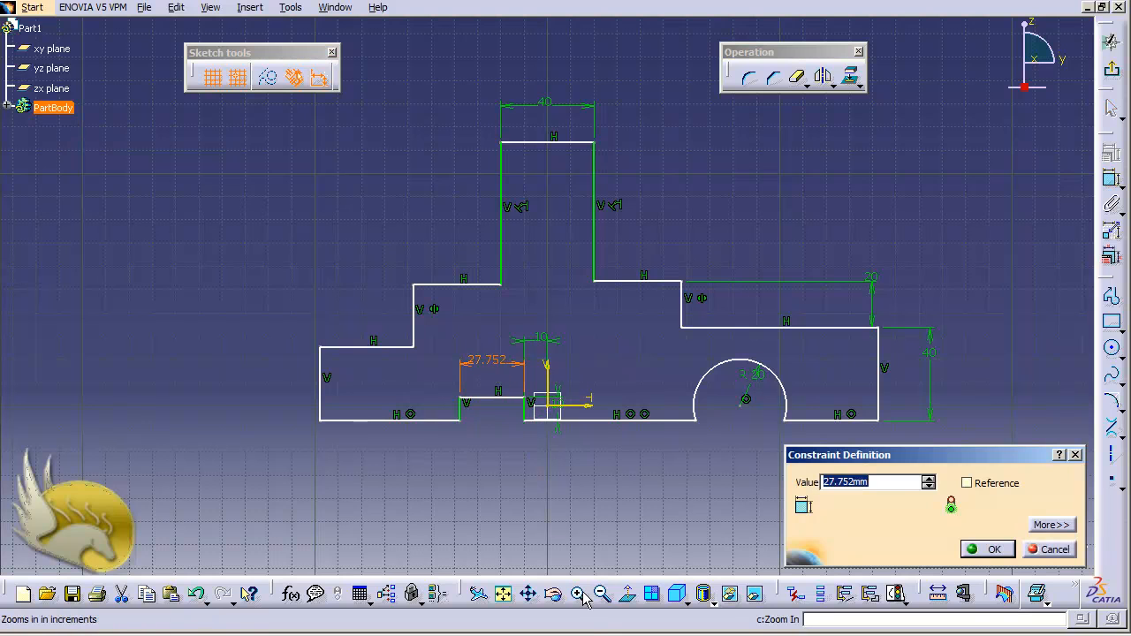
text(25)
key(Return)
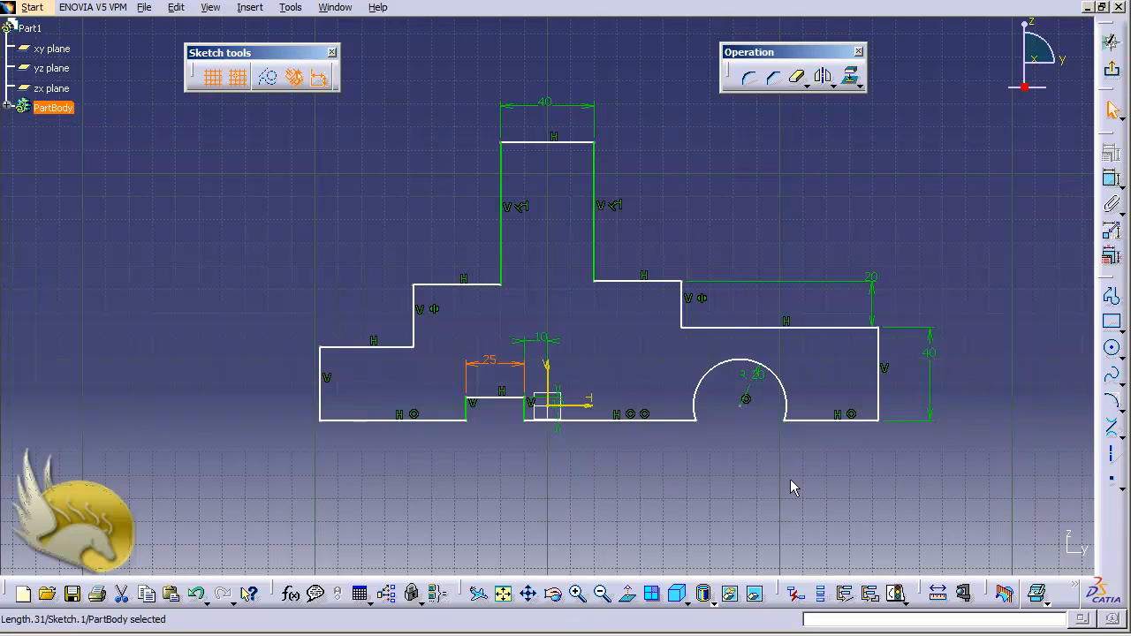
Step: Dimension the distance from the profile's right end line to the vertical axis, placed below the profile, and set it to 120 mm
click(880, 371)
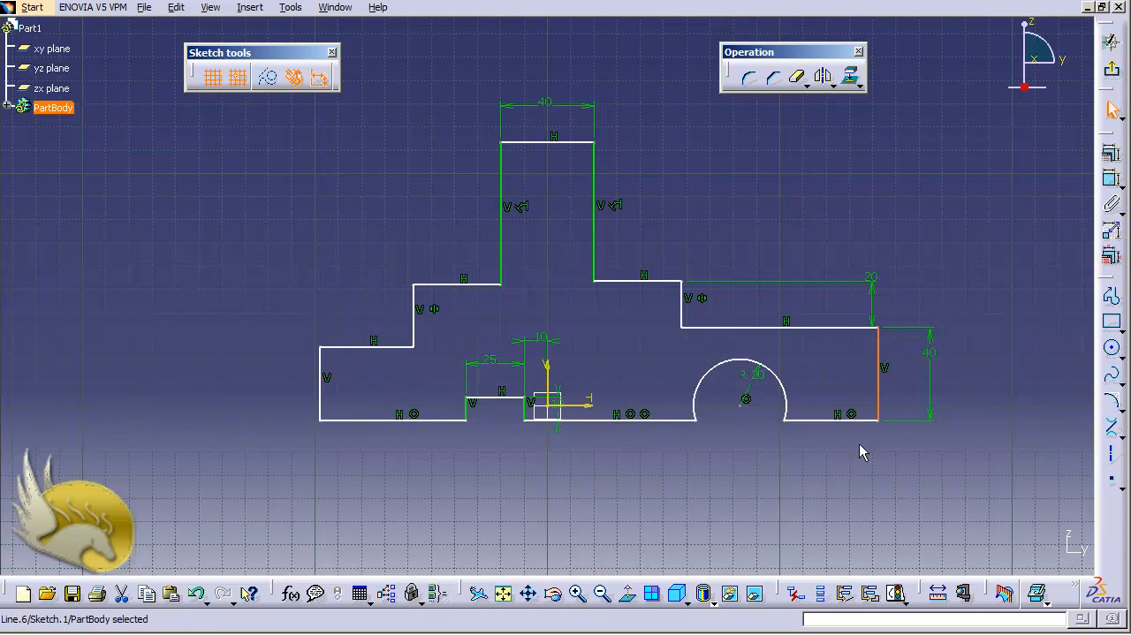
ctrl+click(547, 375)
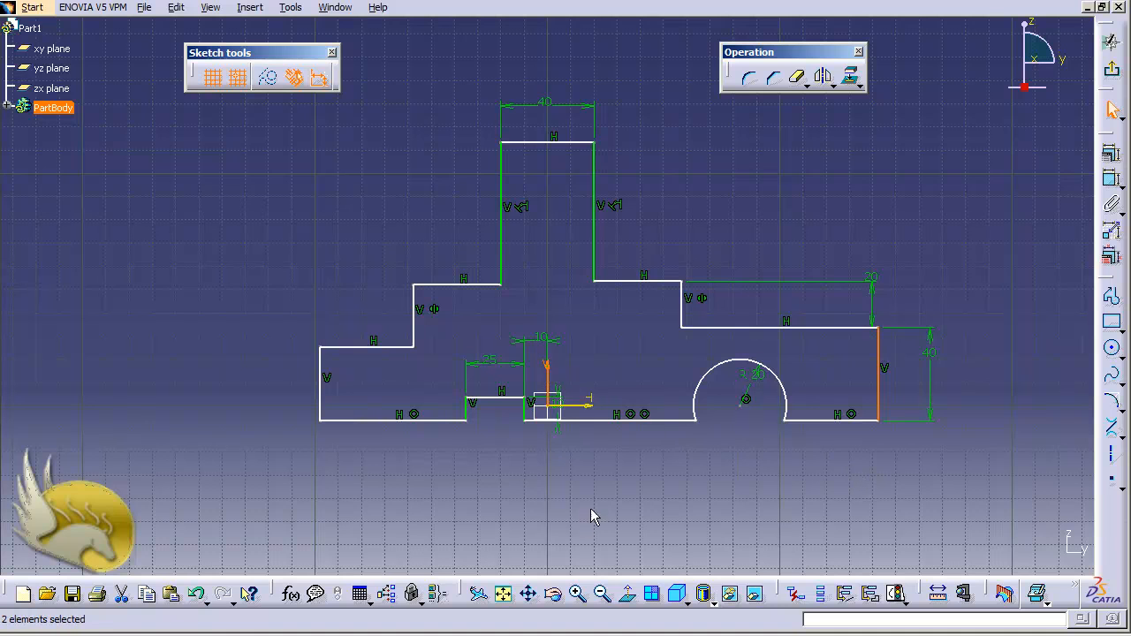
click(1110, 178)
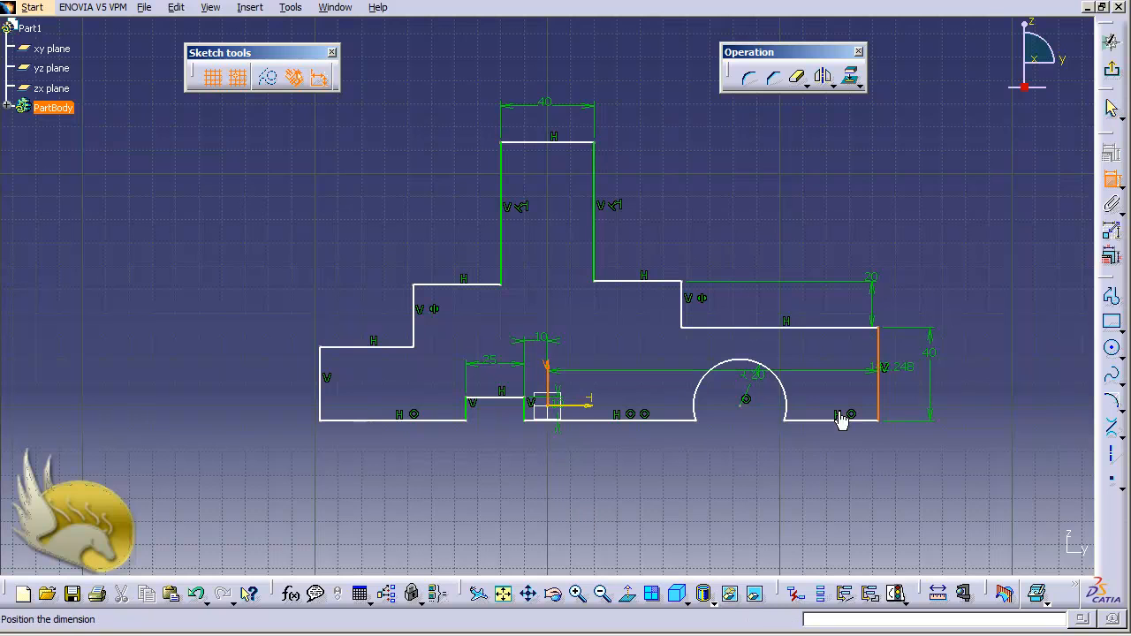
click(721, 466)
double_click(723, 464)
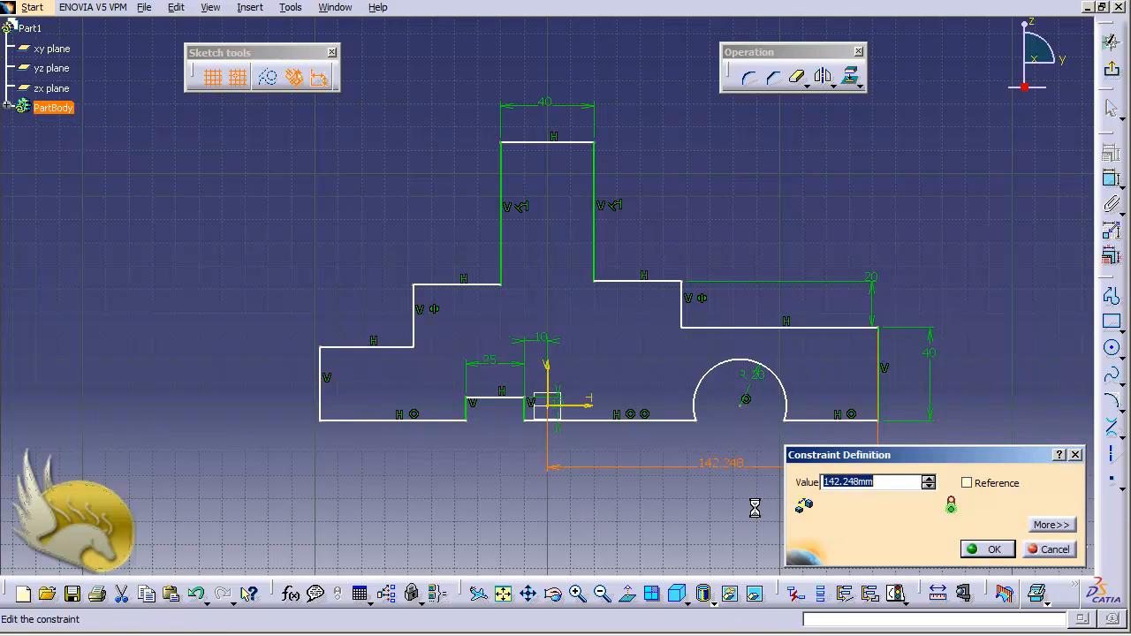
text(120)
key(Return)
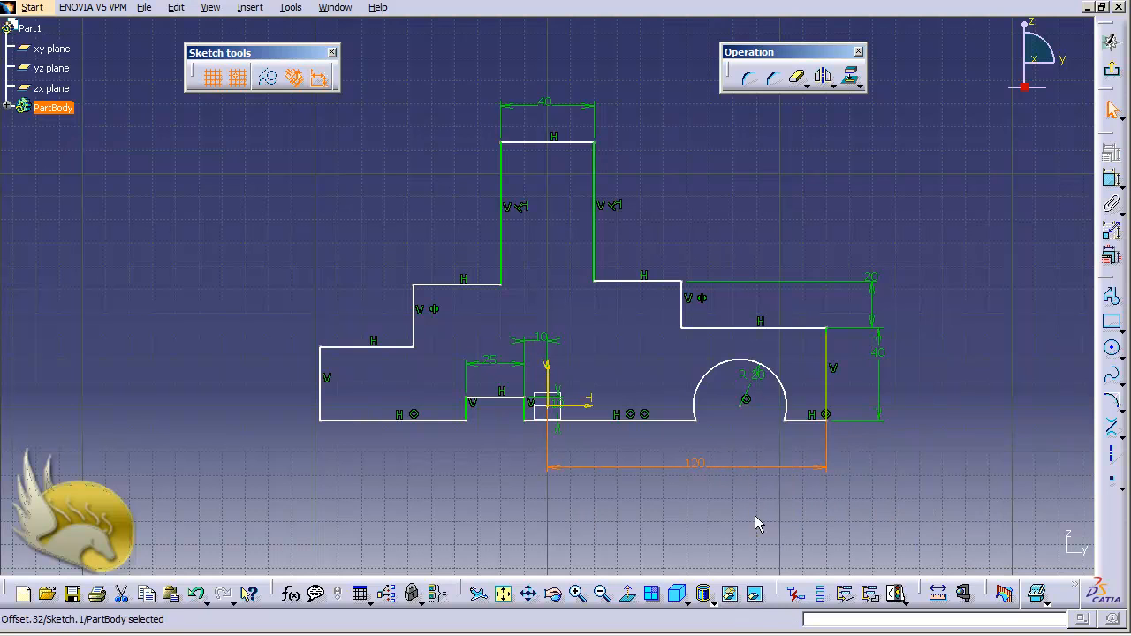
click(755, 518)
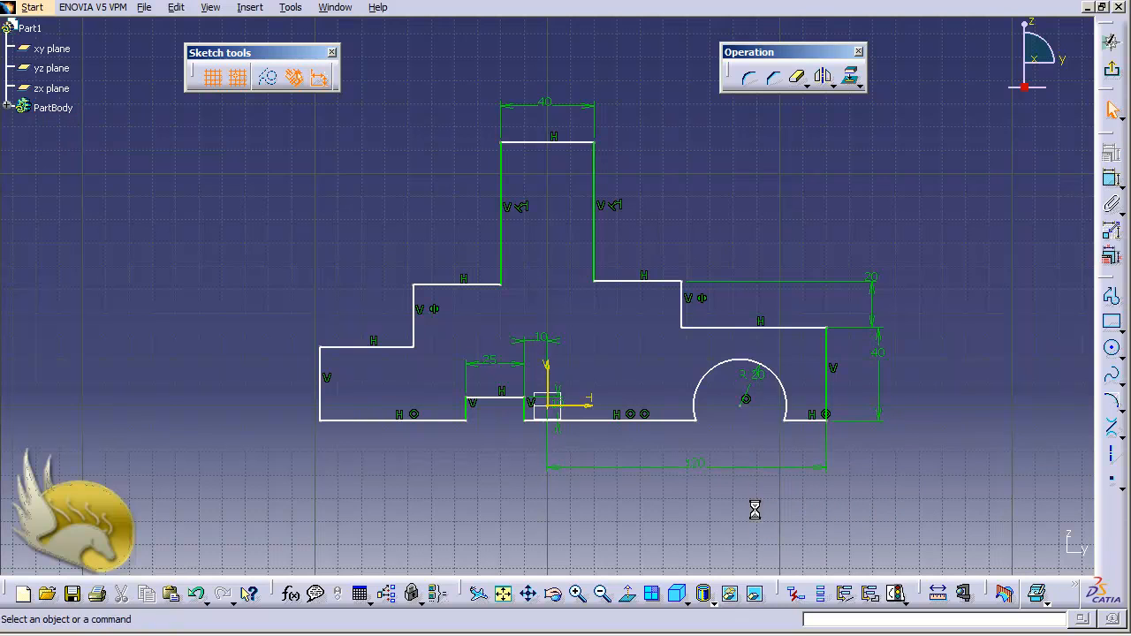
Step: Apply a Symmetry constraint to the profile's left and right end lines about the sketch's vertical axis
click(324, 396)
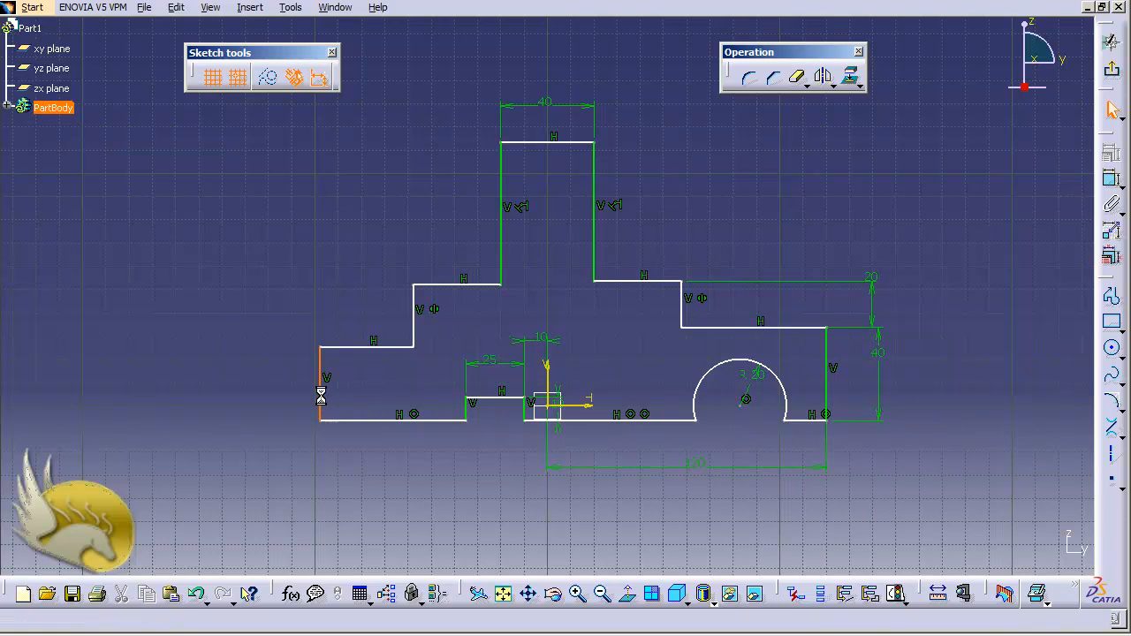
ctrl+click(828, 389)
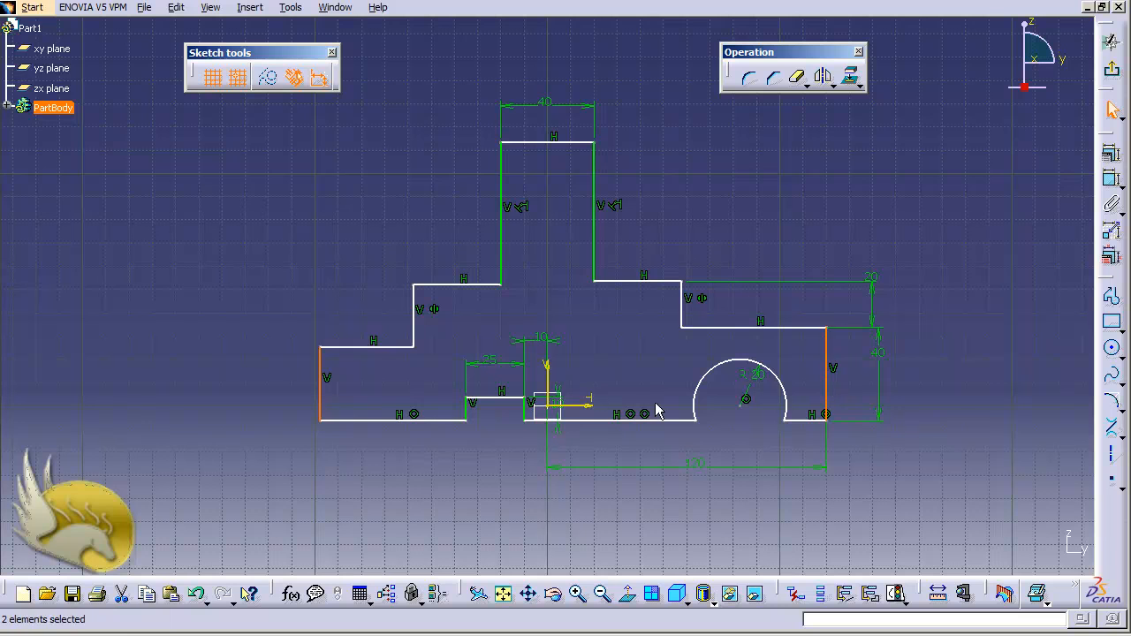
ctrl+click(554, 382)
click(1109, 154)
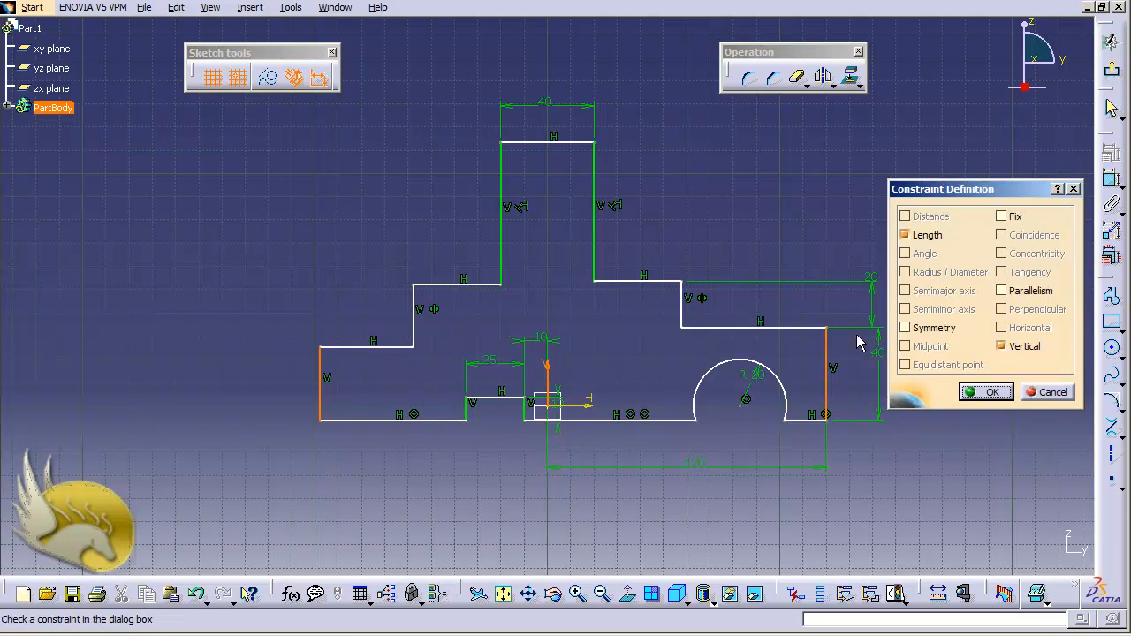
click(916, 334)
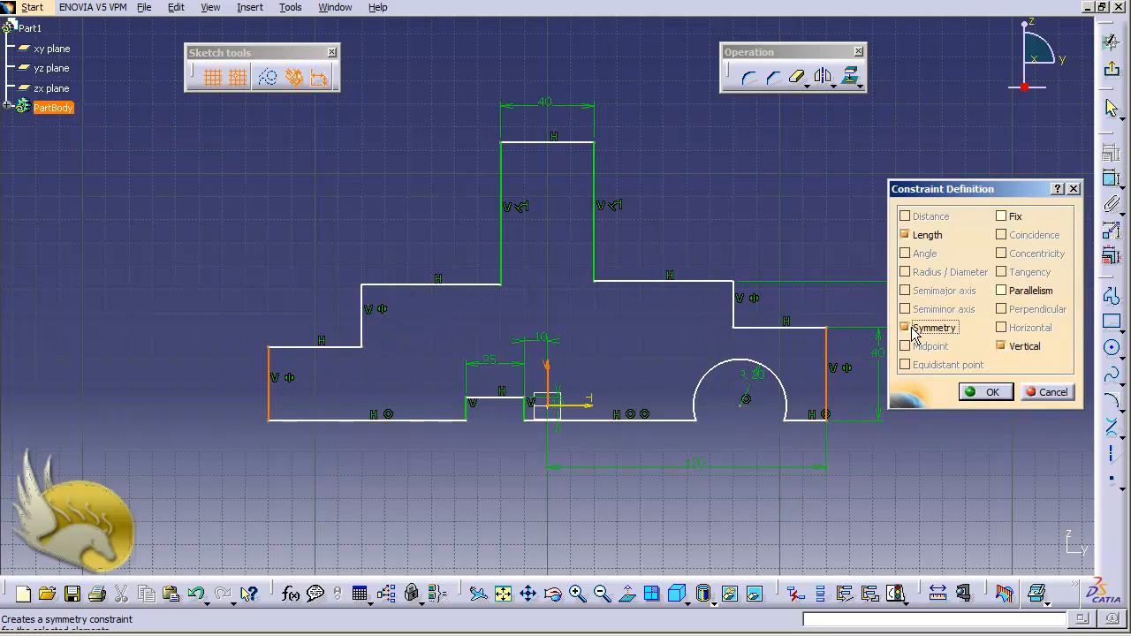
click(972, 394)
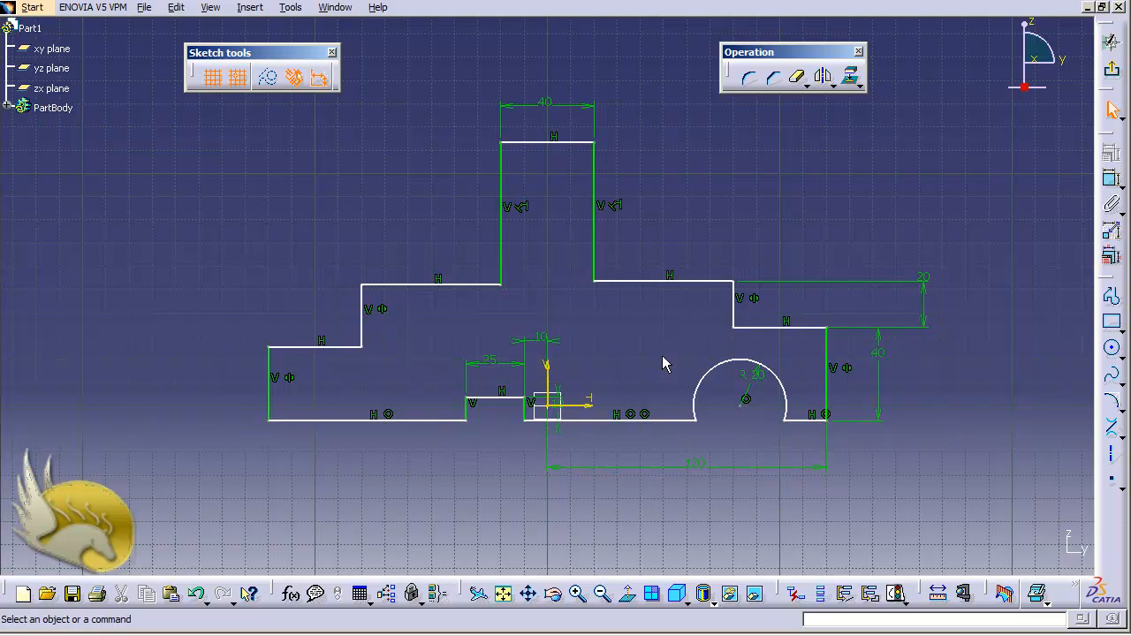
Step: Apply a Coincidence constraint between the two horizontal step lines on either side of the upper block's base
click(647, 283)
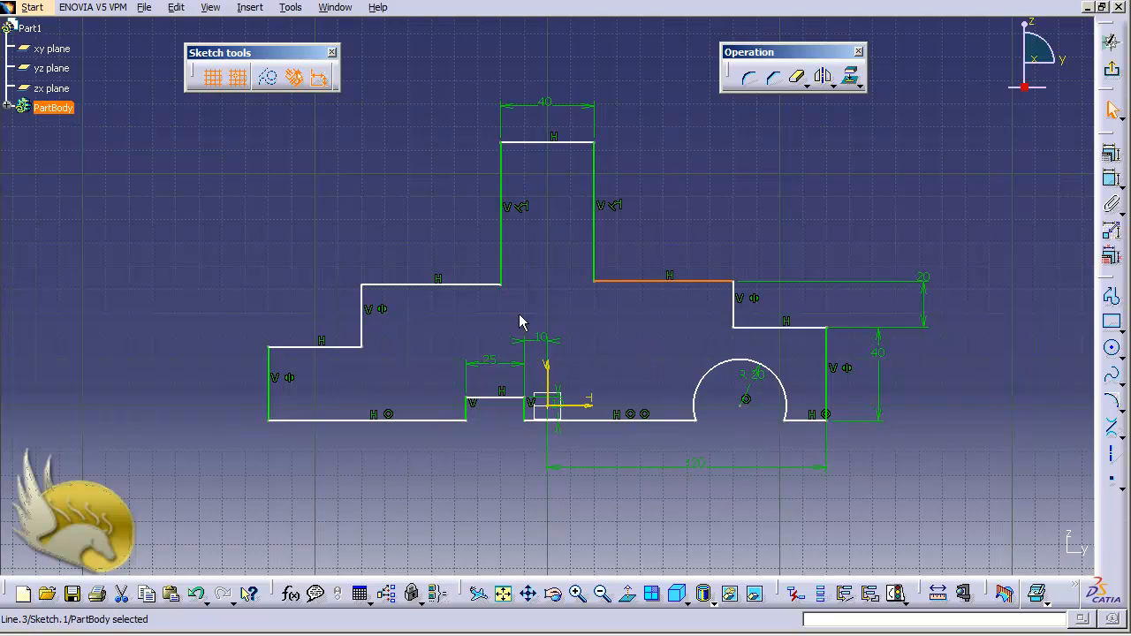
ctrl+click(462, 284)
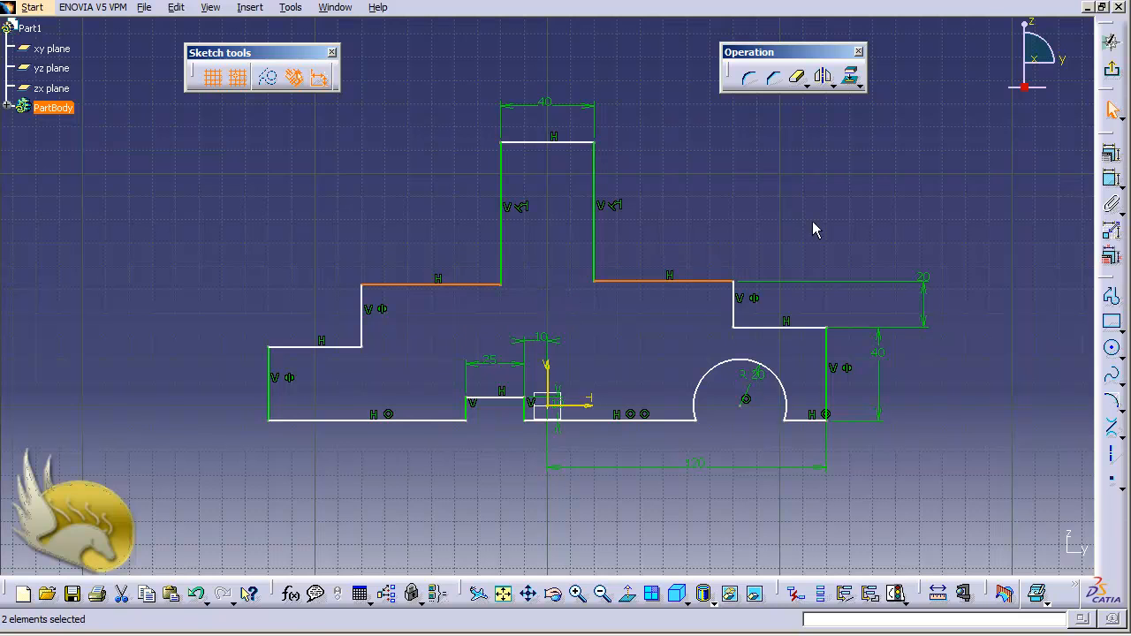
click(1110, 153)
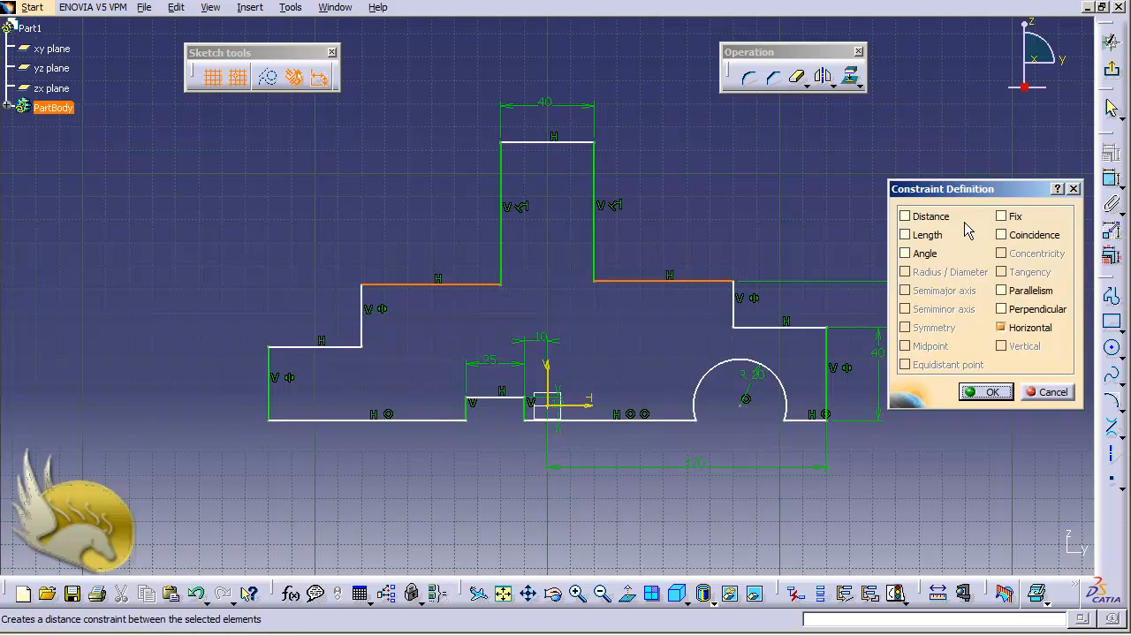
click(1007, 292)
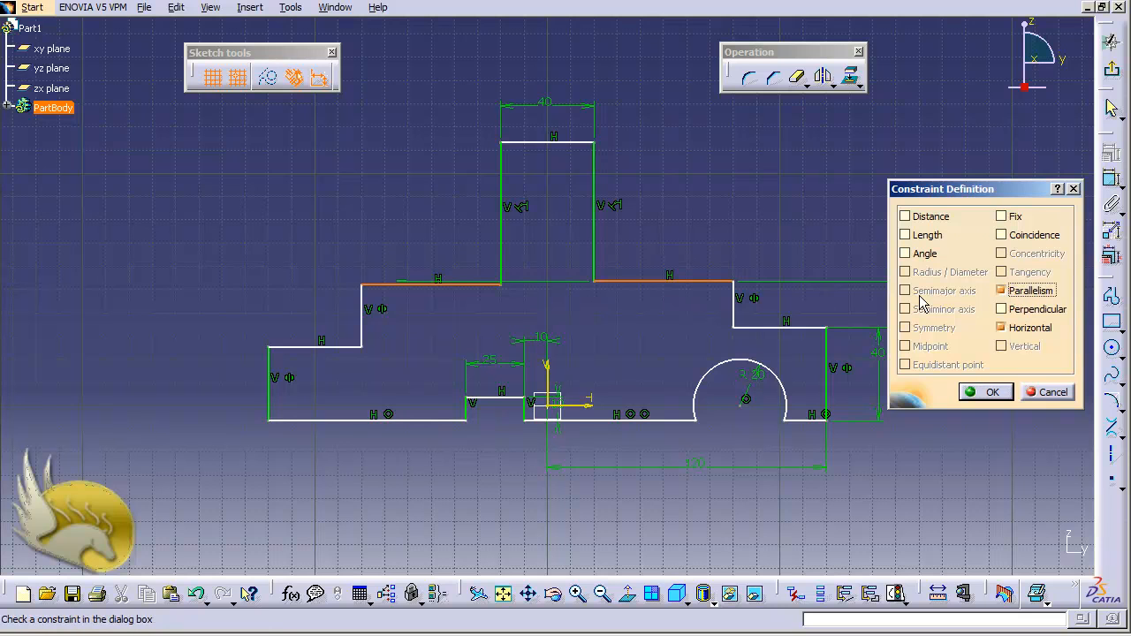
click(1002, 293)
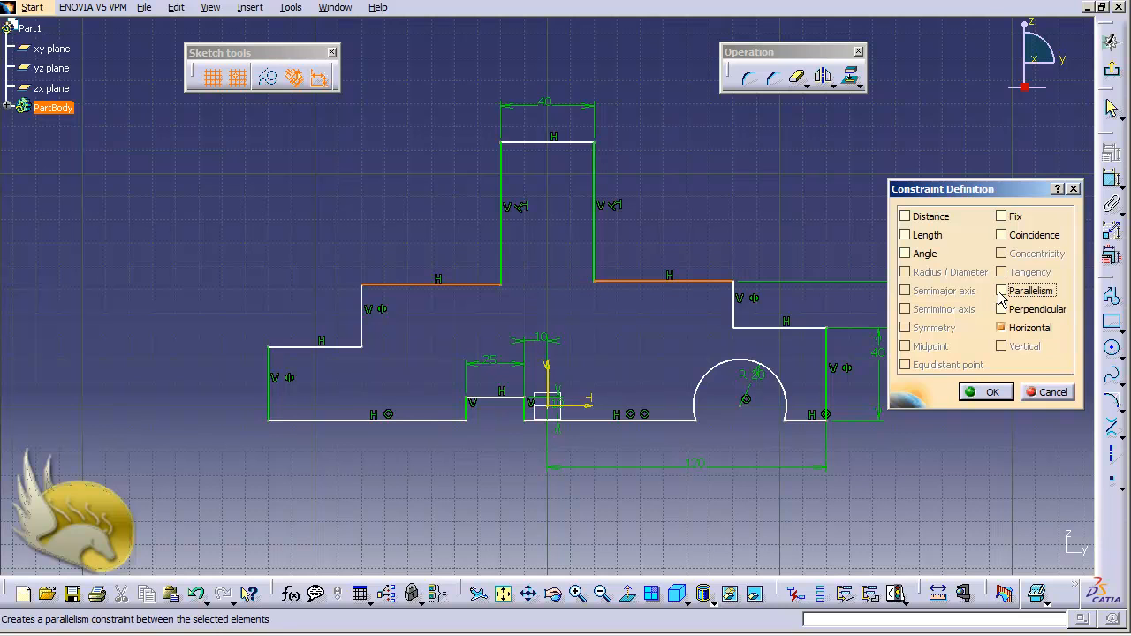
click(1002, 237)
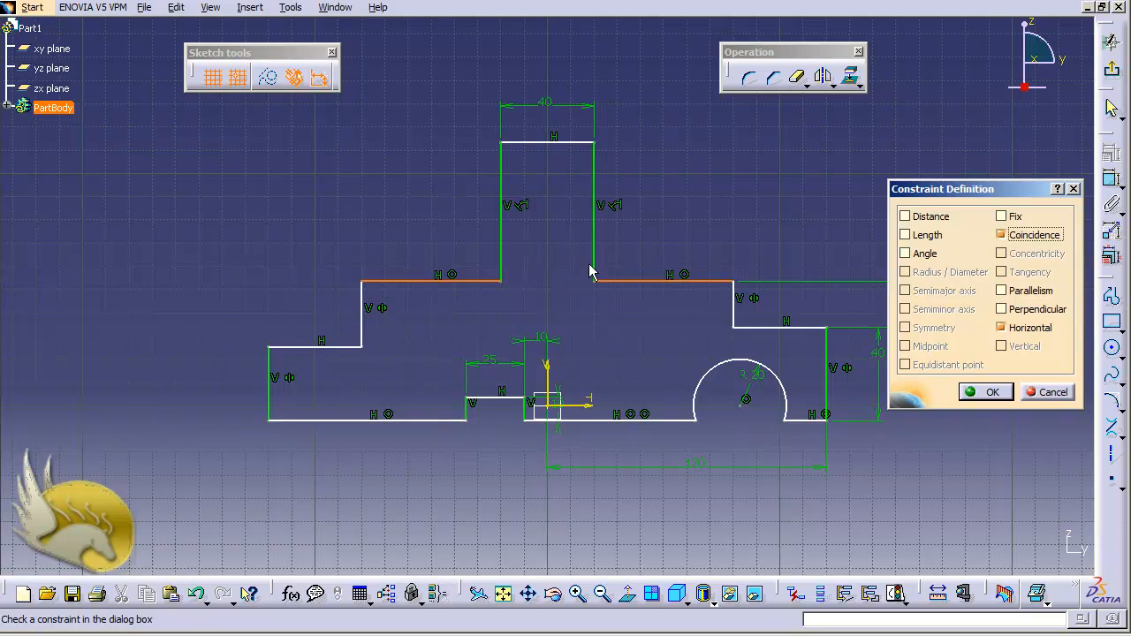
click(990, 394)
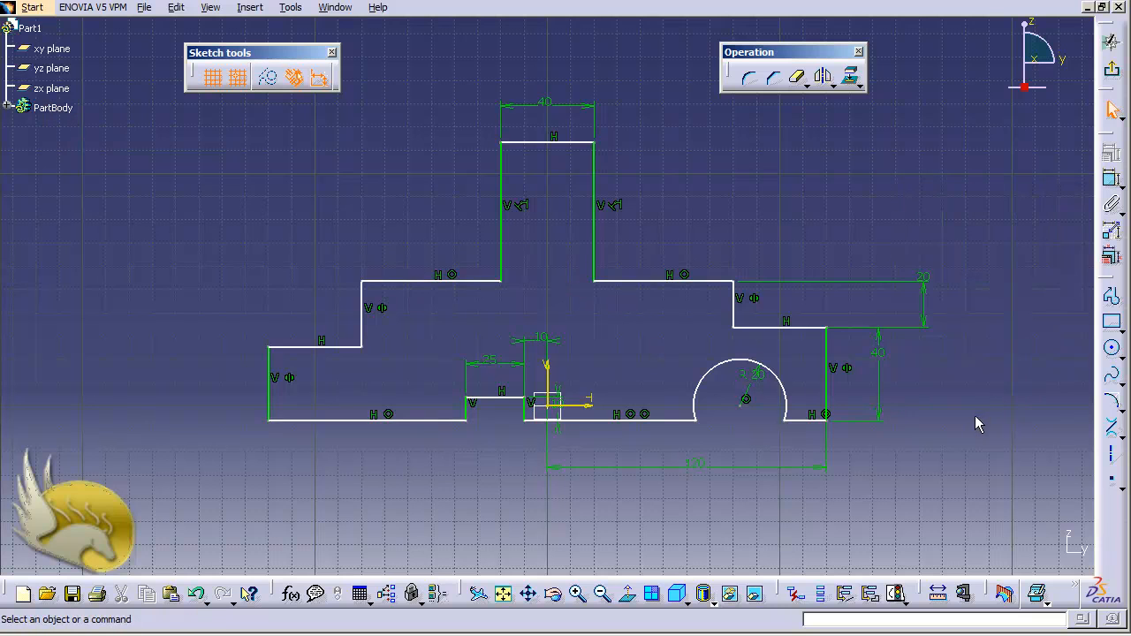
Step: Dimension the distance from the horizontal axis to the step line right of the upper block's base and set it to 50 mm
click(1111, 182)
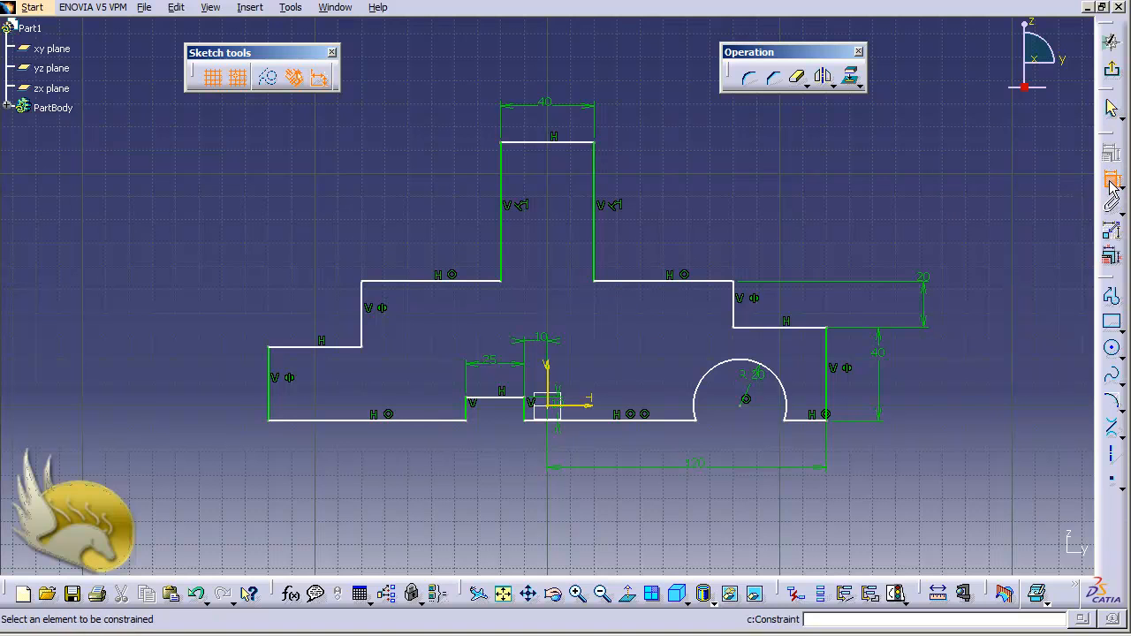
click(588, 411)
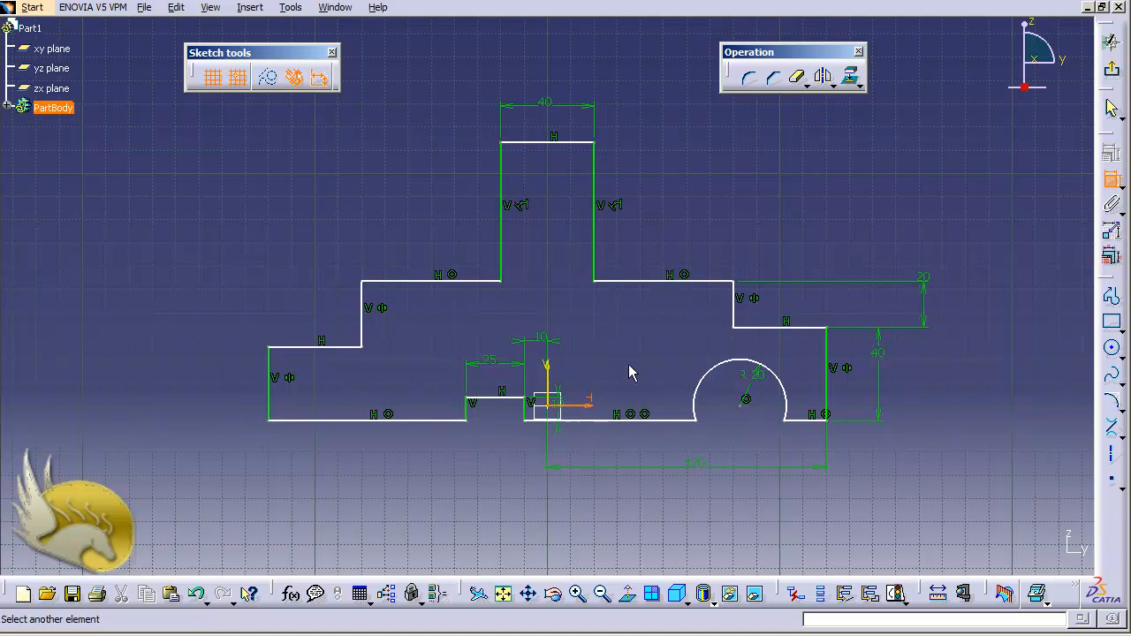
click(631, 281)
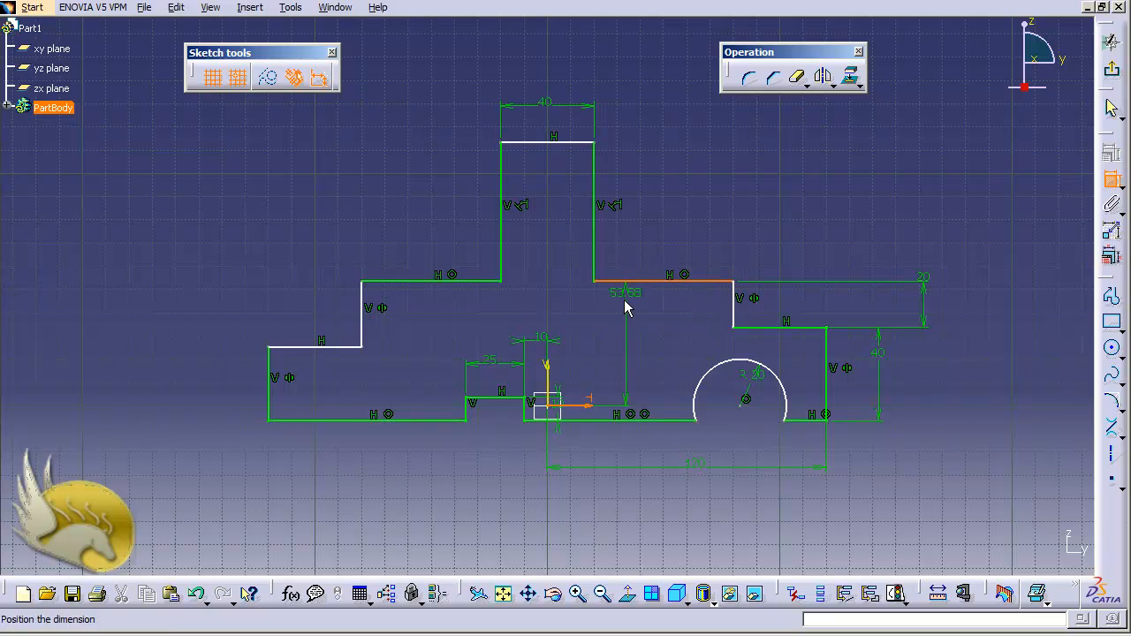
click(628, 308)
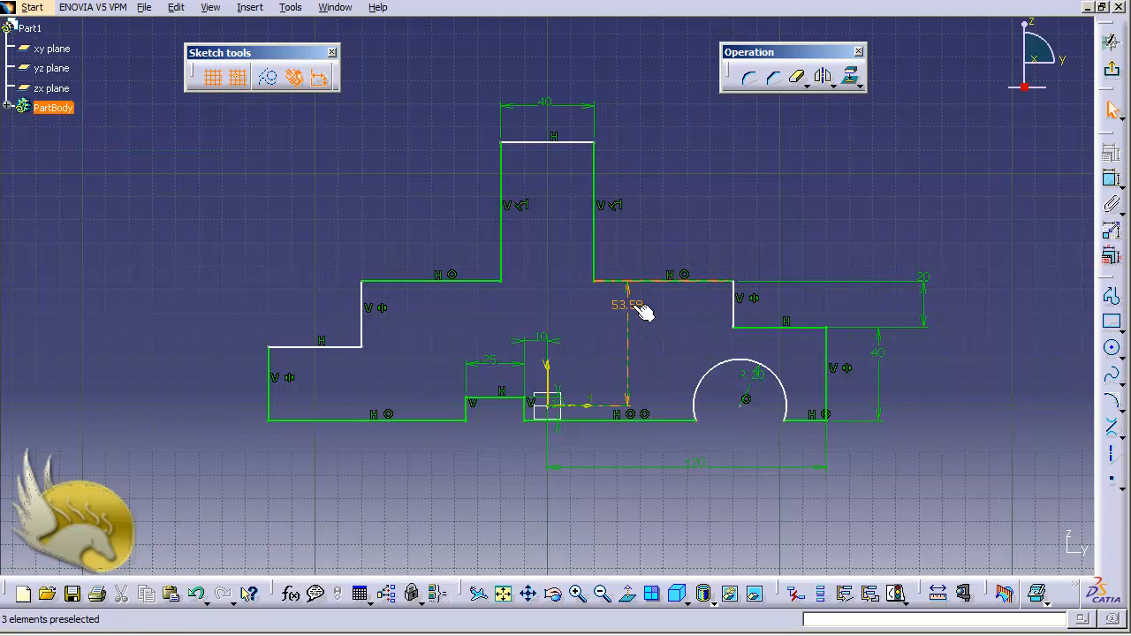
double_click(642, 311)
text(50)
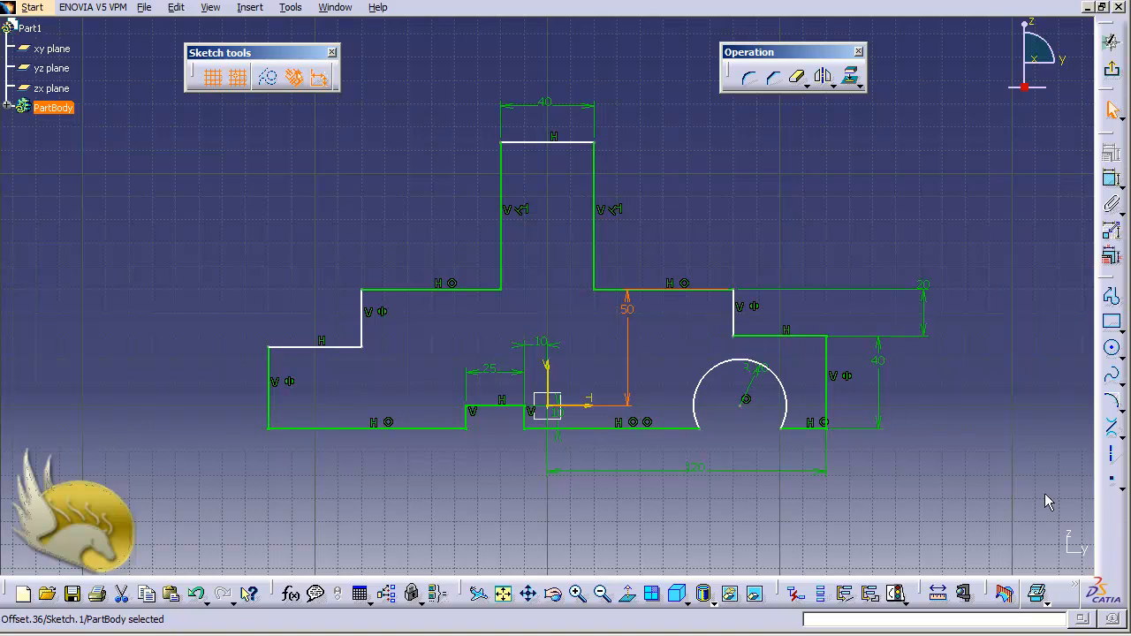
click(1112, 181)
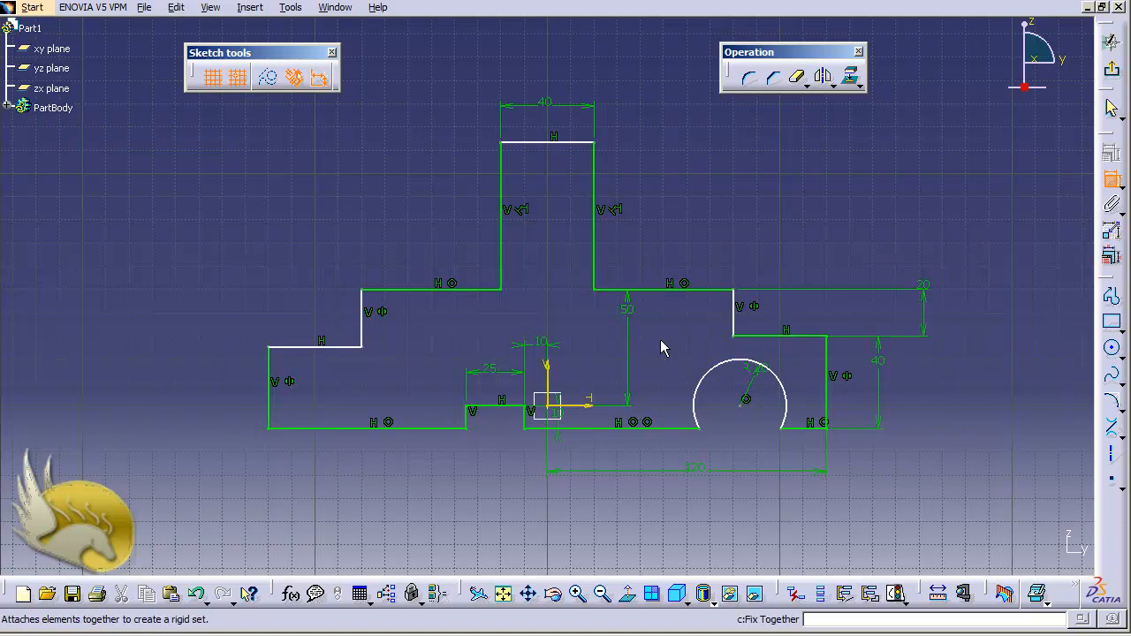
click(571, 144)
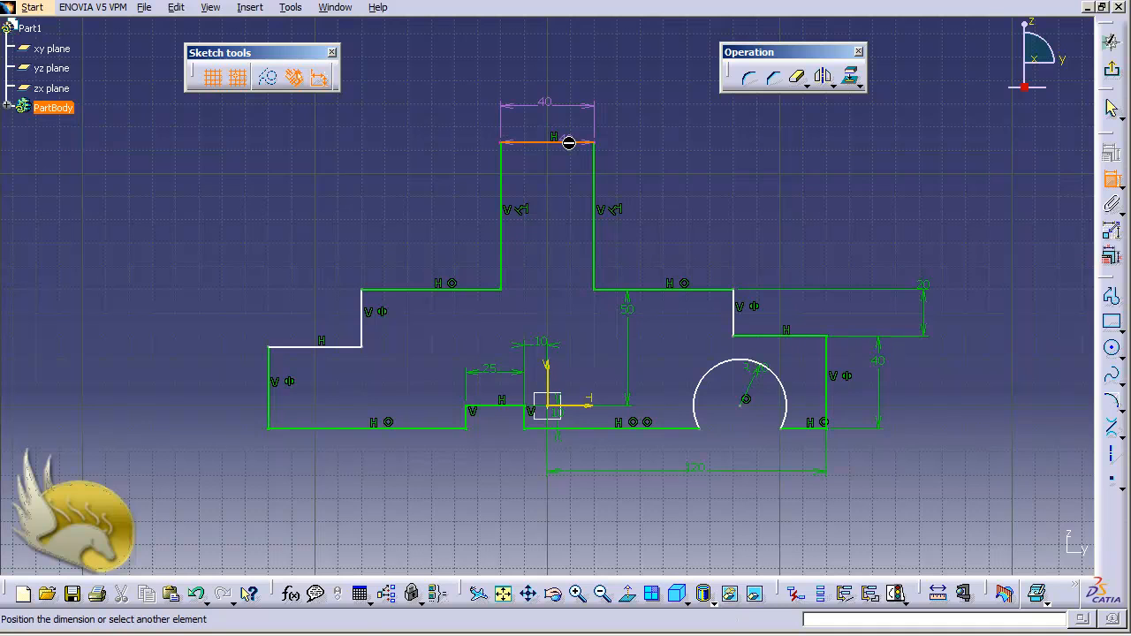
click(586, 400)
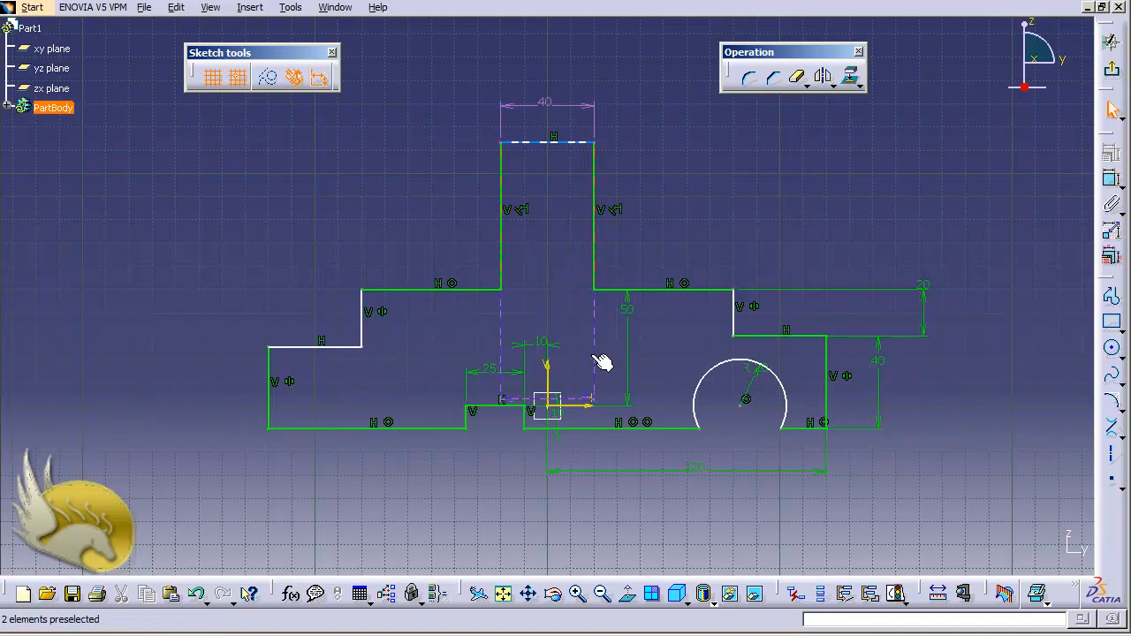
click(640, 385)
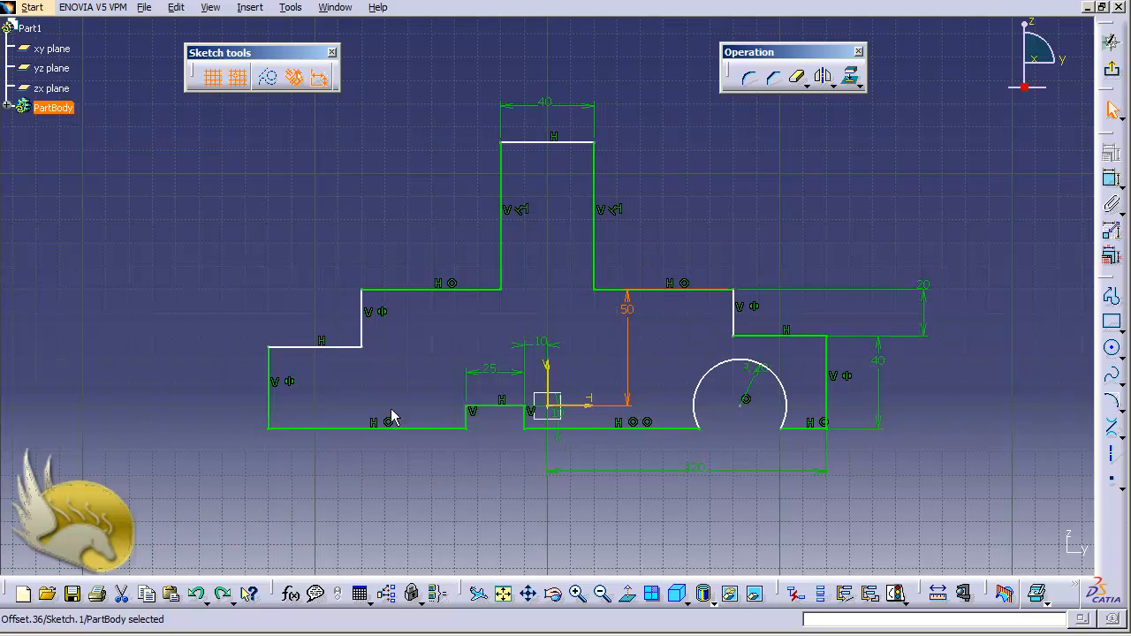
Step: Apply a Coincidence constraint between the two outer, lower horizontal step lines on the profile's left and right sides
click(351, 348)
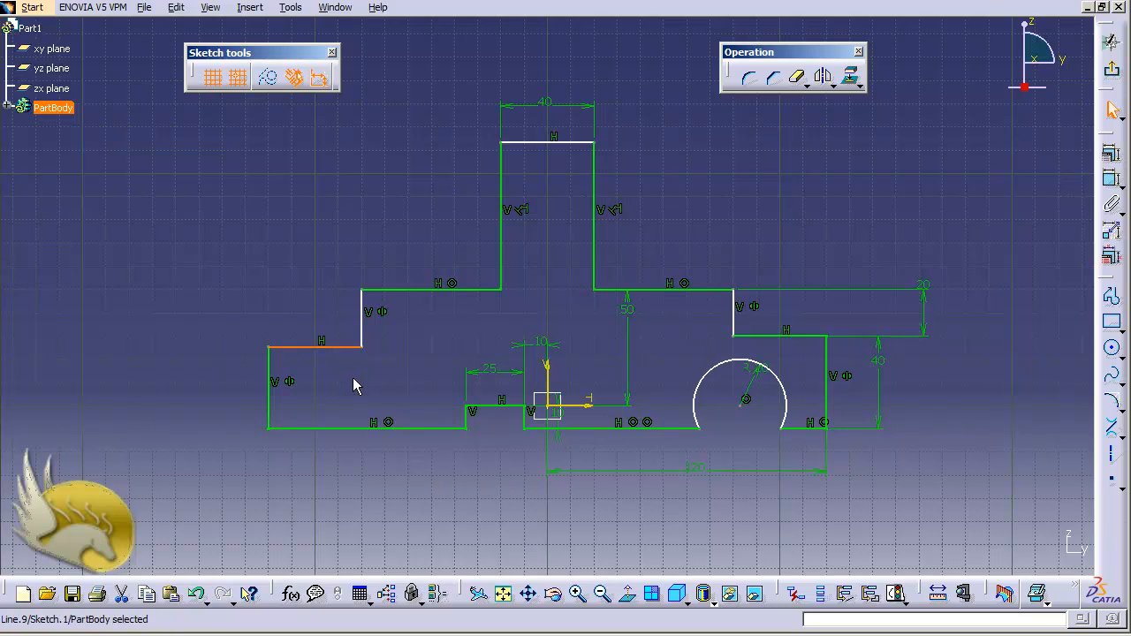
ctrl+click(755, 335)
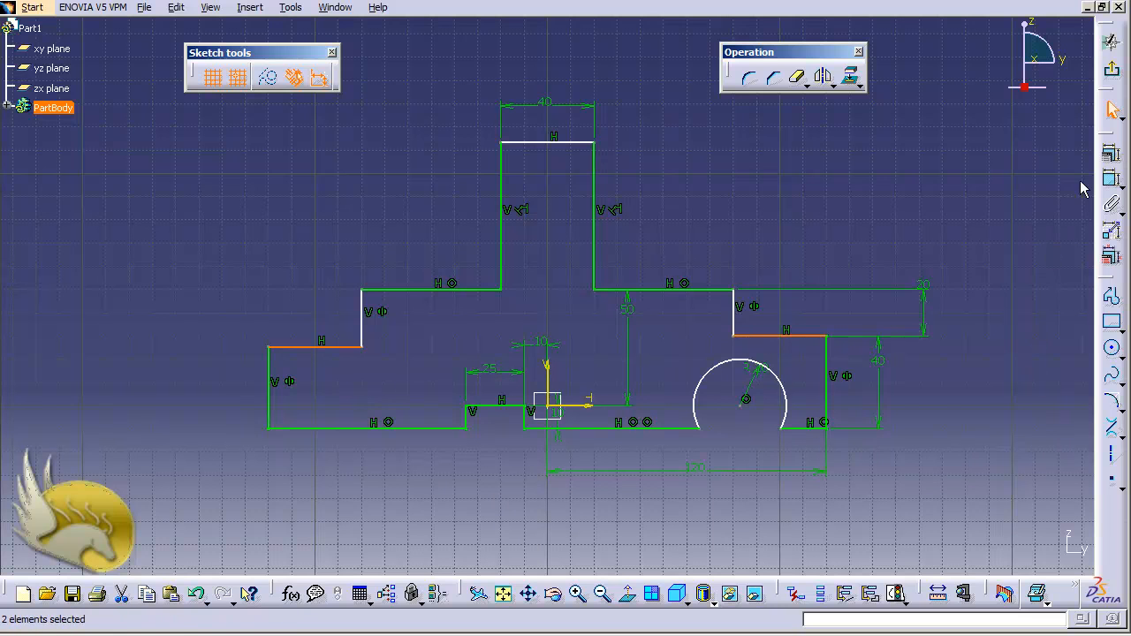
click(1110, 154)
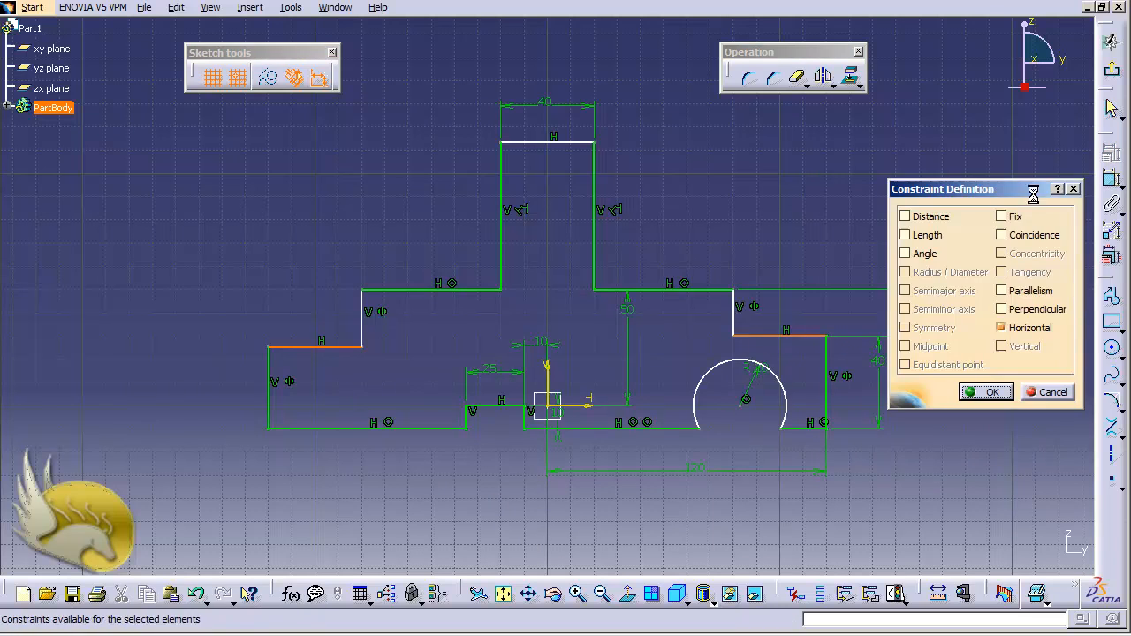
click(1007, 235)
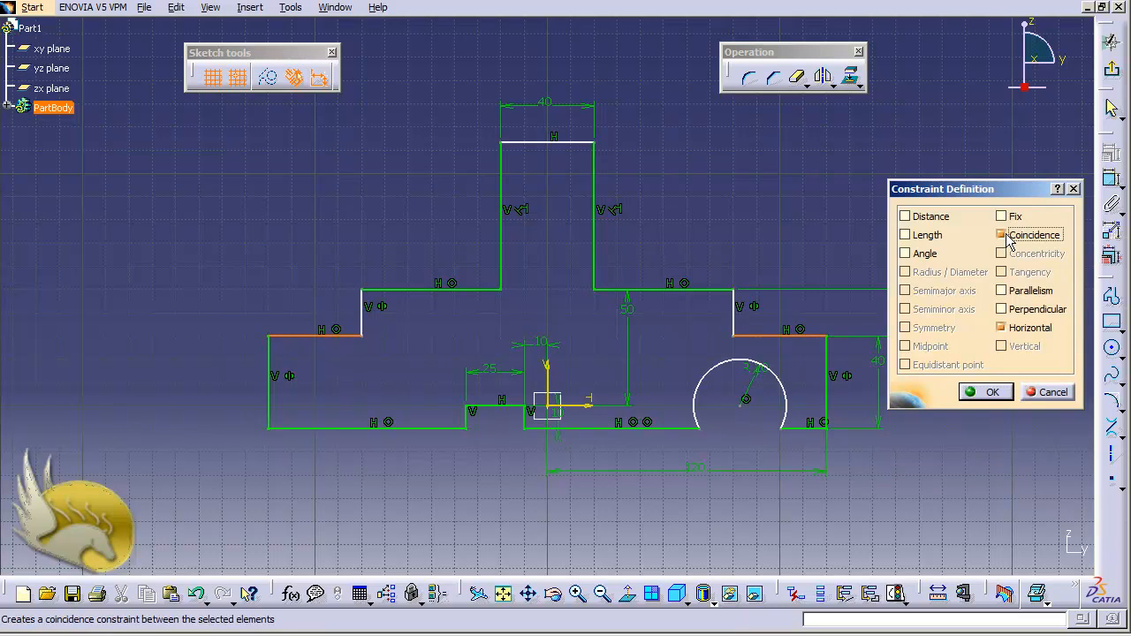
click(986, 392)
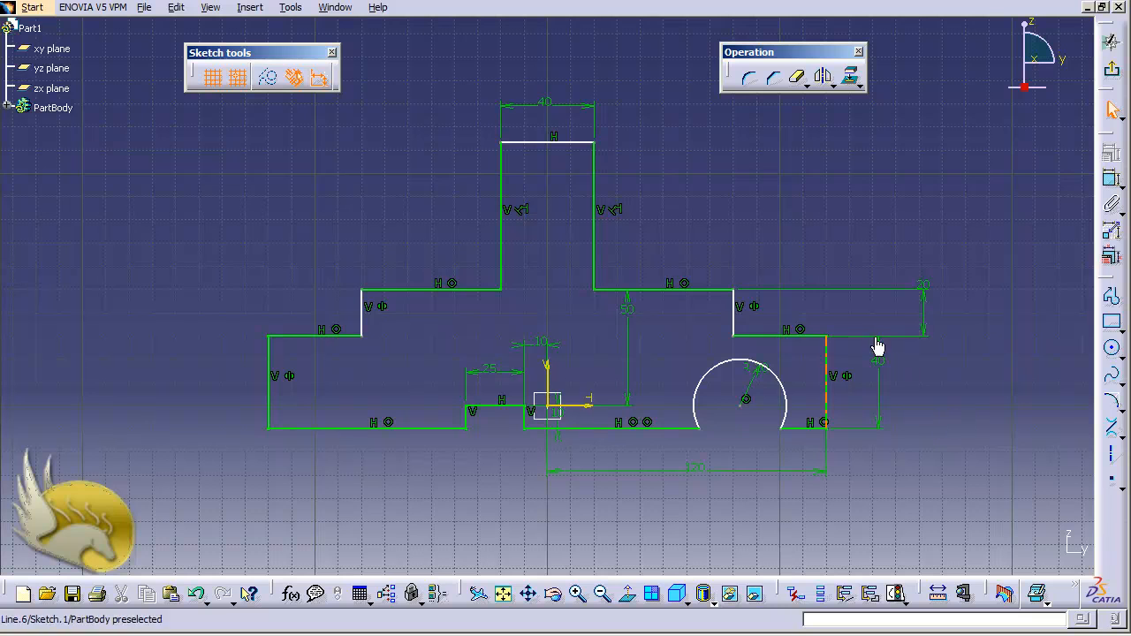
Step: Dimension the distance from the left inner vertical step line to the vertical axis, placed just below the upper step line
click(1110, 179)
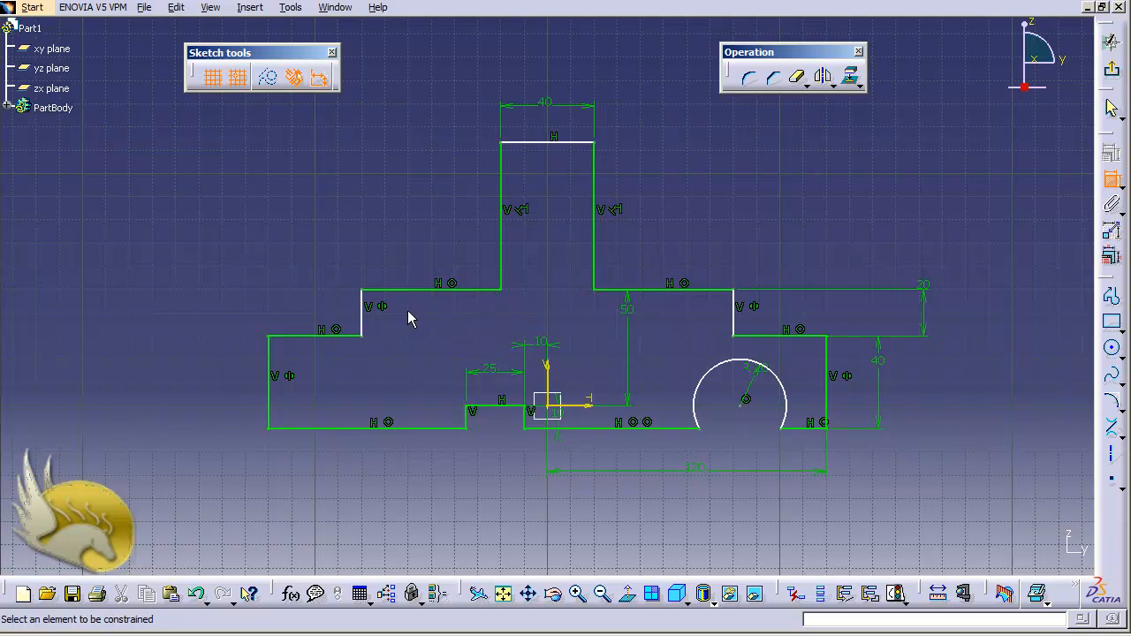
click(361, 319)
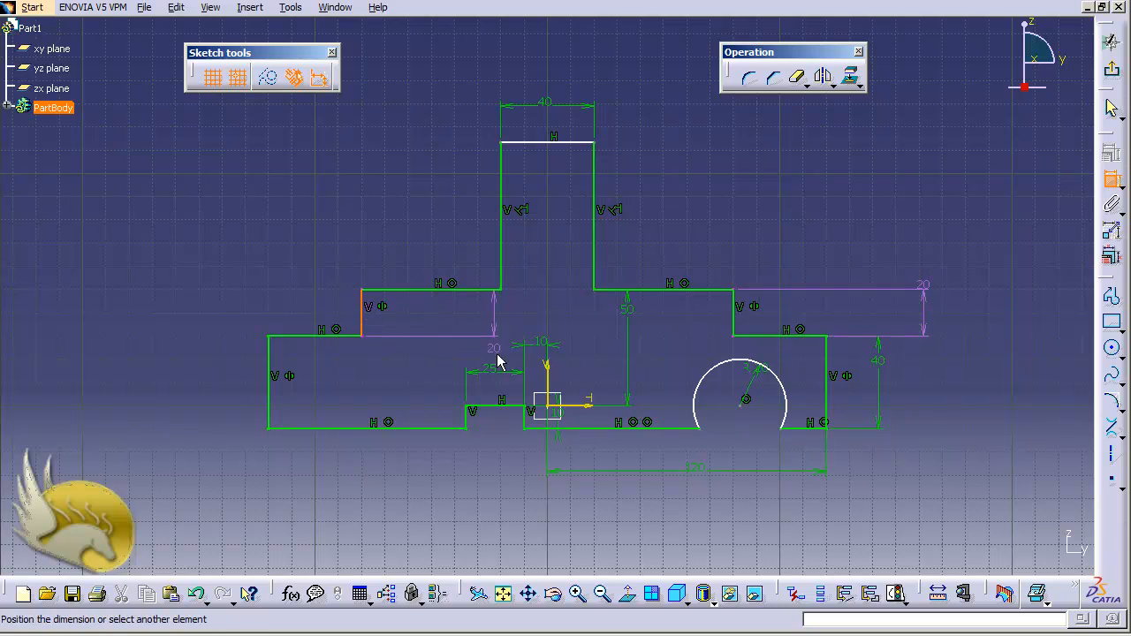
click(547, 376)
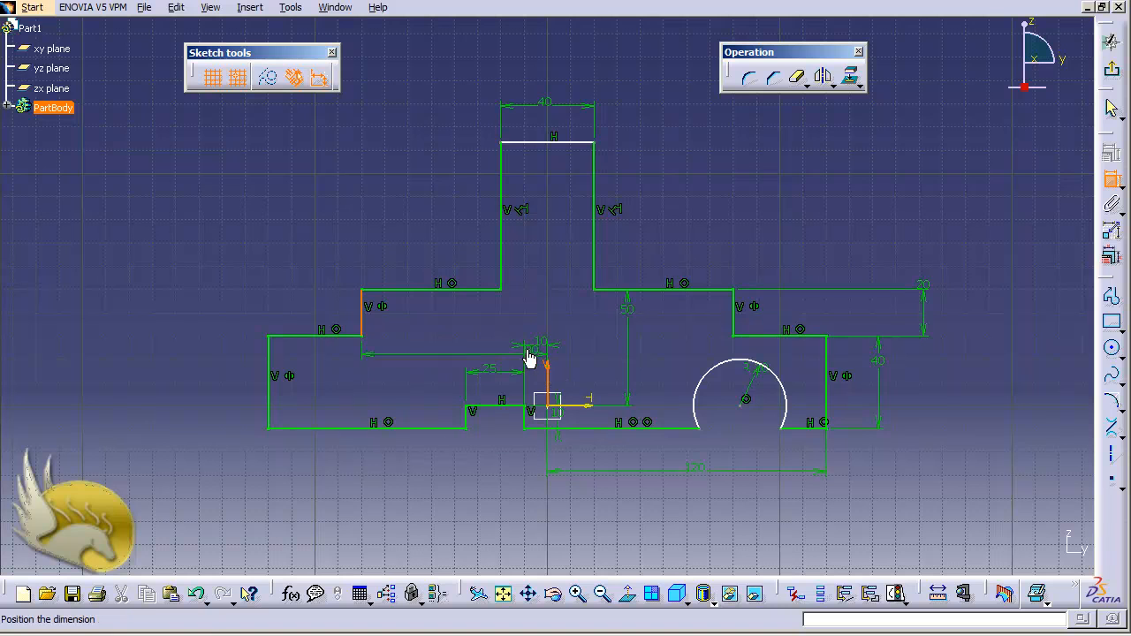
click(469, 322)
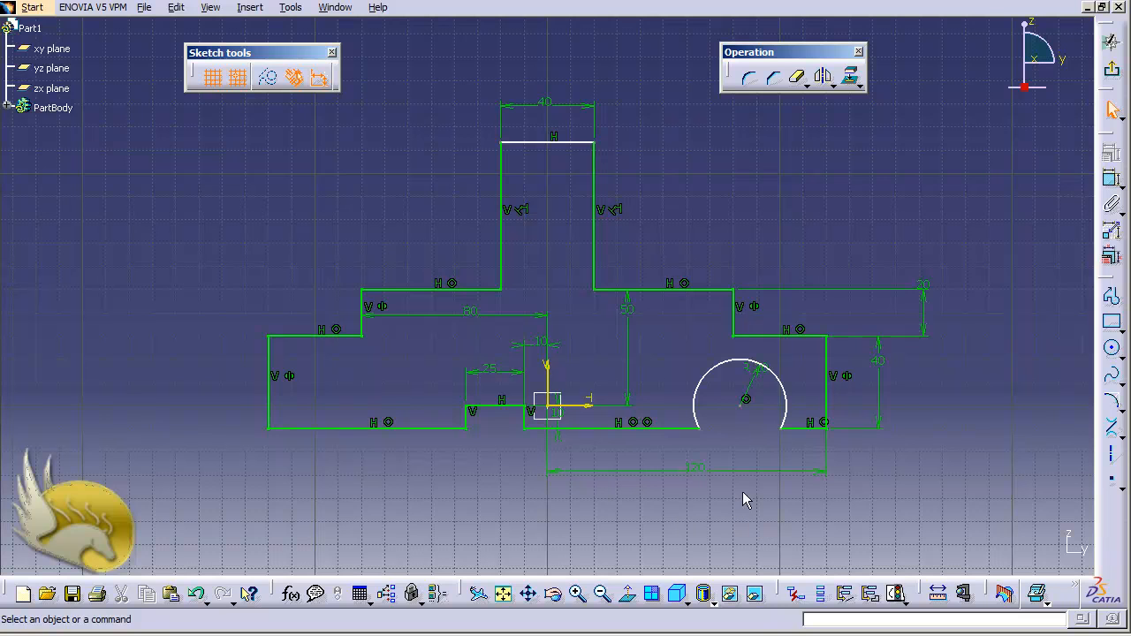
Step: Dimension the distance from the arc's centre point to the vertical axis and set it to 80 mm
click(742, 403)
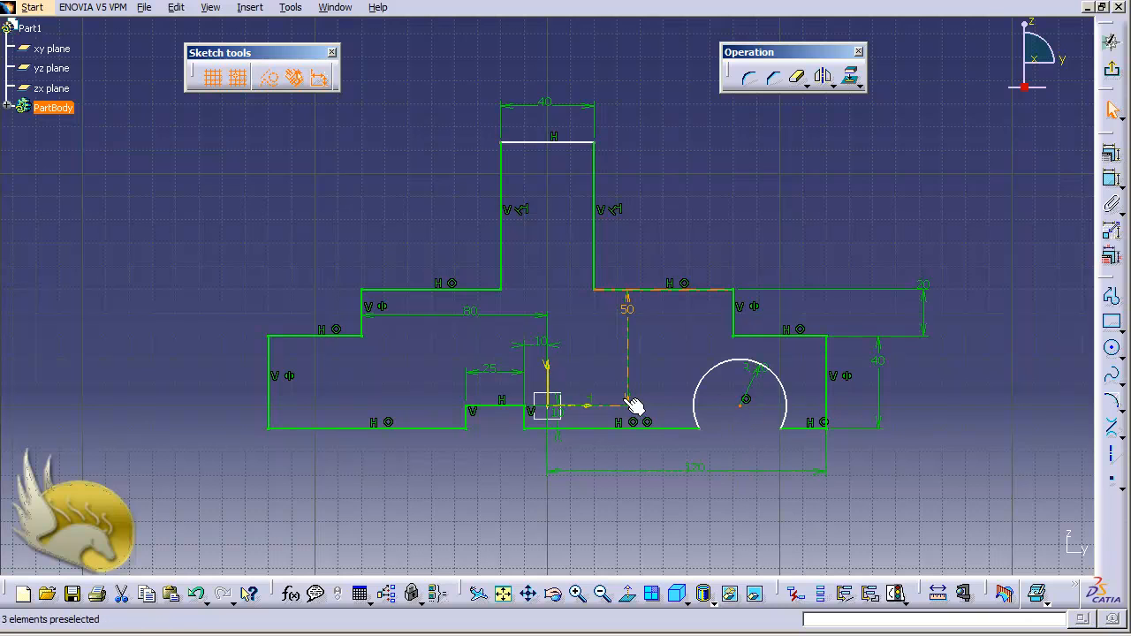
ctrl+click(547, 371)
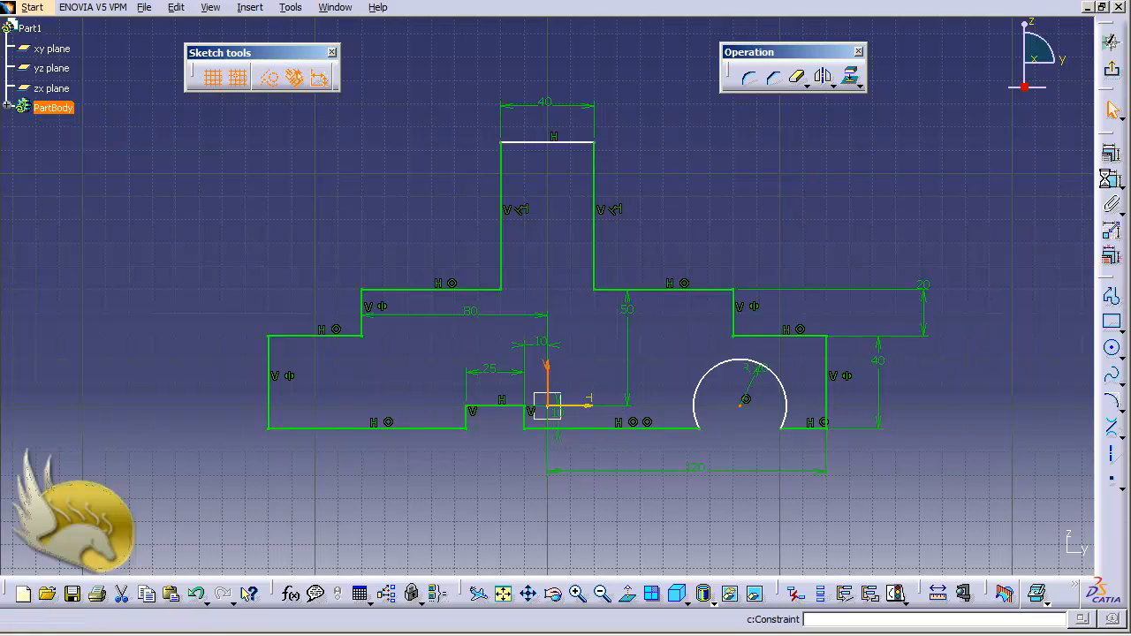
click(1110, 178)
click(665, 368)
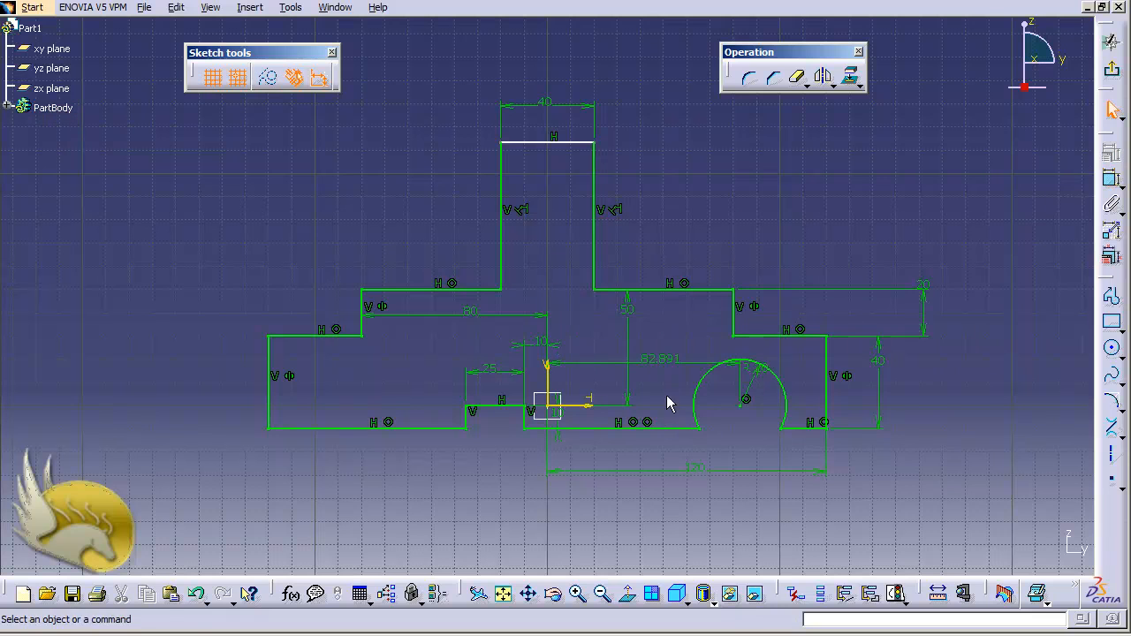
double_click(656, 358)
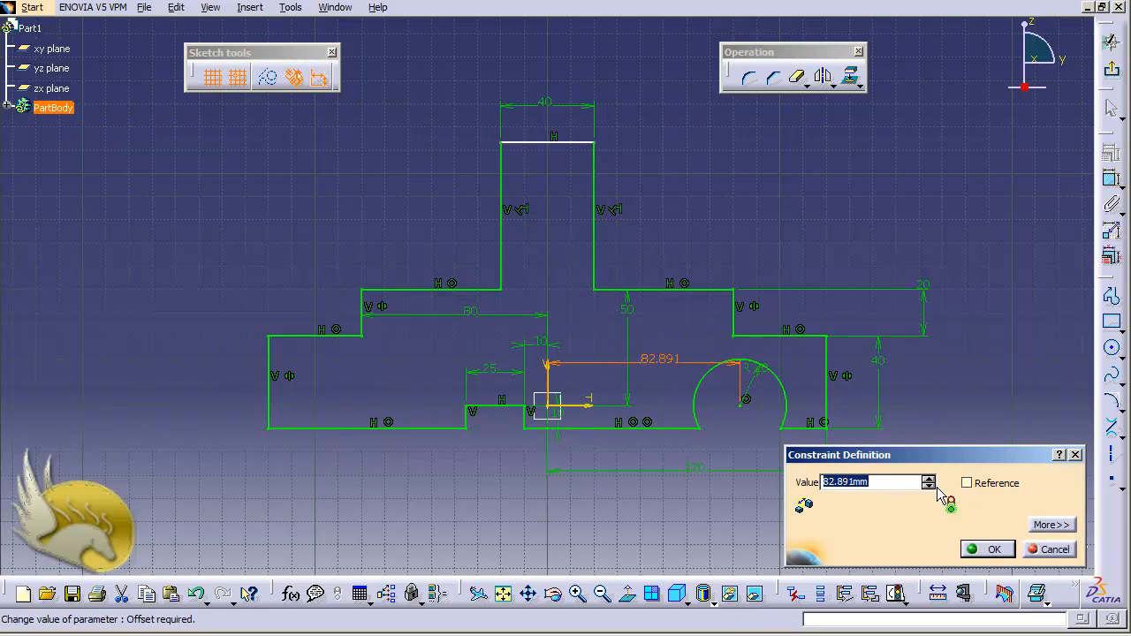
text(80)
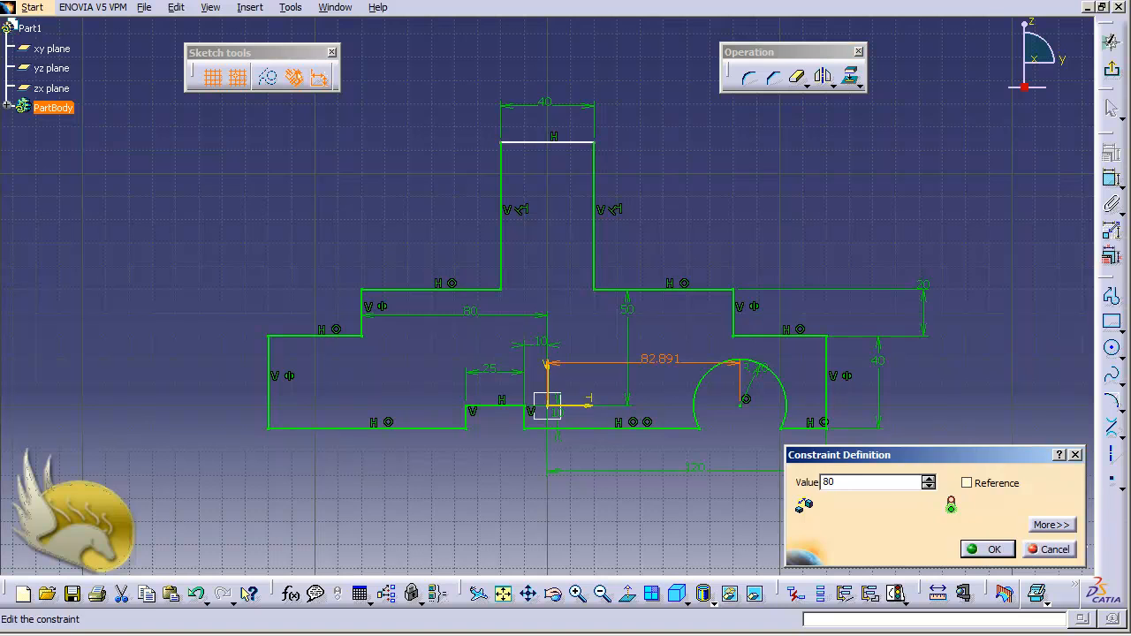
key(Return)
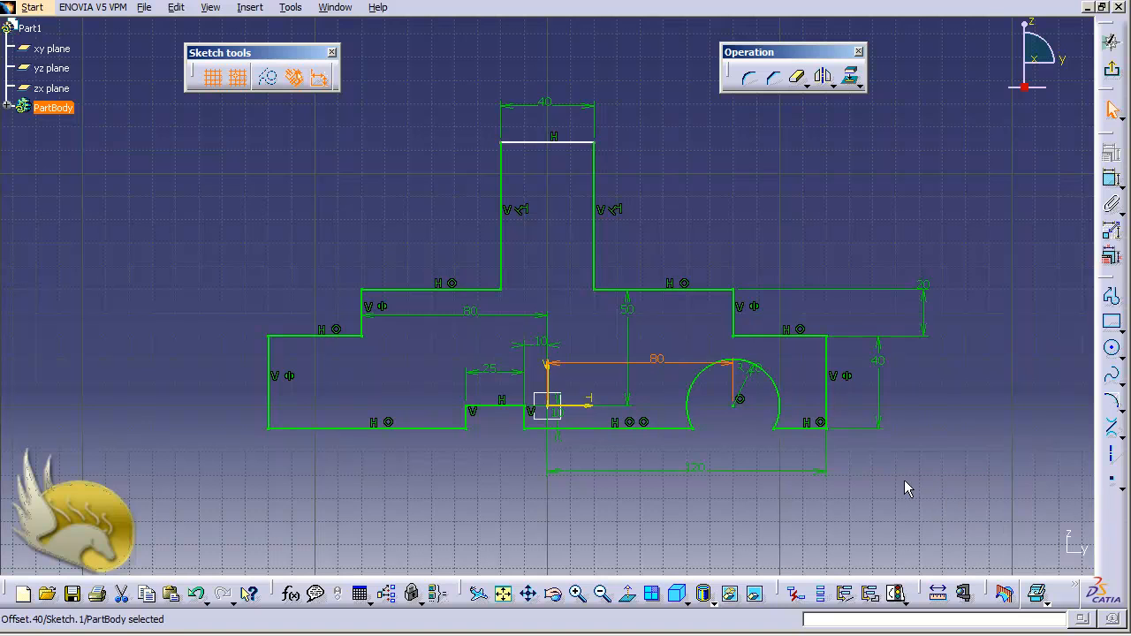
click(904, 479)
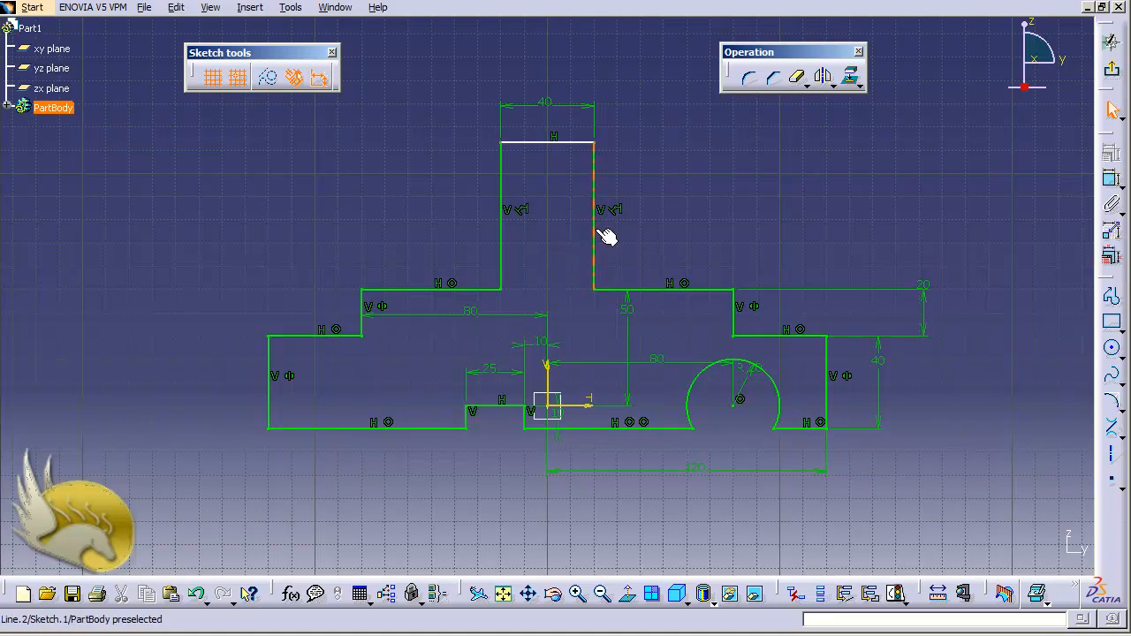
Step: Dimension the length of the upper block's right vertical side, placed to its right, and set it to 60 mm
click(1112, 182)
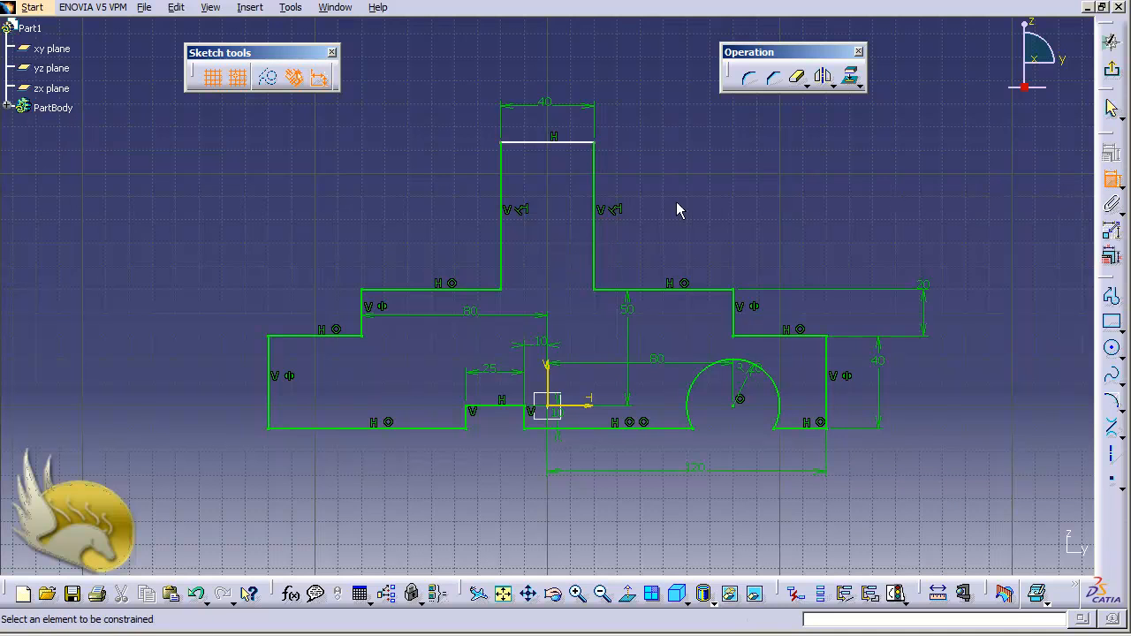
click(596, 177)
click(651, 182)
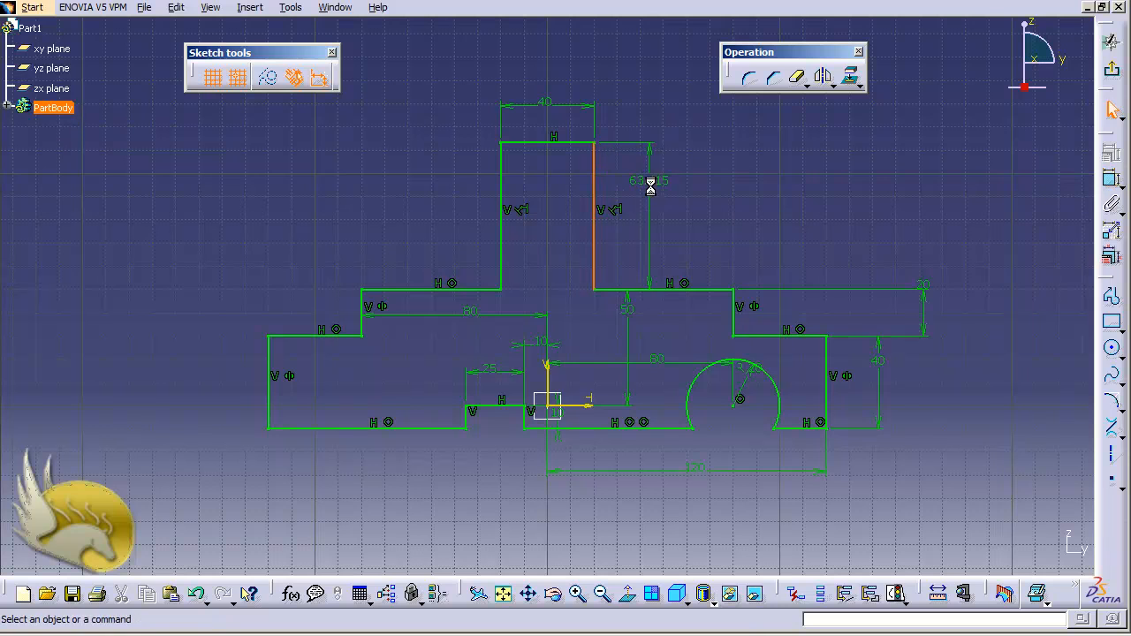
double_click(663, 182)
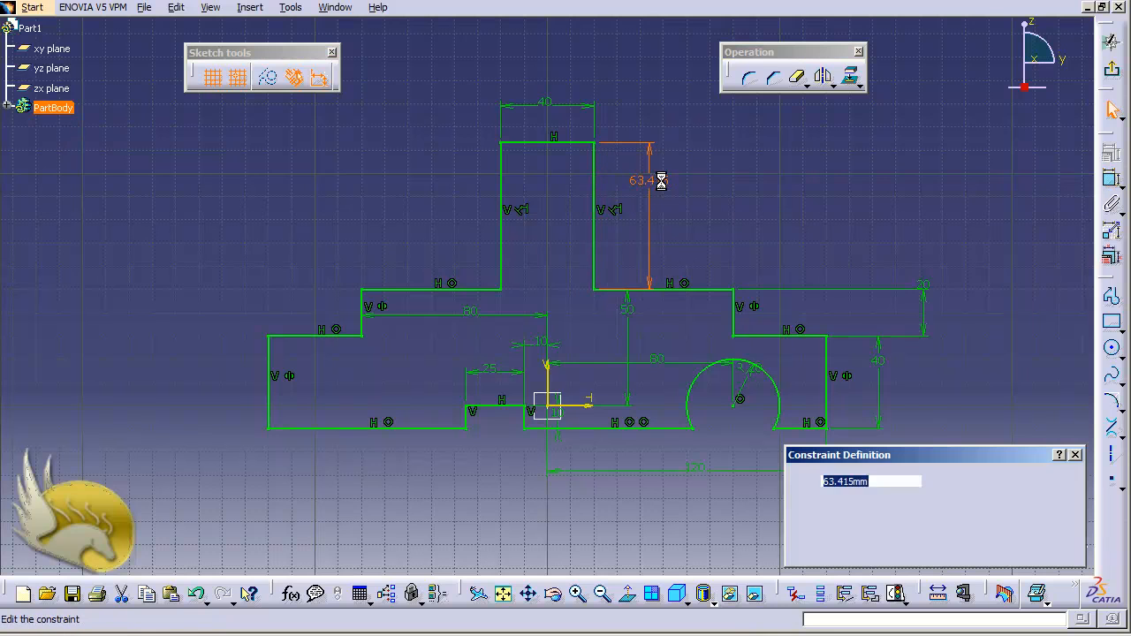
text(60)
key(Return)
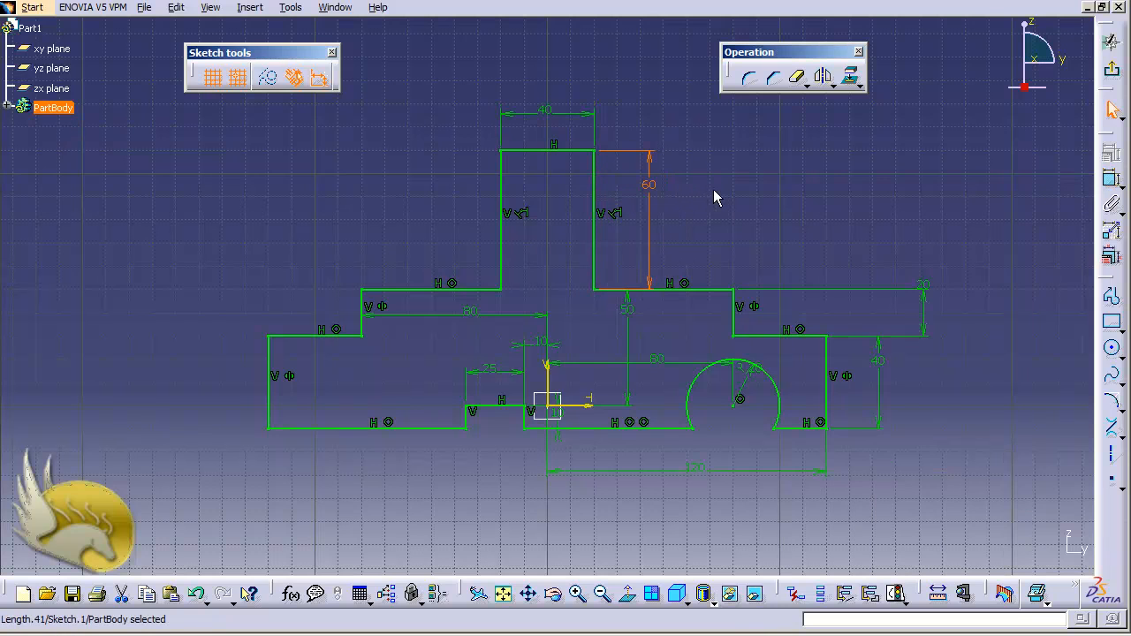
click(795, 202)
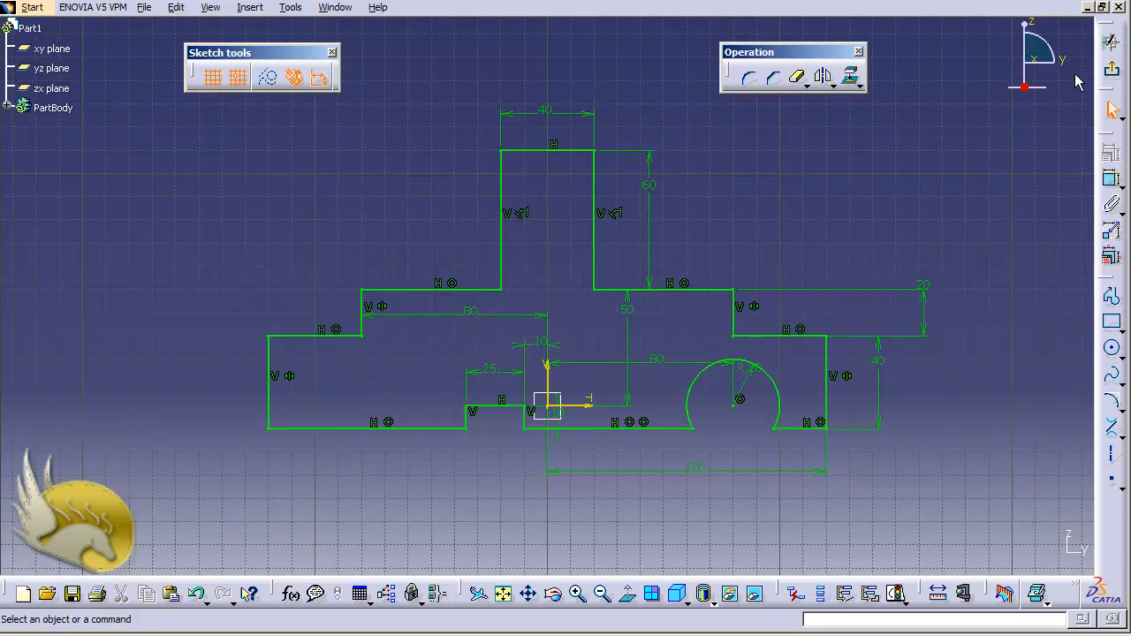
Step: Exit the sketch to the 3D part view and reopen Sketch.1 under PartBody for editing
click(1112, 69)
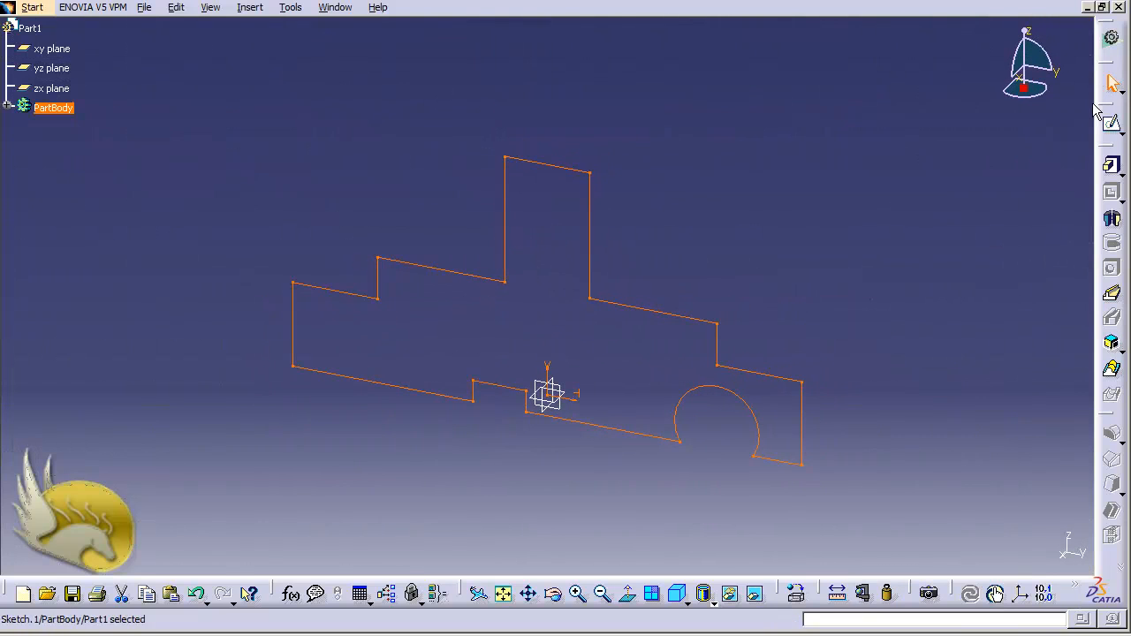
click(8, 106)
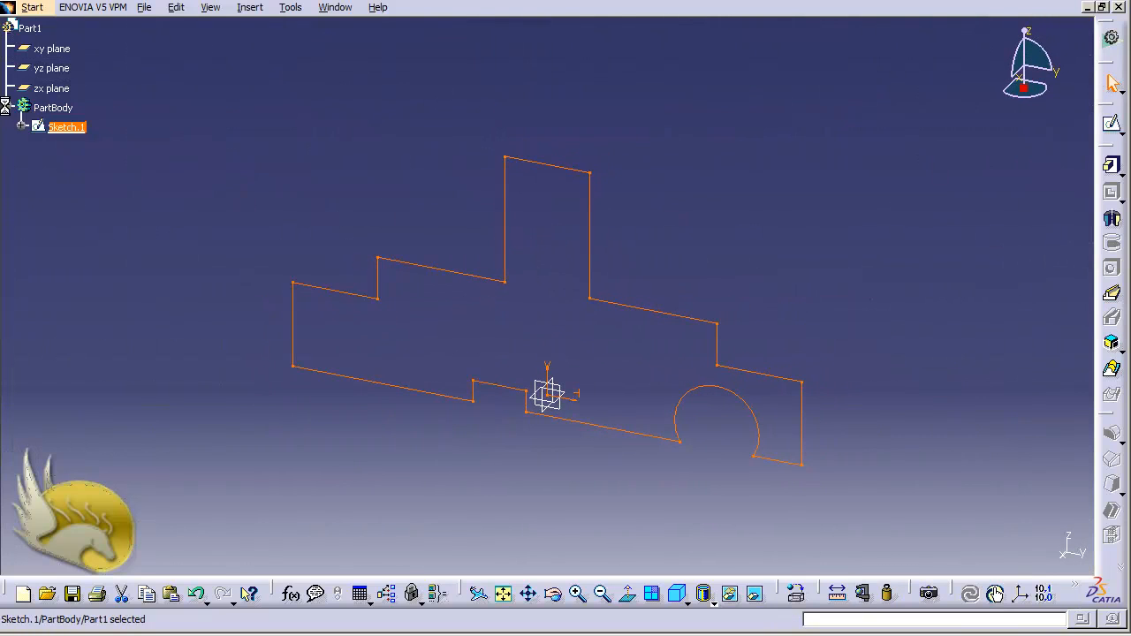
double_click(69, 127)
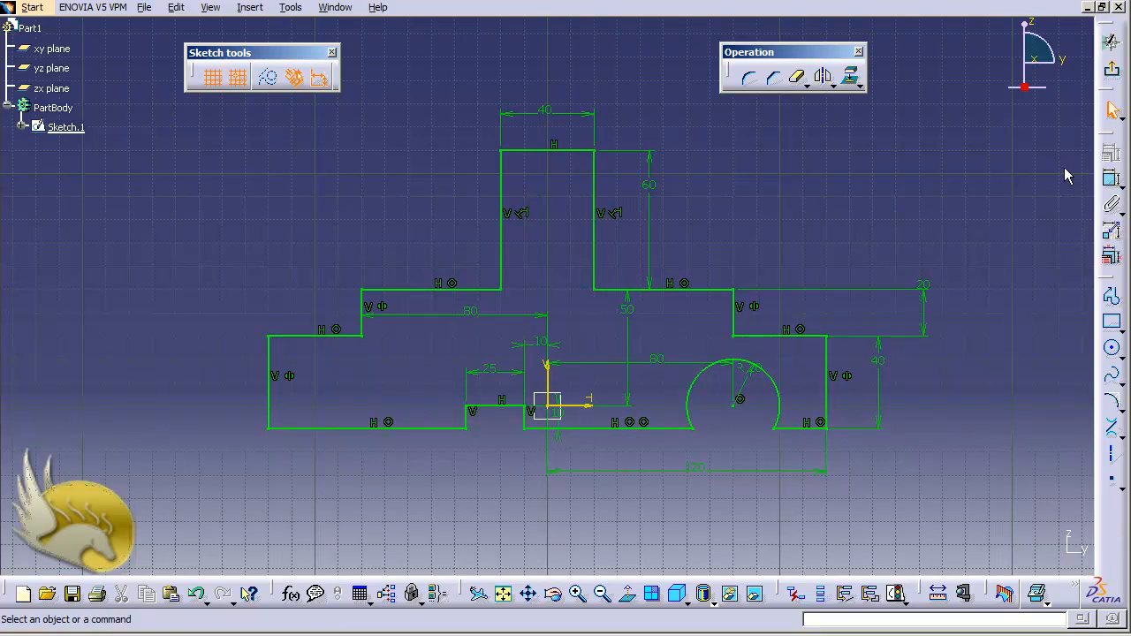
Step: Add a redundant length dimension to the upper block's left vertical side, placed to its left
click(1111, 180)
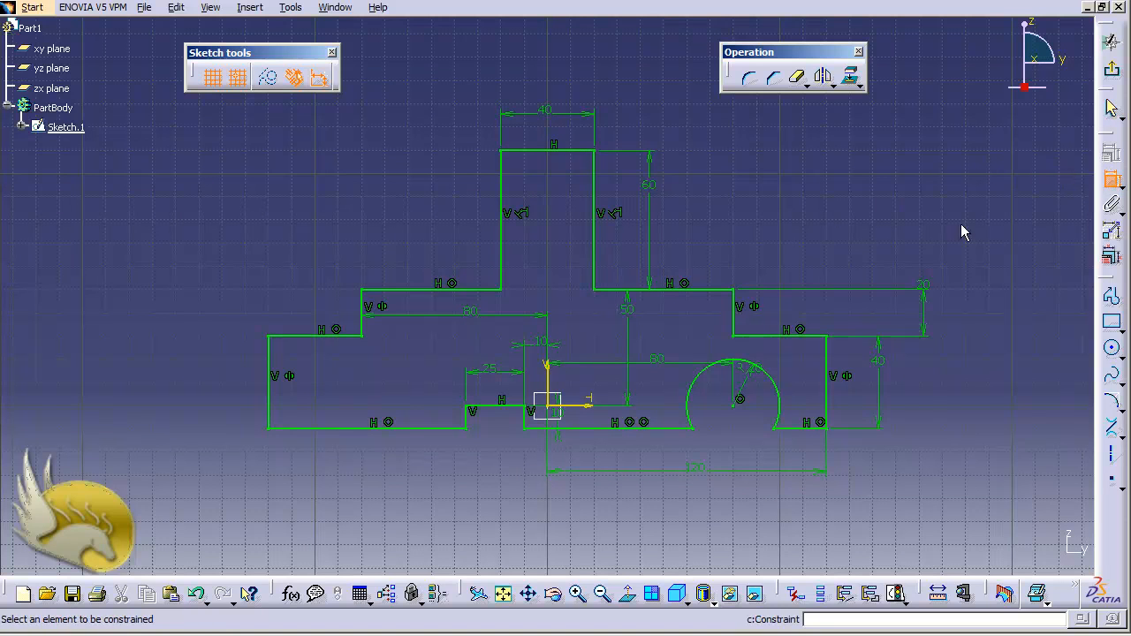
click(502, 236)
click(444, 233)
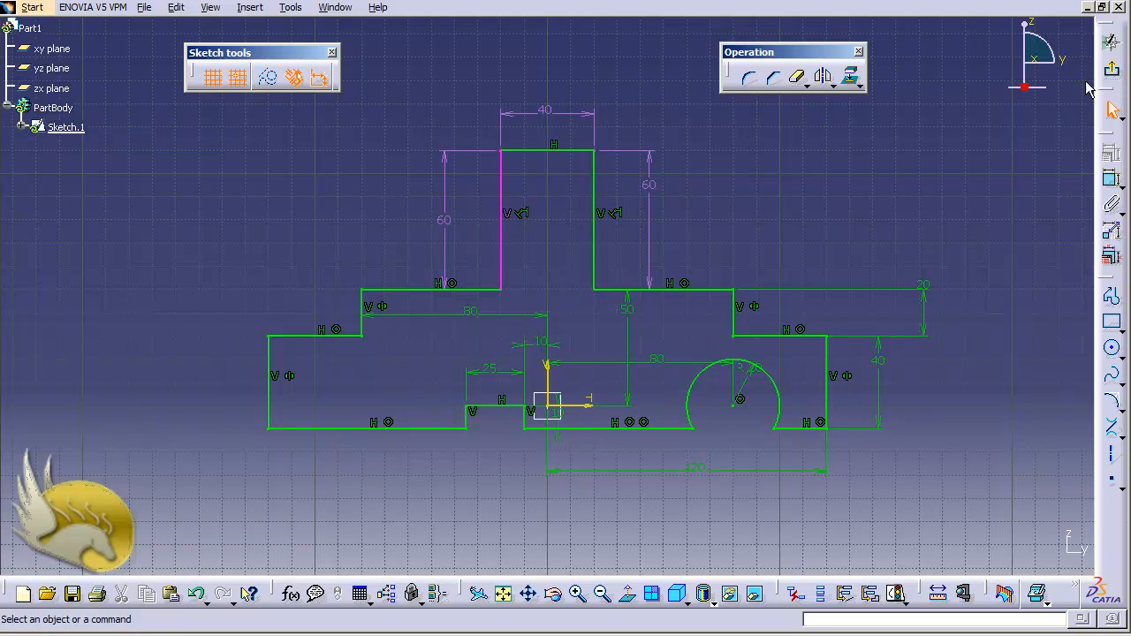
Step: Exit the over-constrained sketch, dismissing its update diagnosis, and reopen Sketch.1 for editing
click(1112, 76)
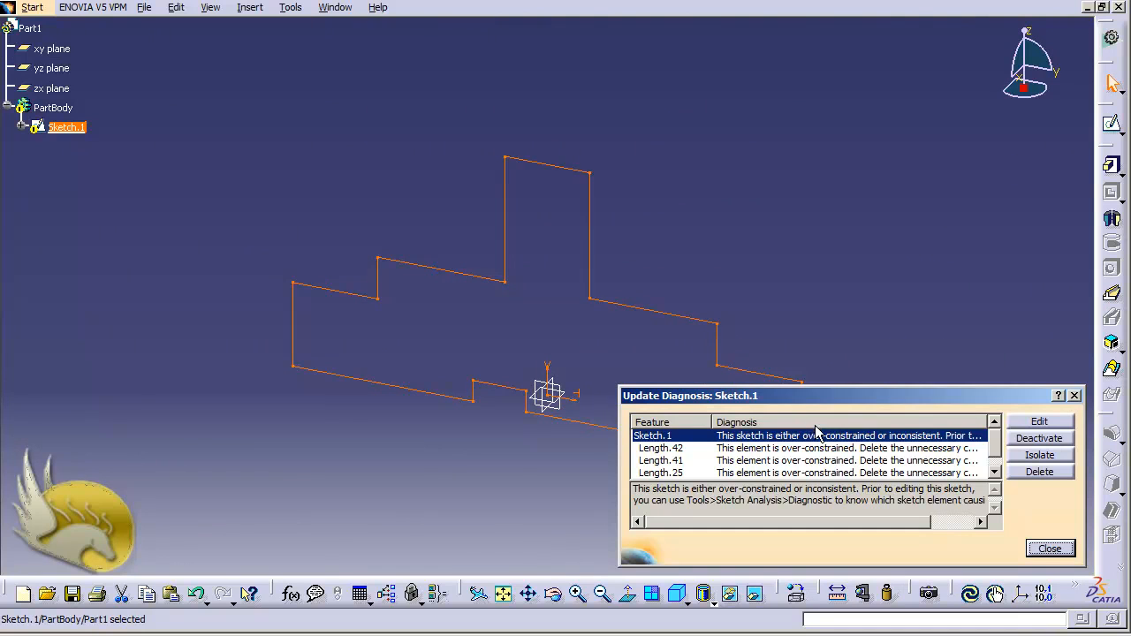
click(1035, 544)
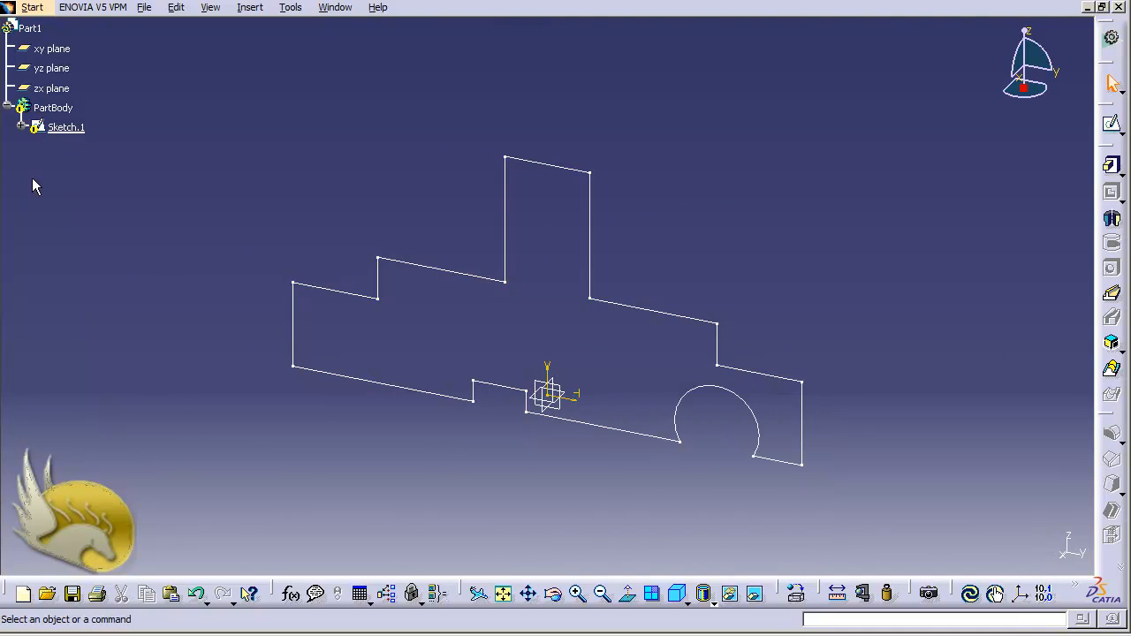
click(58, 129)
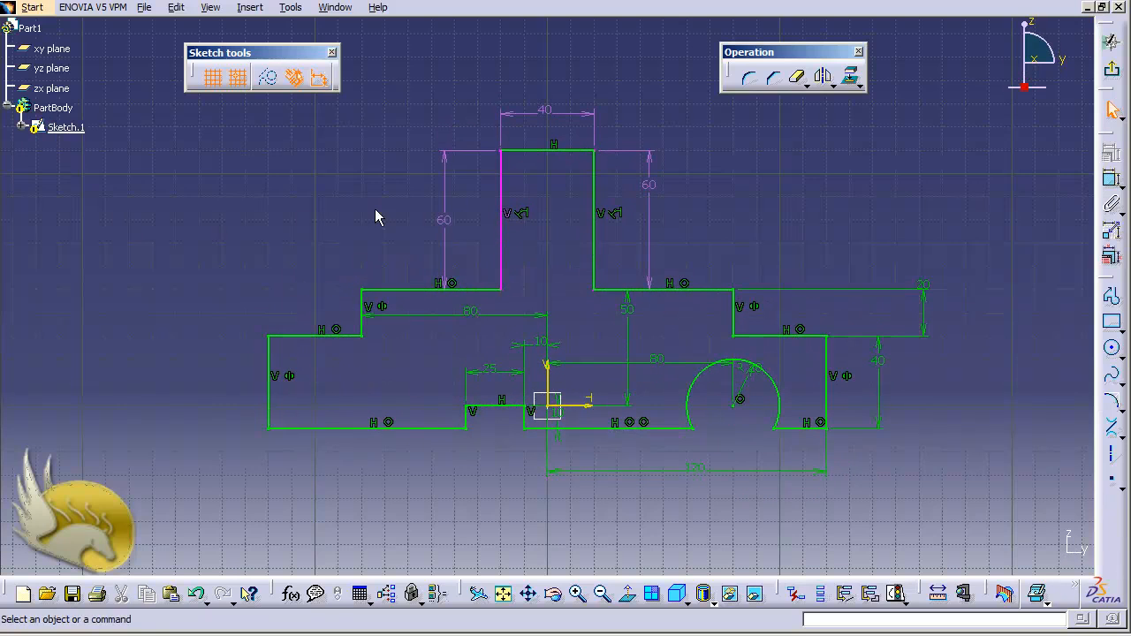
Step: Delete the redundant length dimension beside the upper block's left vertical side and exit the sketch
click(444, 227)
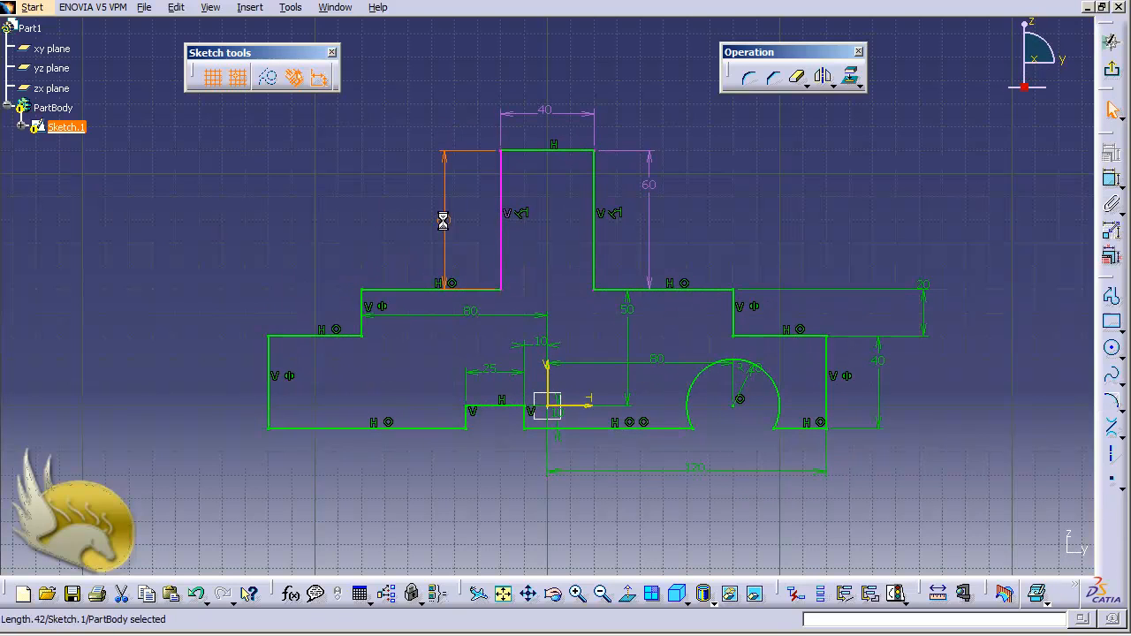
click(377, 212)
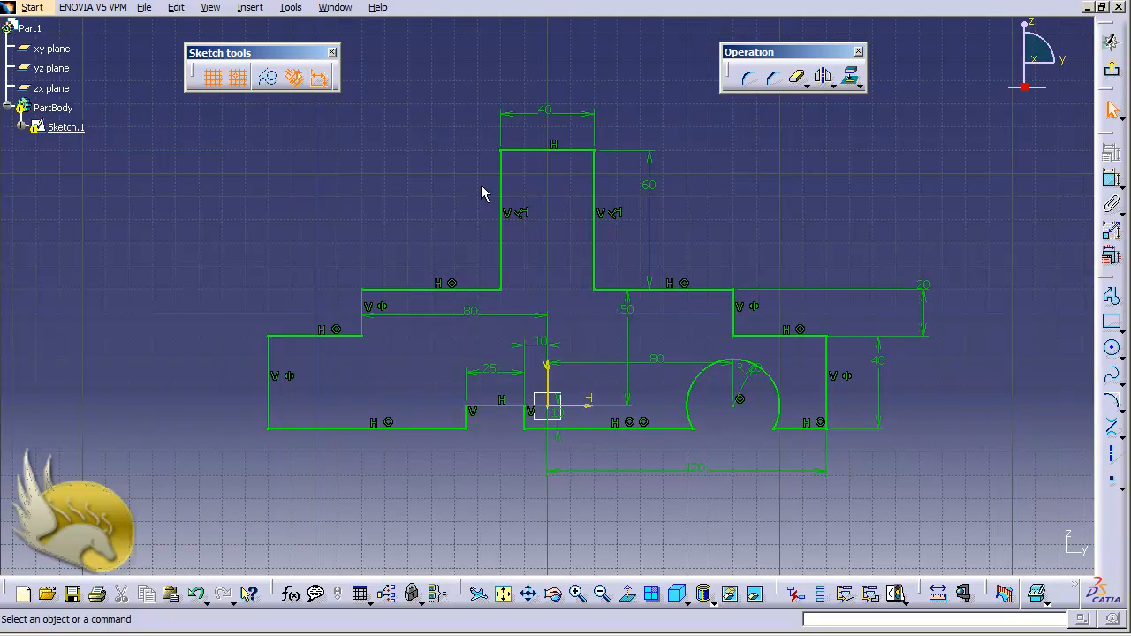
click(1111, 70)
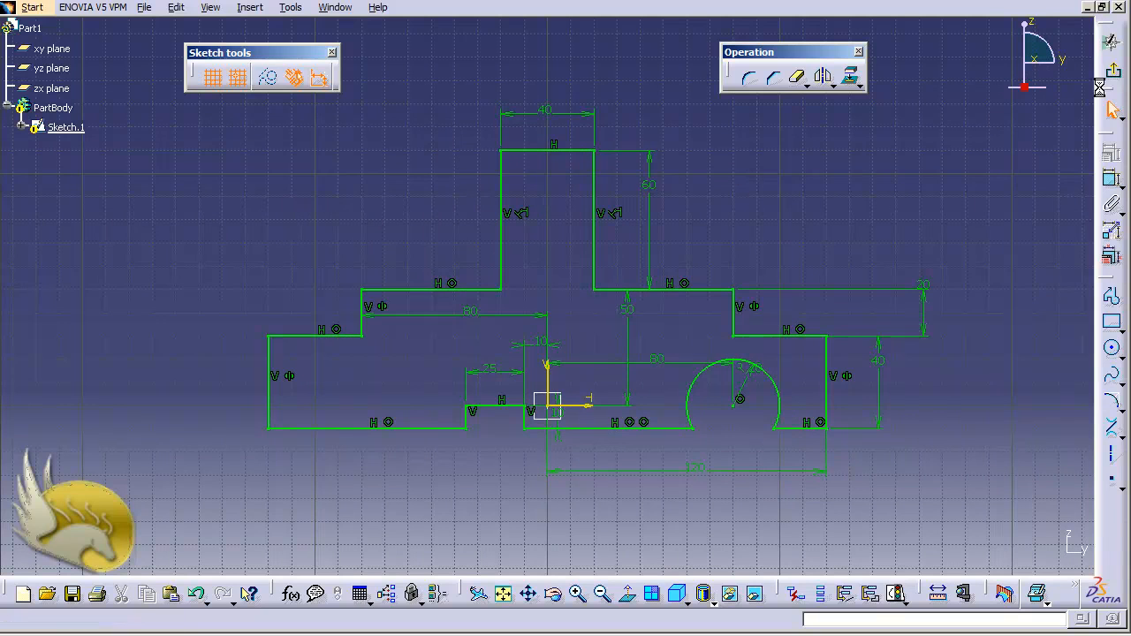